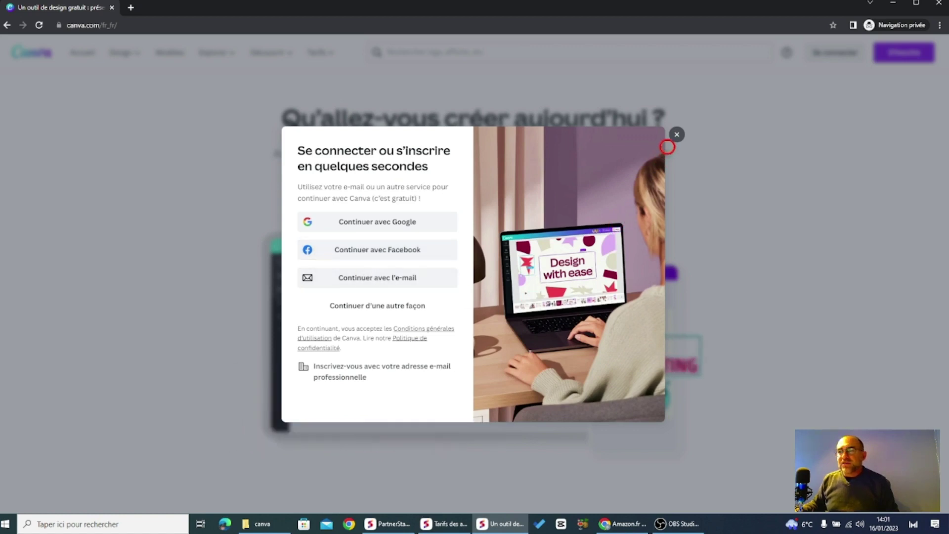
# Step: Dismiss the sign-in dialog and compare the prices and features of the free, Pro and team plans on the pricing page
pyautogui.click(677, 134)
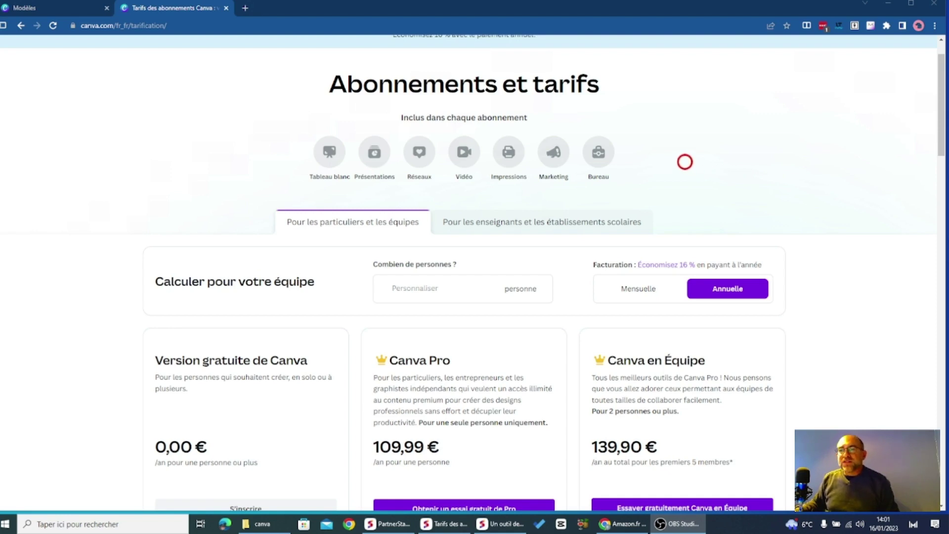
pyautogui.scroll(-1, 685, 162)
pyautogui.scroll(2, 684, 162)
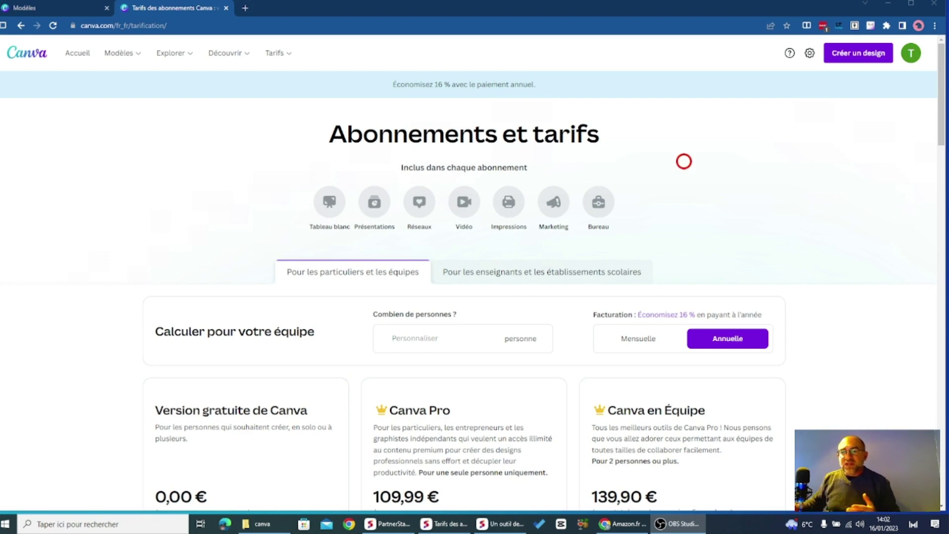
pyautogui.scroll(-3, 647, 215)
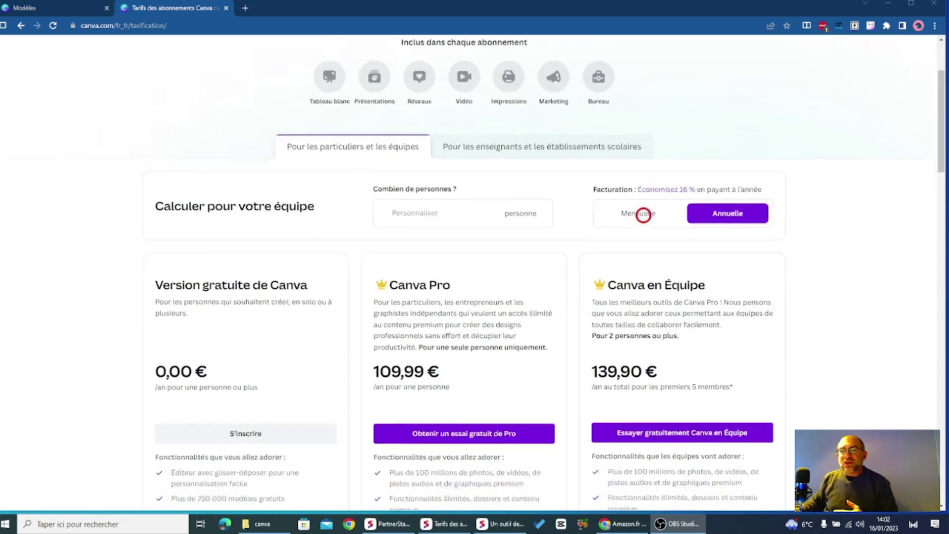
pyautogui.scroll(-4, 612, 222)
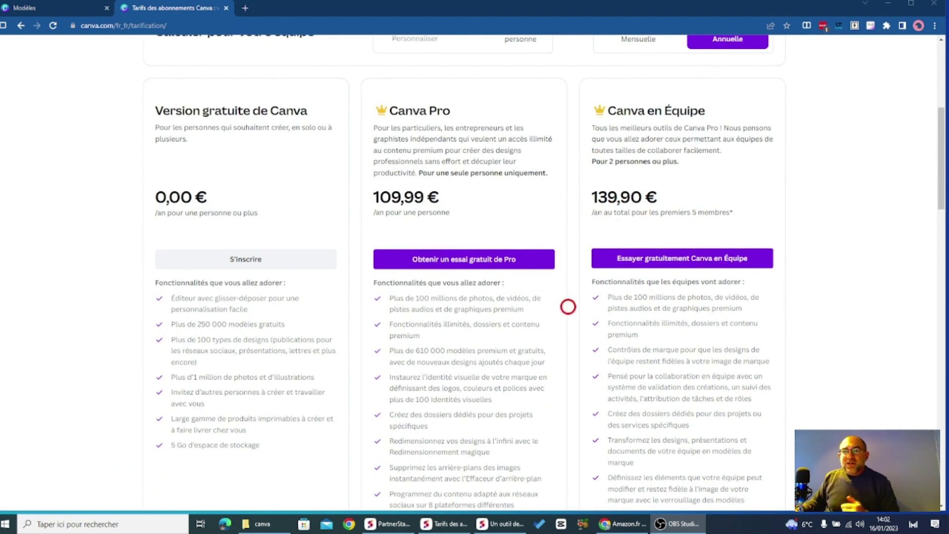
pyautogui.scroll(-2, 521, 305)
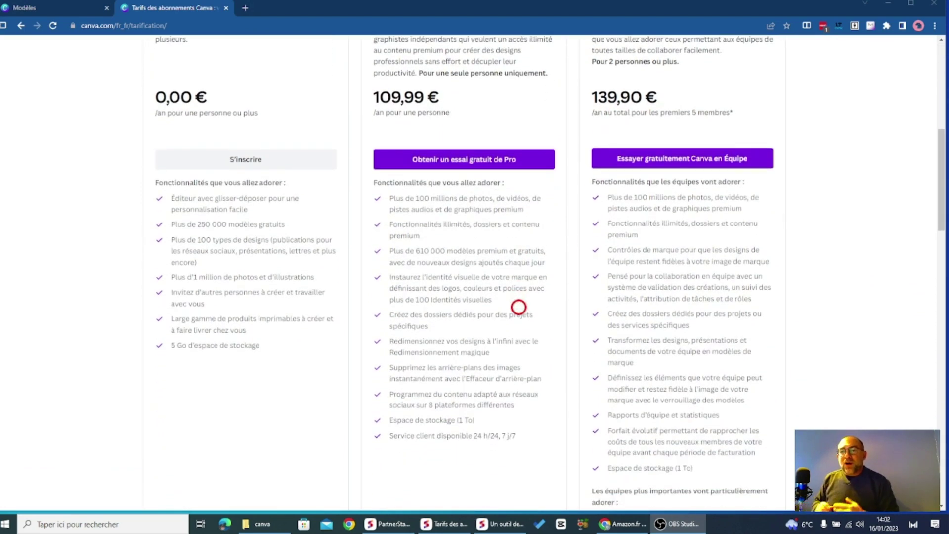
pyautogui.scroll(-1, 514, 308)
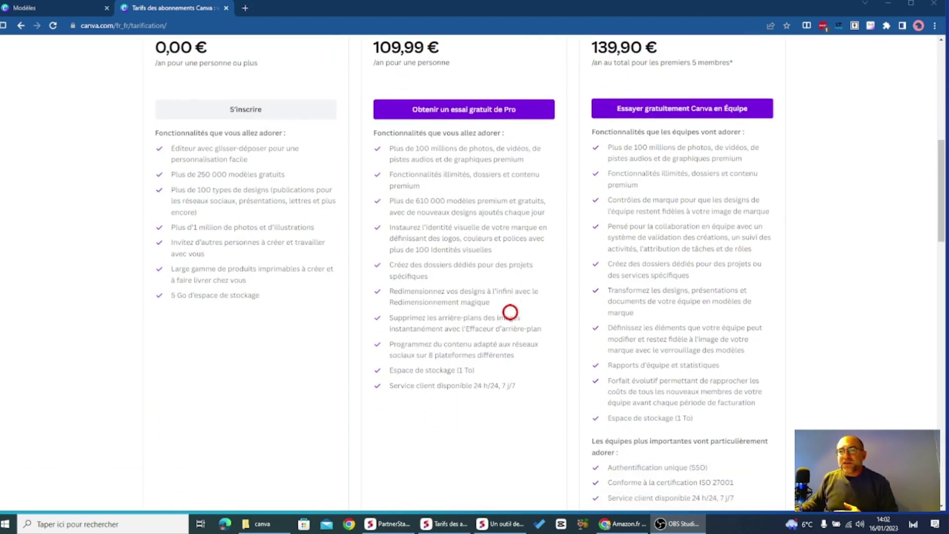
pyautogui.scroll(-1, 486, 303)
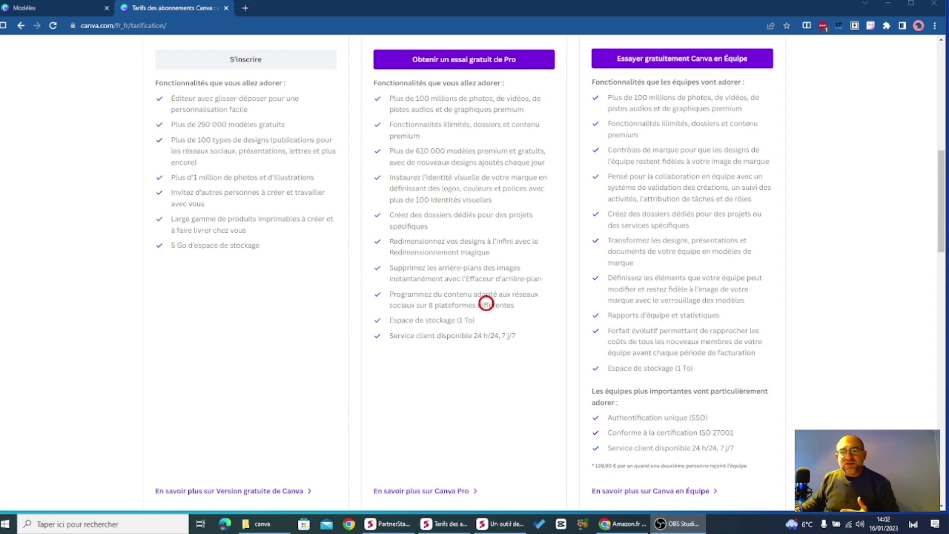
pyautogui.scroll(4, 486, 303)
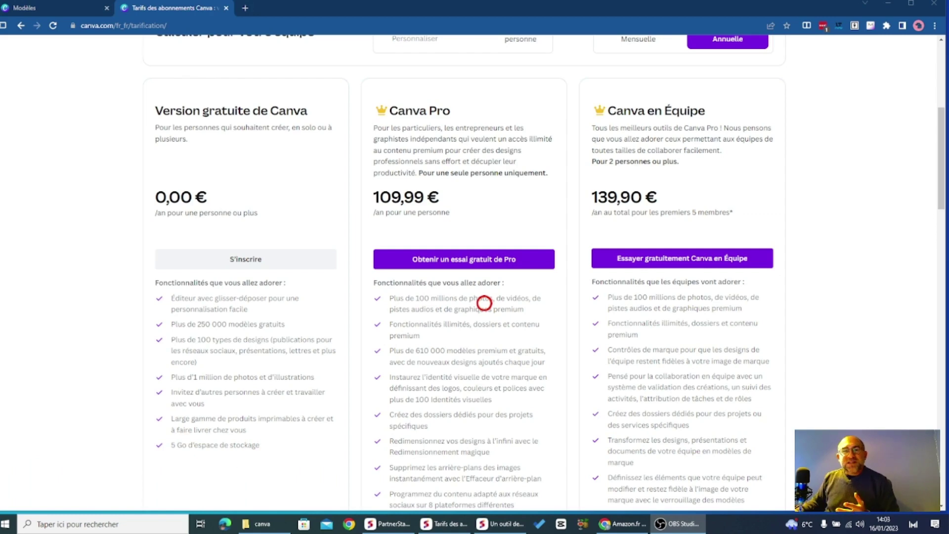
pyautogui.scroll(-3, 422, 307)
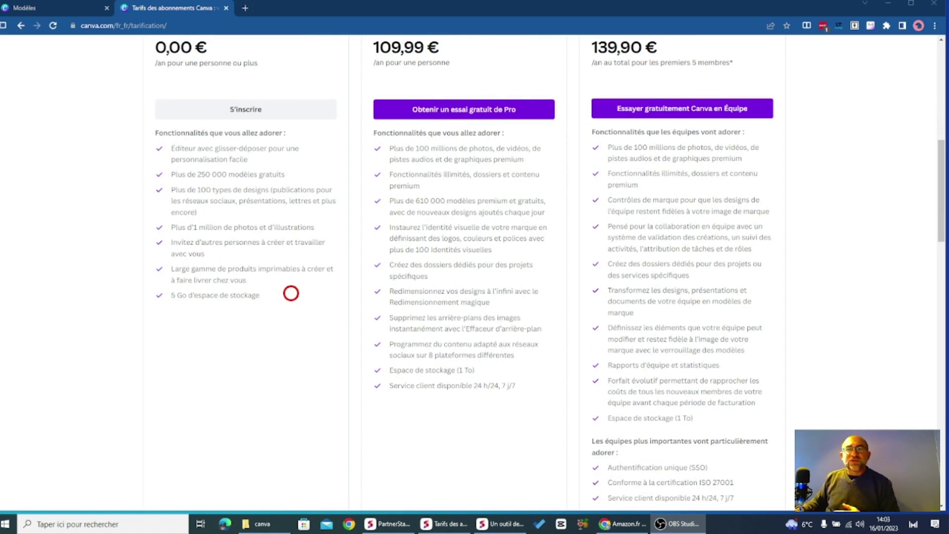
pyautogui.scroll(7, 290, 292)
pyautogui.scroll(2, 291, 293)
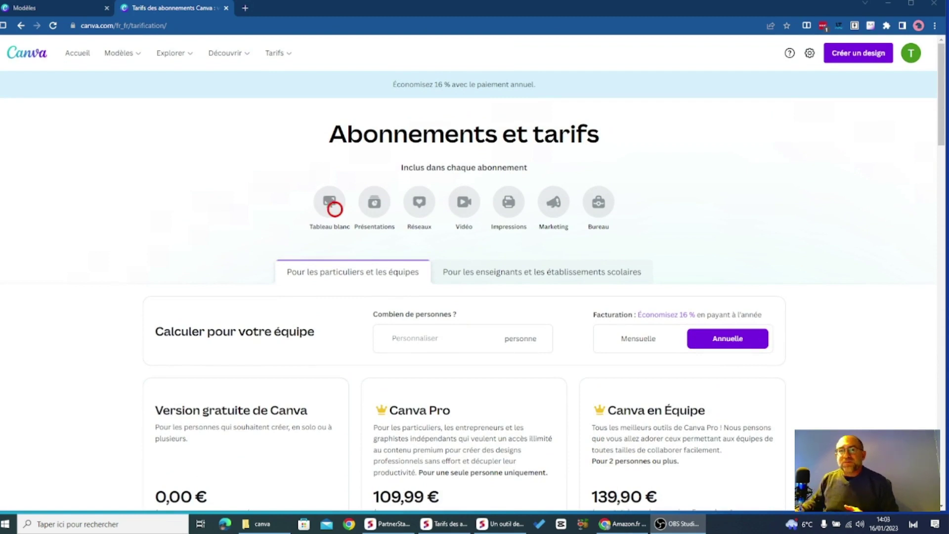
# Step: Switch to the already open YouTube templates page and go from there to the Canva home page
pyautogui.click(96, 13)
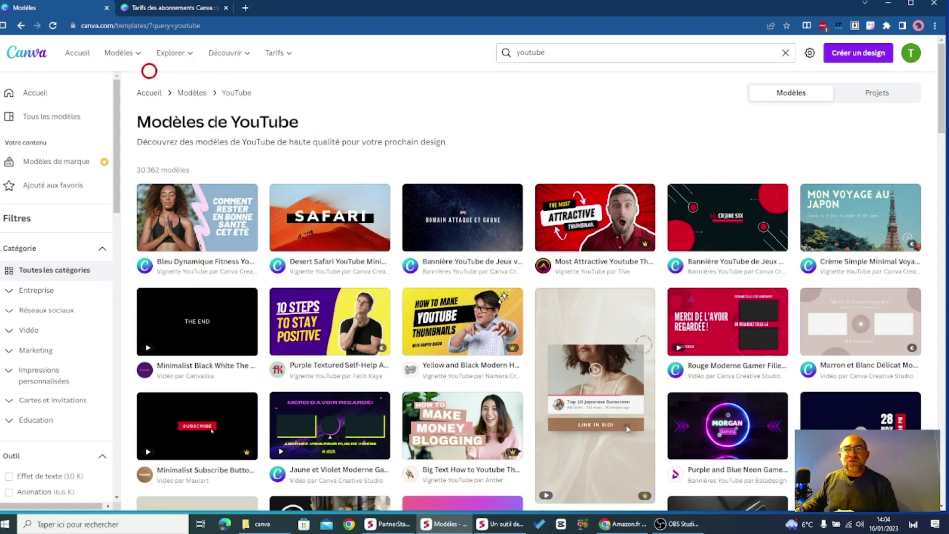
pyautogui.moveTo(275, 60)
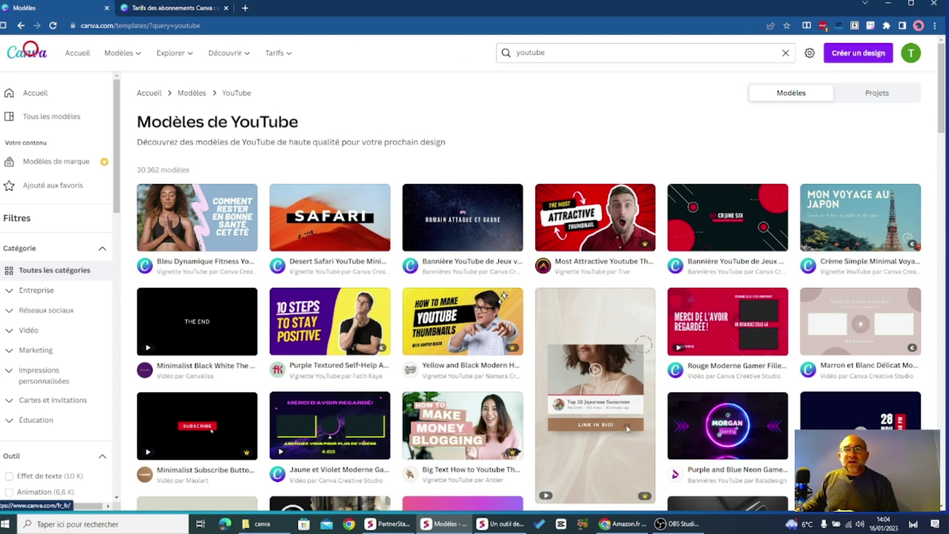
pyautogui.click(29, 49)
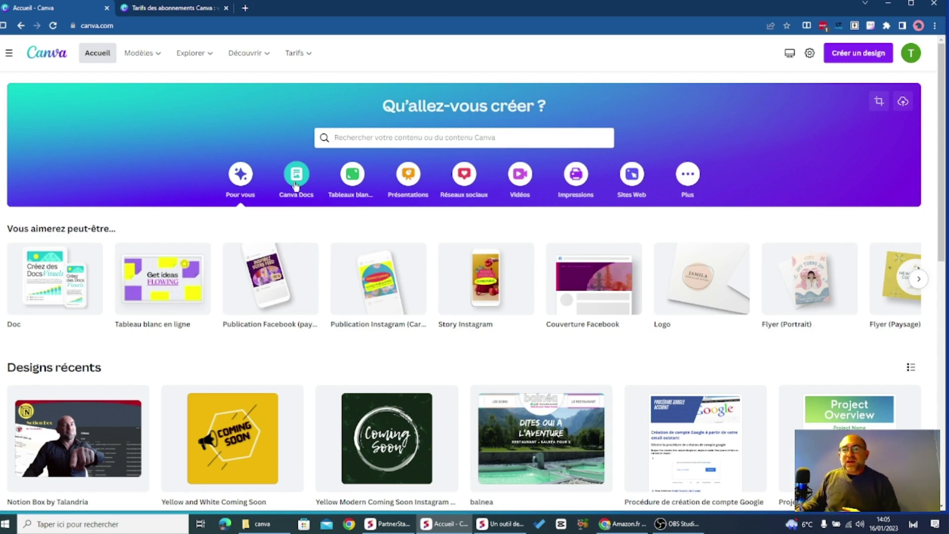
# Step: Show the whiteboard category and look through its design formats and its brainstorming, flowchart and team templates
pyautogui.click(351, 178)
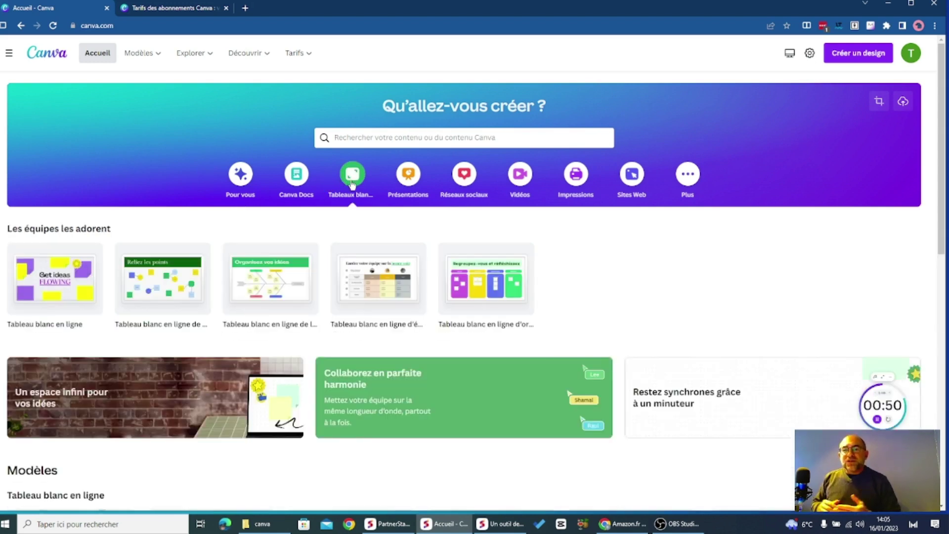
pyautogui.scroll(-4, 421, 308)
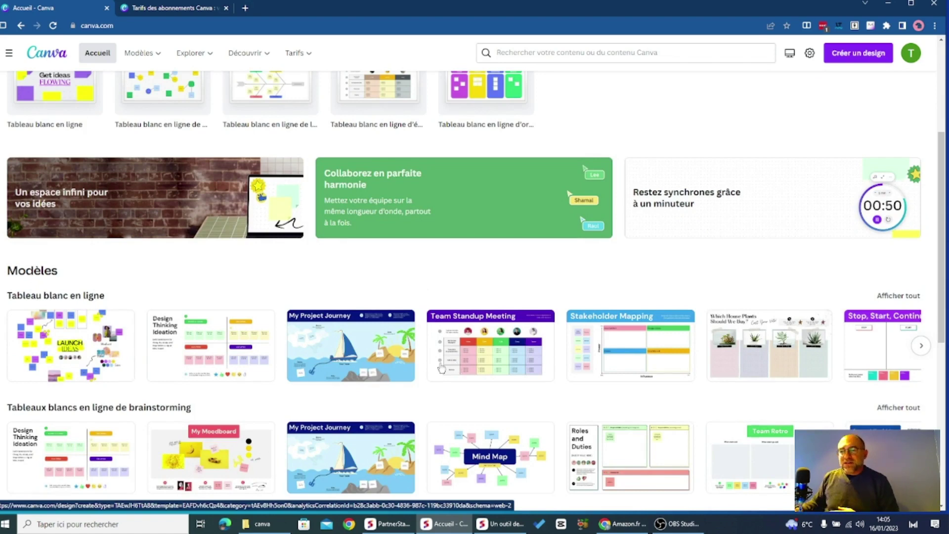
pyautogui.scroll(-4, 441, 369)
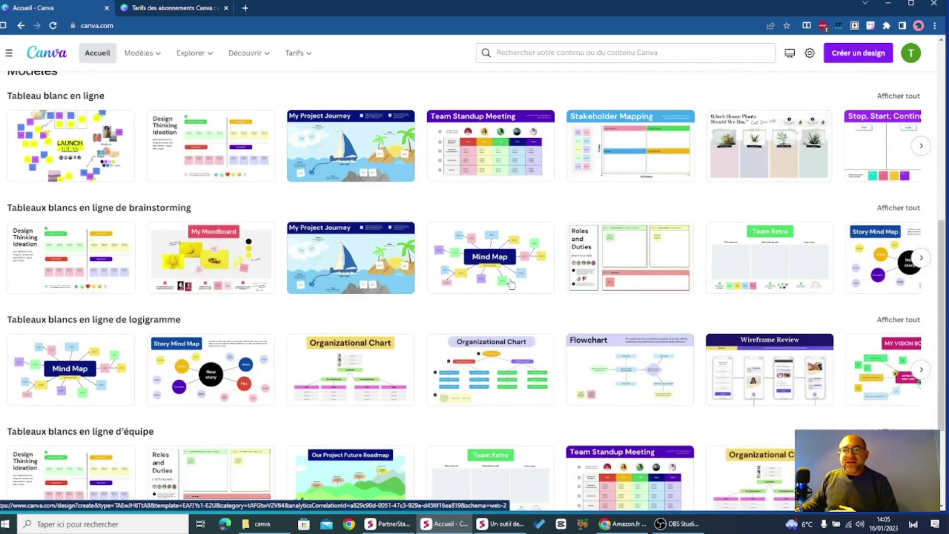
pyautogui.scroll(2, 504, 288)
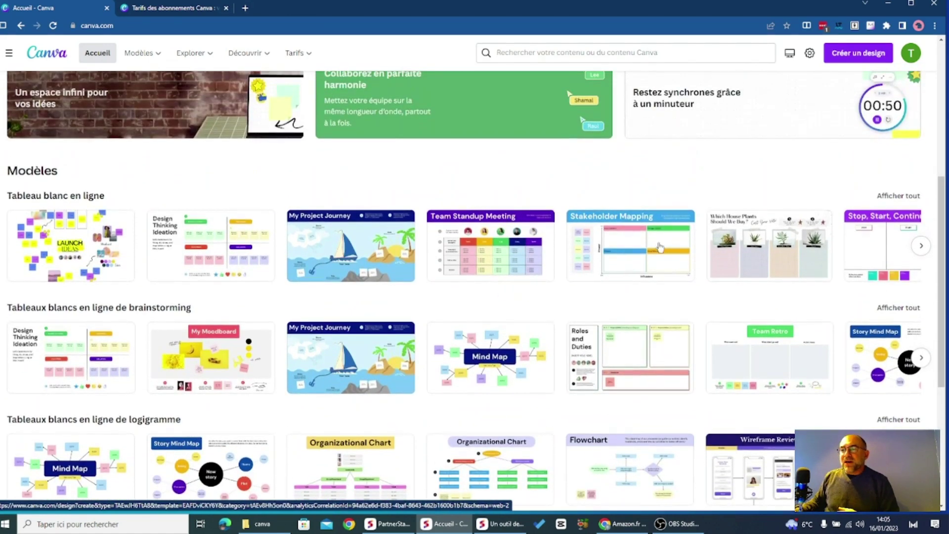
pyautogui.scroll(3, 659, 248)
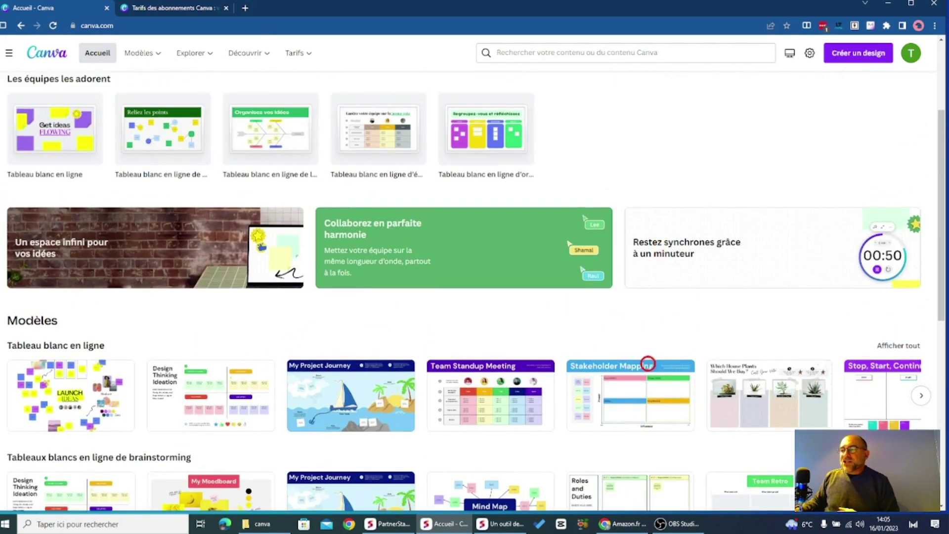
pyautogui.scroll(3, 648, 382)
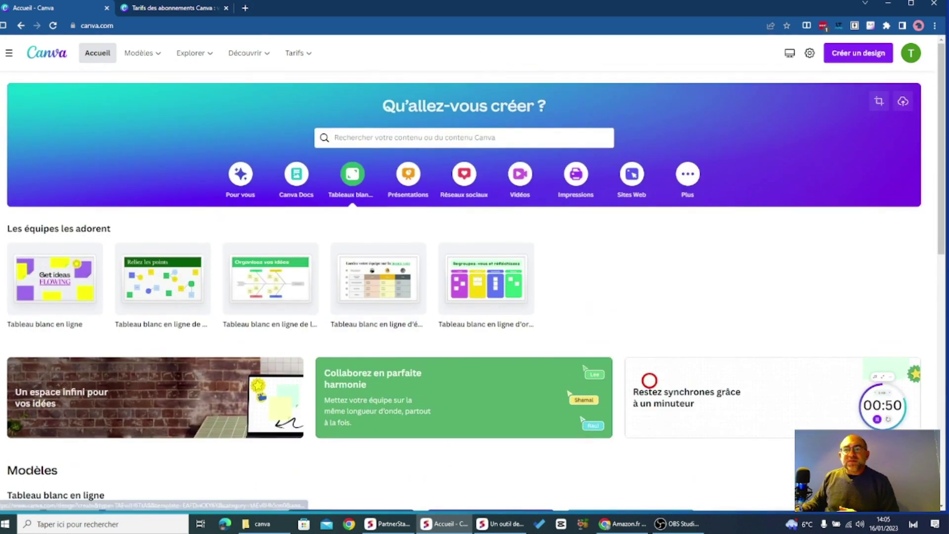
# Step: Show the presentations category and look through its 16:9, oral, mobile-first, 4:3 and brainstorming templates
pyautogui.click(408, 182)
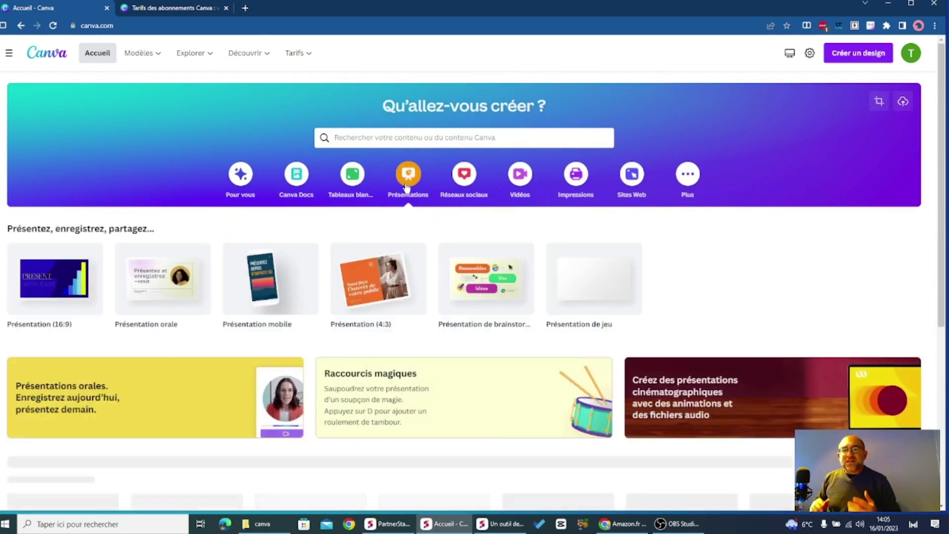
pyautogui.scroll(-1, 420, 248)
pyautogui.scroll(-4, 421, 248)
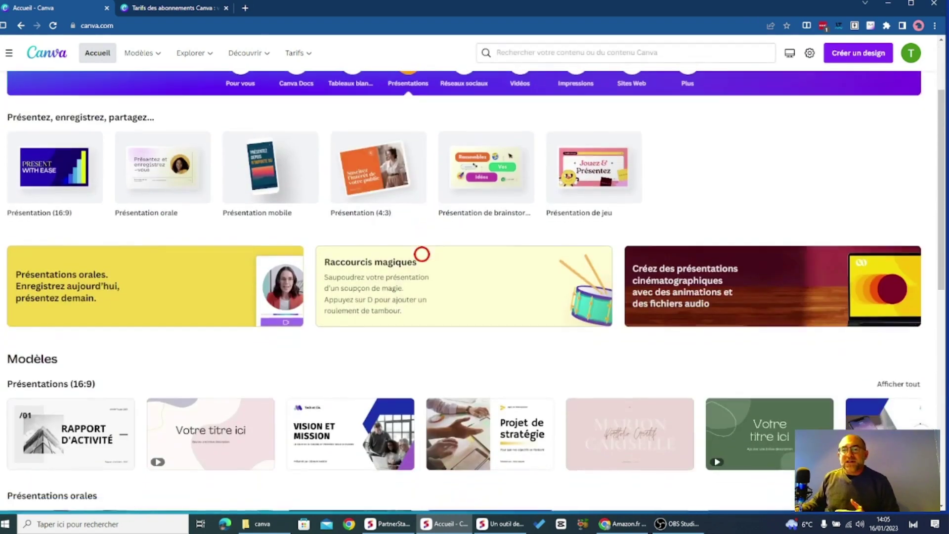
pyautogui.scroll(-5, 412, 262)
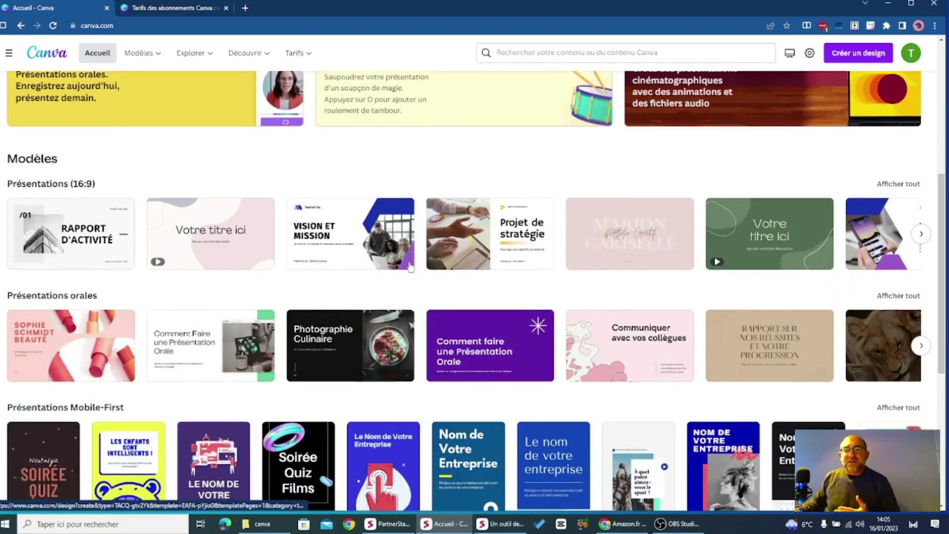
pyautogui.scroll(-4, 412, 266)
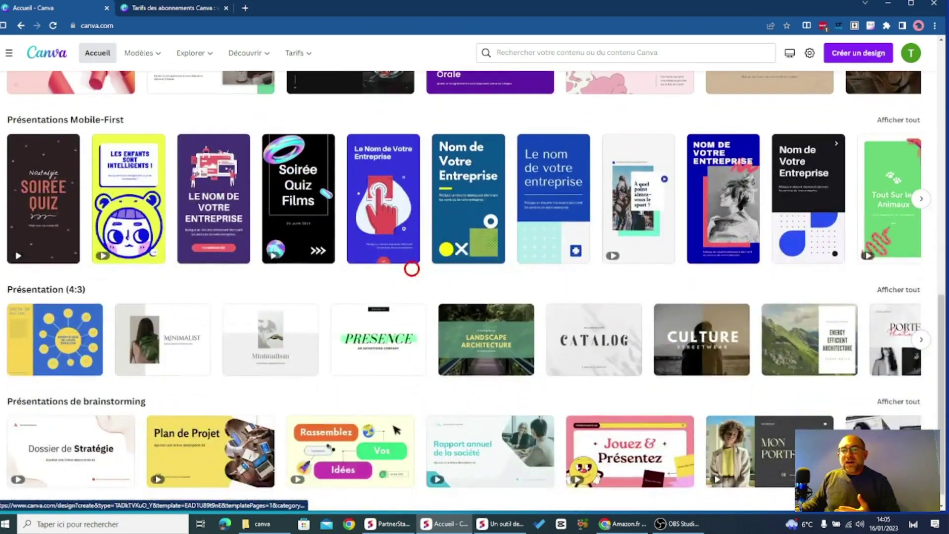
pyautogui.scroll(-1, 410, 271)
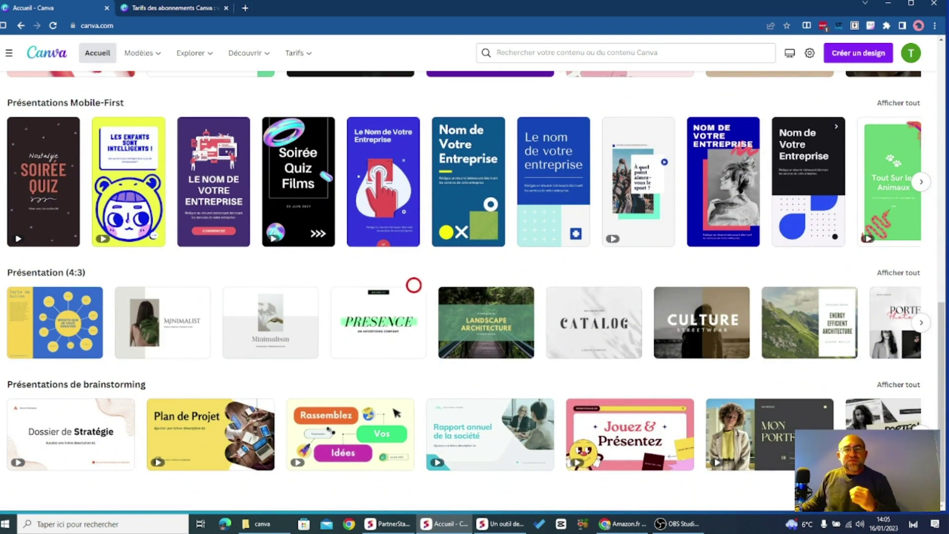
pyautogui.scroll(15, 412, 298)
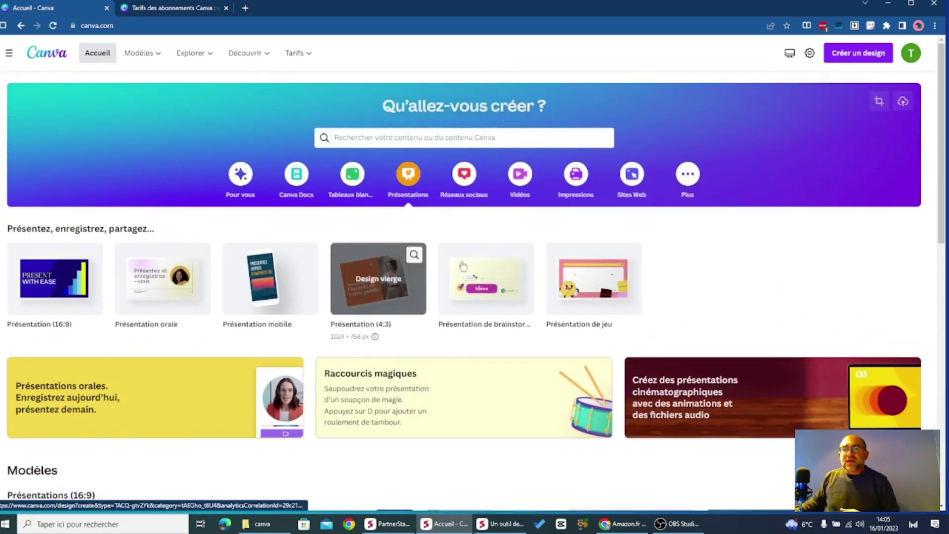
# Step: Show the social media category and review its Instagram, Facebook and LinkedIn formats and the post, story, WhatsApp and cover templates
pyautogui.click(464, 176)
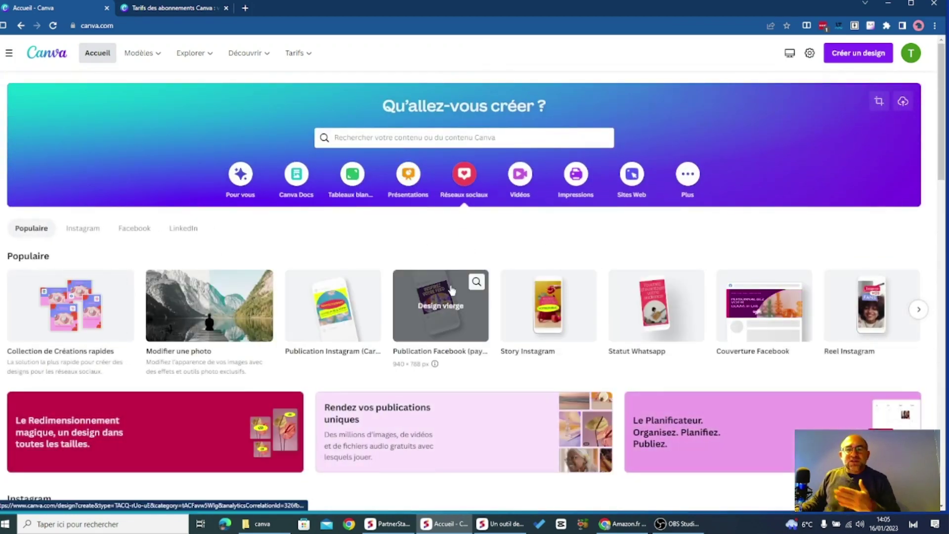
pyautogui.scroll(-3, 439, 288)
pyautogui.scroll(-2, 438, 289)
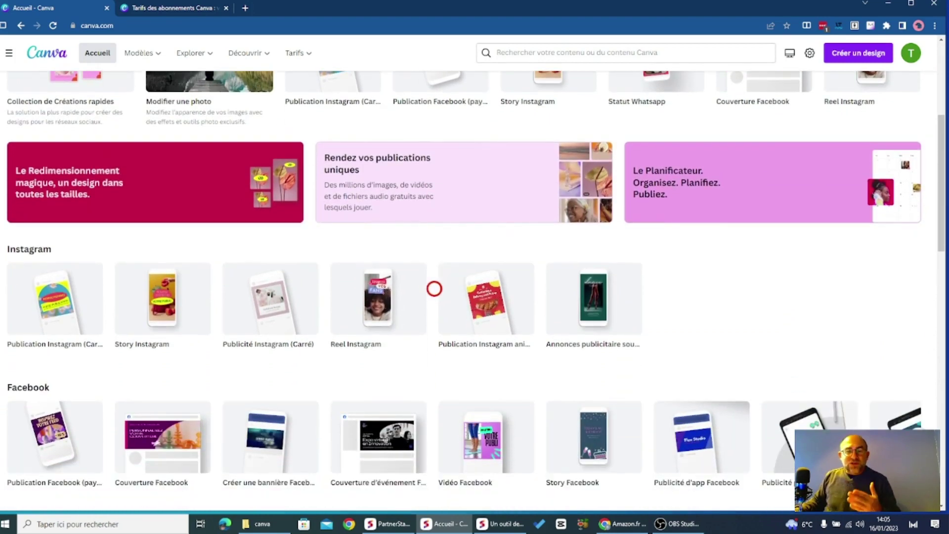
pyautogui.scroll(-3, 405, 277)
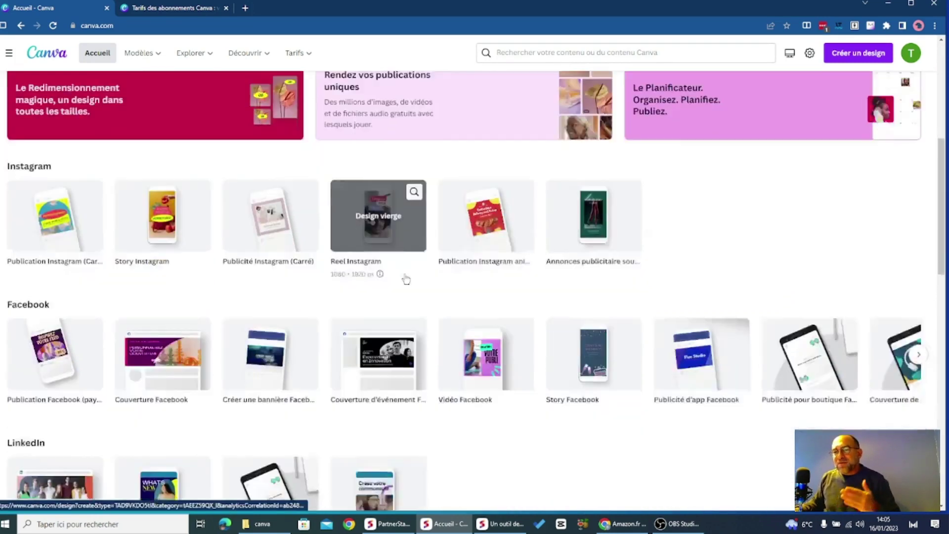
pyautogui.scroll(-5, 406, 279)
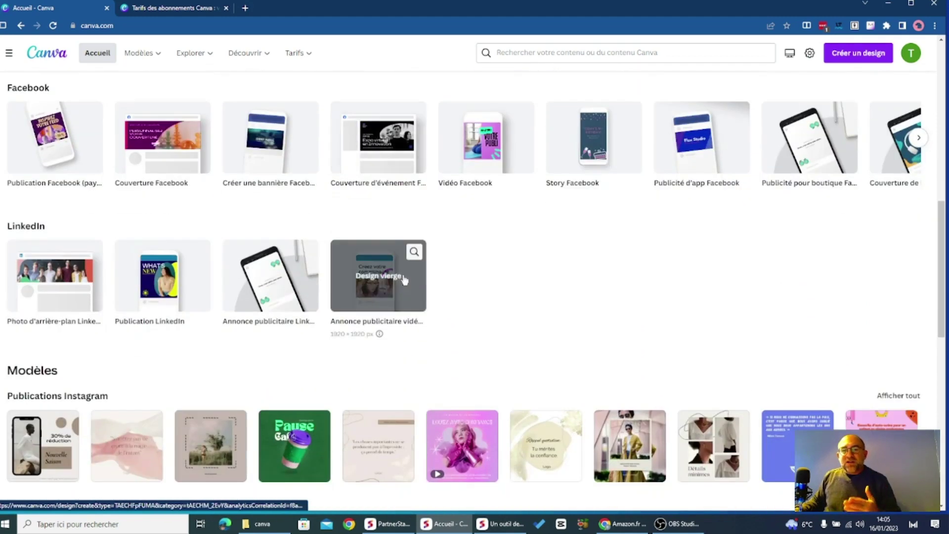
pyautogui.scroll(-2, 405, 279)
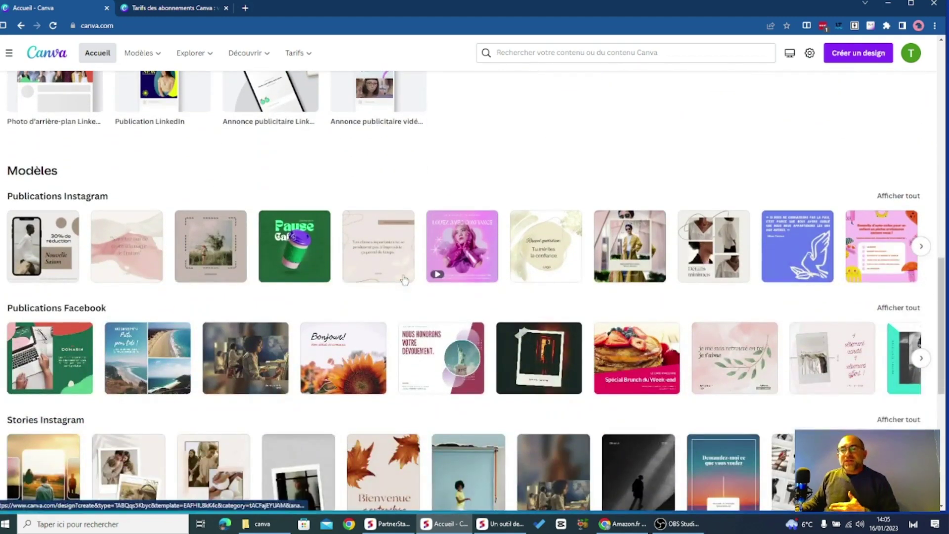
pyautogui.scroll(-7, 405, 281)
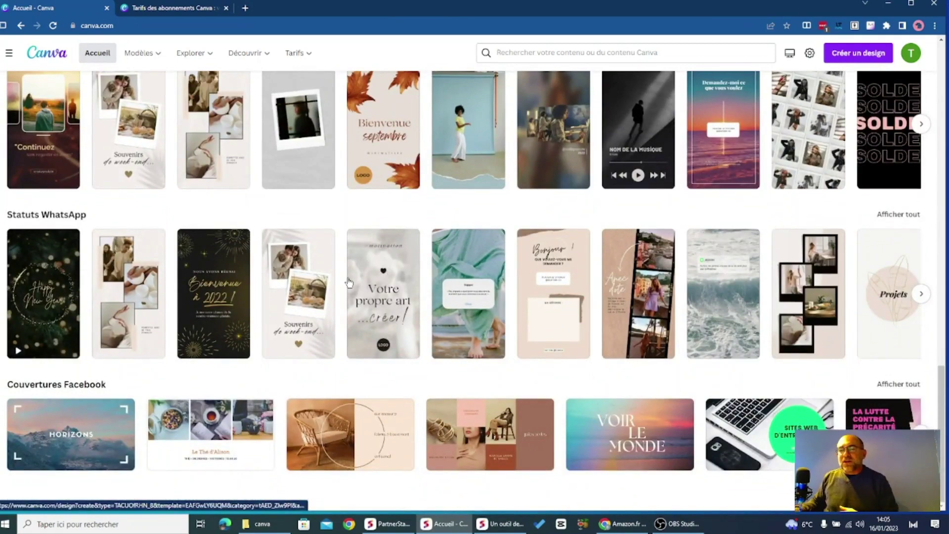
pyautogui.scroll(10, 349, 282)
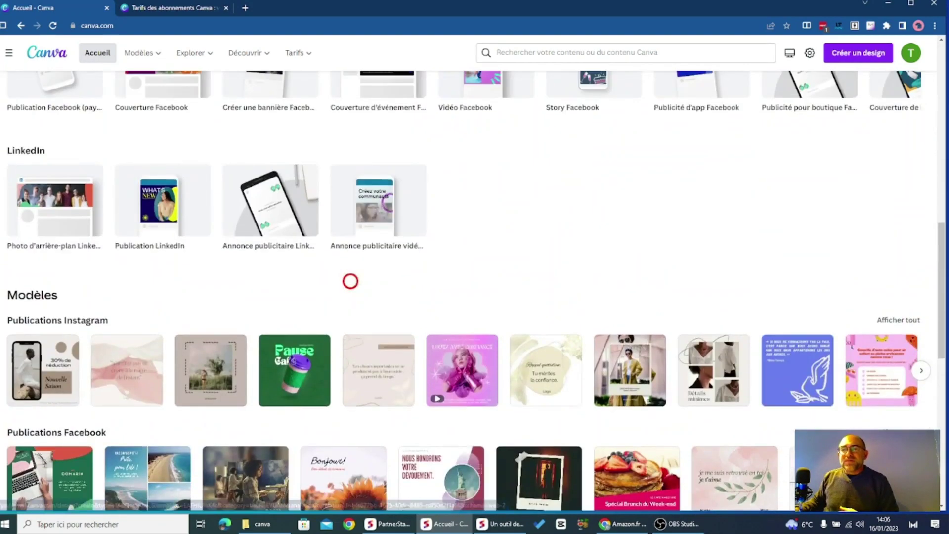
pyautogui.scroll(3, 350, 281)
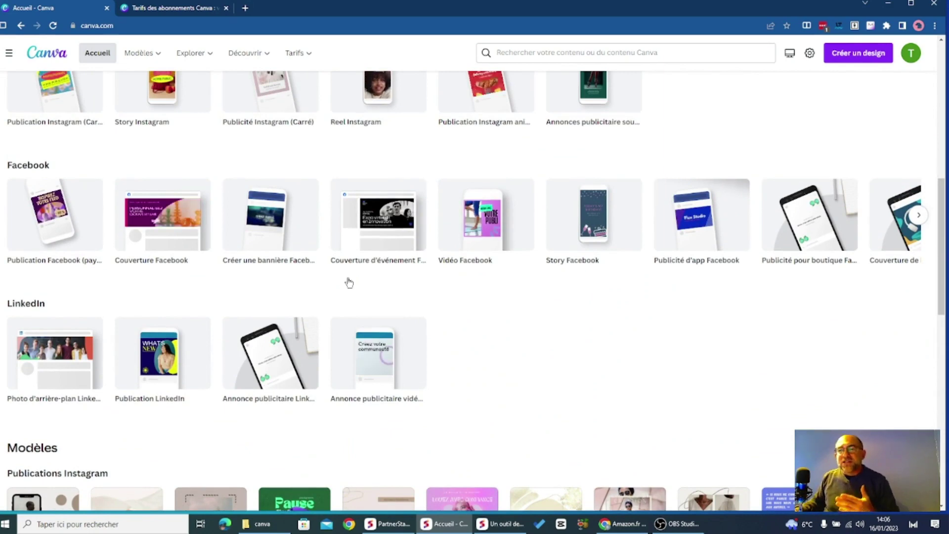
pyautogui.scroll(4, 350, 281)
pyautogui.scroll(3, 349, 283)
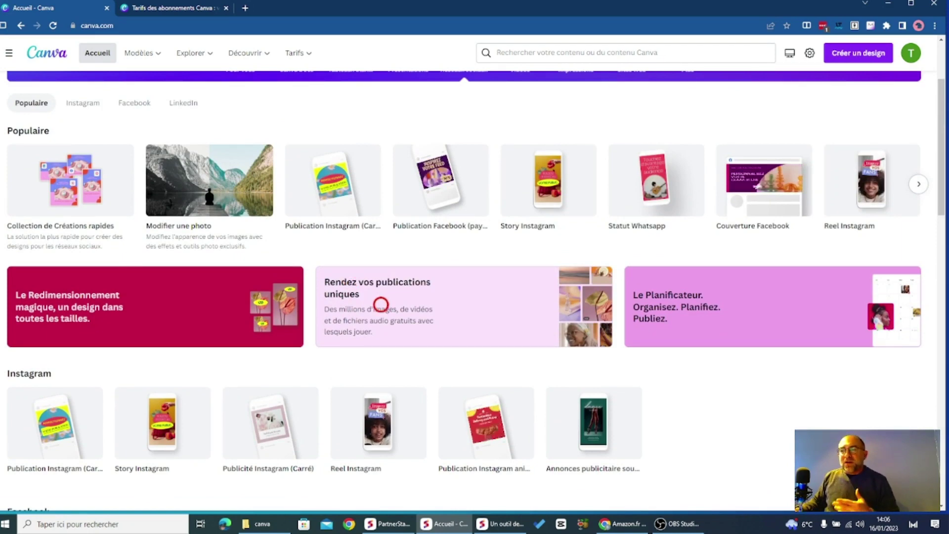
pyautogui.scroll(3, 380, 306)
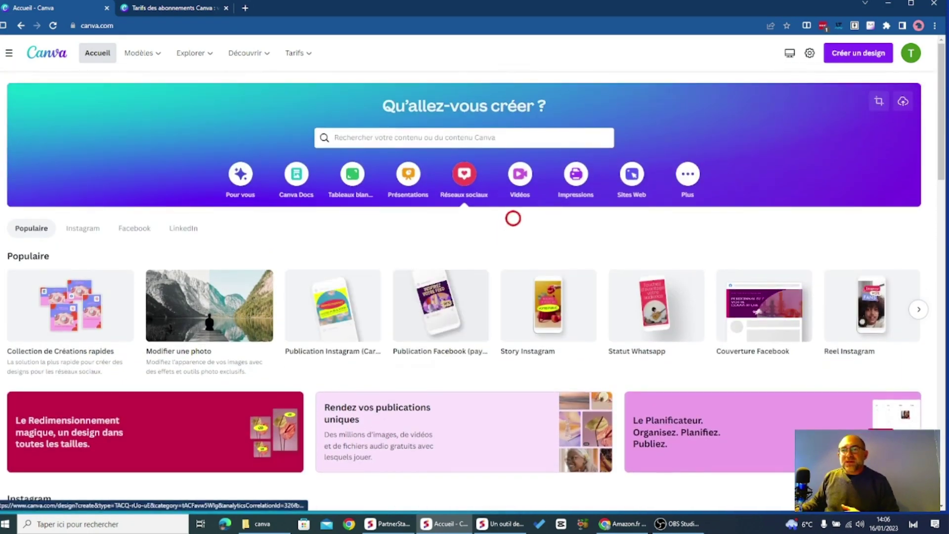
# Step: Show the videos category and look through its formats and the video, mobile, Facebook, Instagram Reel and TikTok templates
pyautogui.click(524, 187)
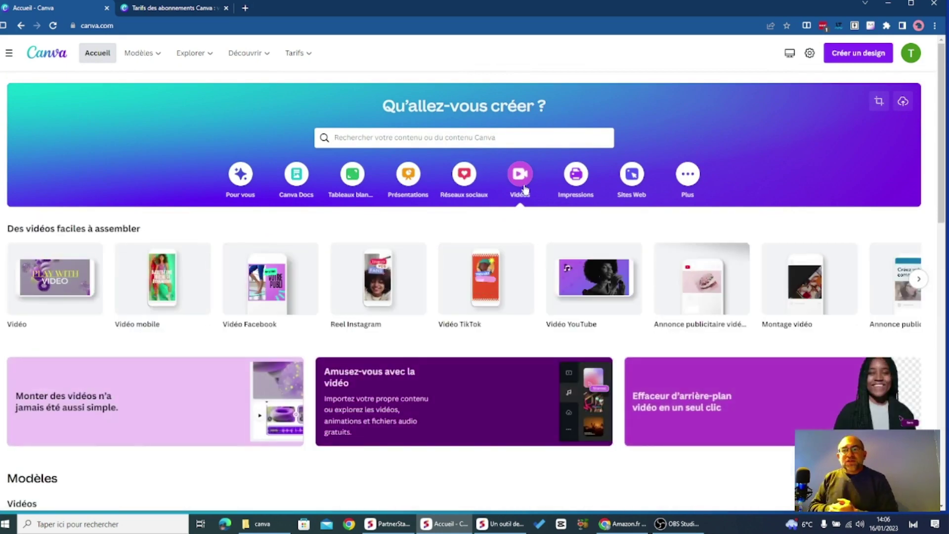
pyautogui.scroll(-1, 474, 242)
pyautogui.scroll(-7, 475, 242)
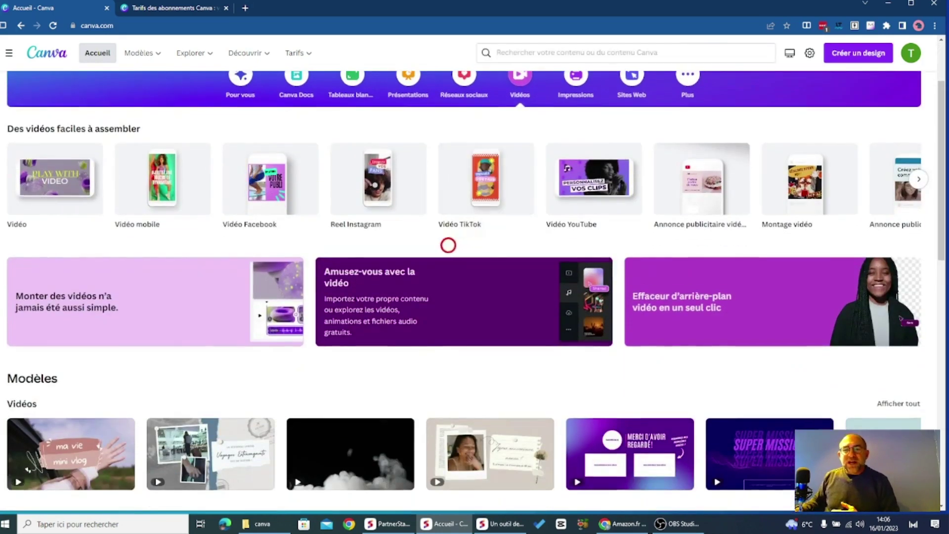
pyautogui.scroll(-5, 409, 246)
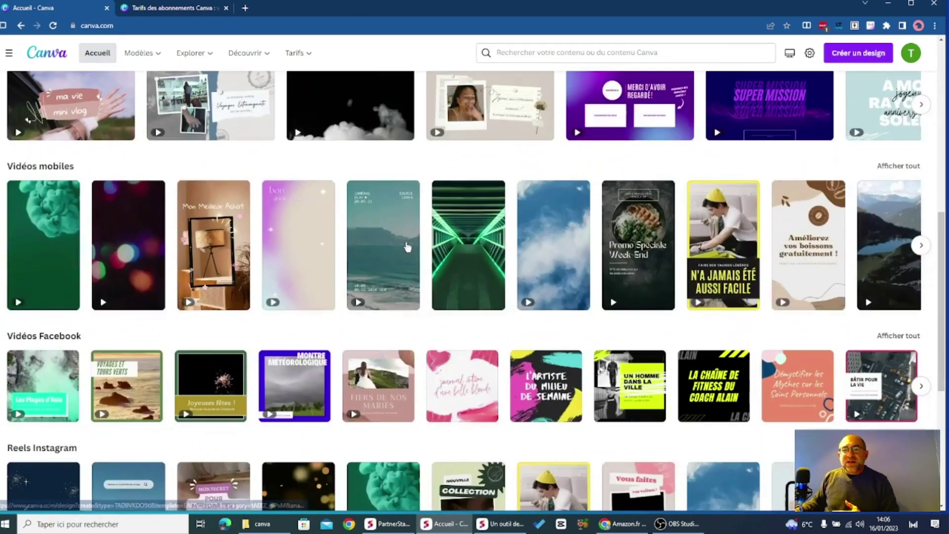
pyautogui.scroll(-3, 400, 250)
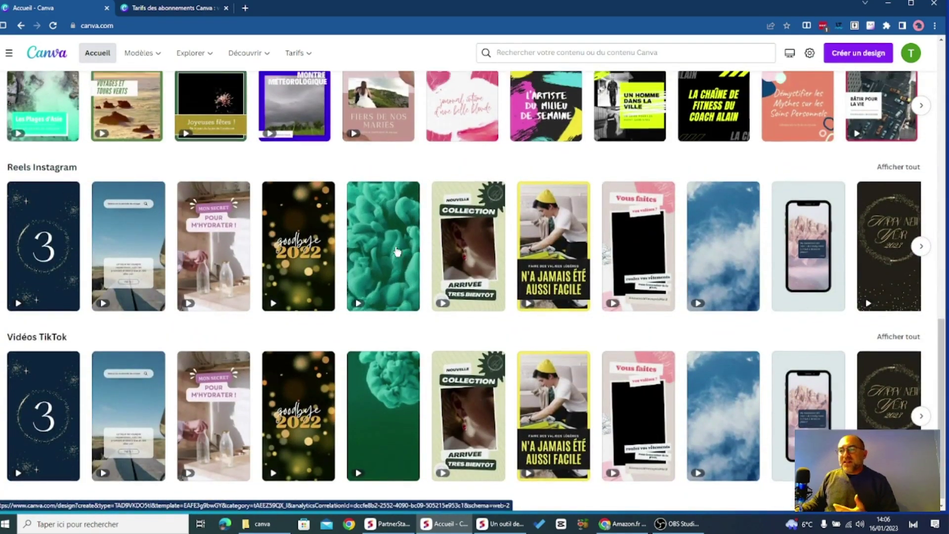
pyautogui.scroll(8, 397, 252)
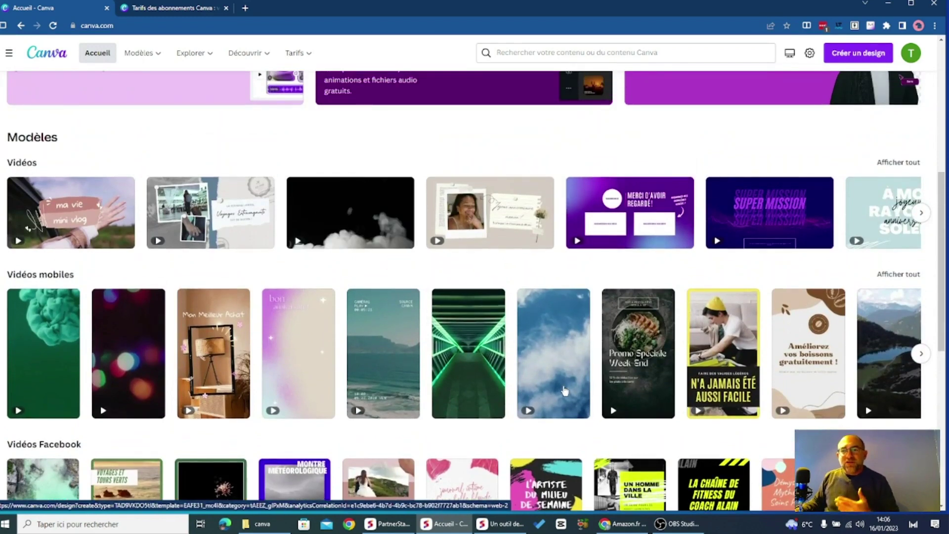
pyautogui.scroll(4, 565, 392)
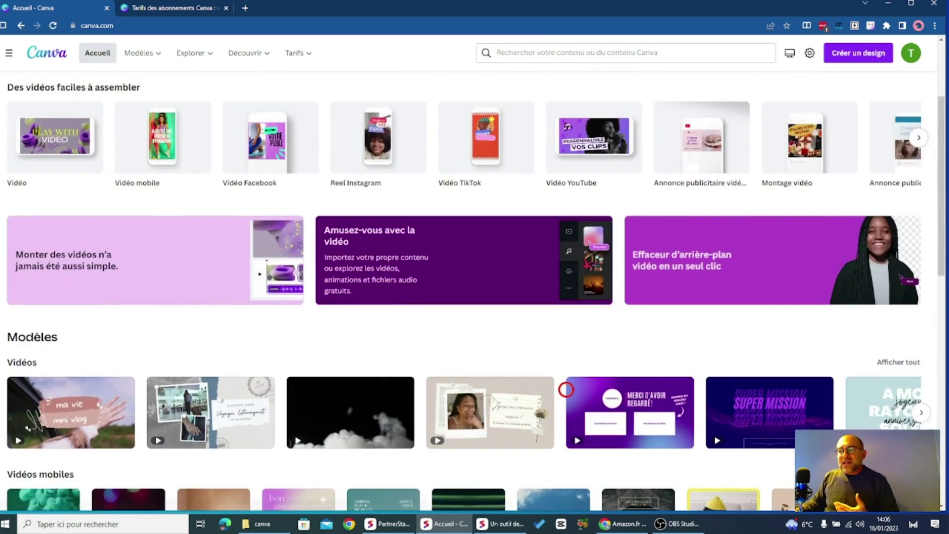
pyautogui.scroll(3, 566, 387)
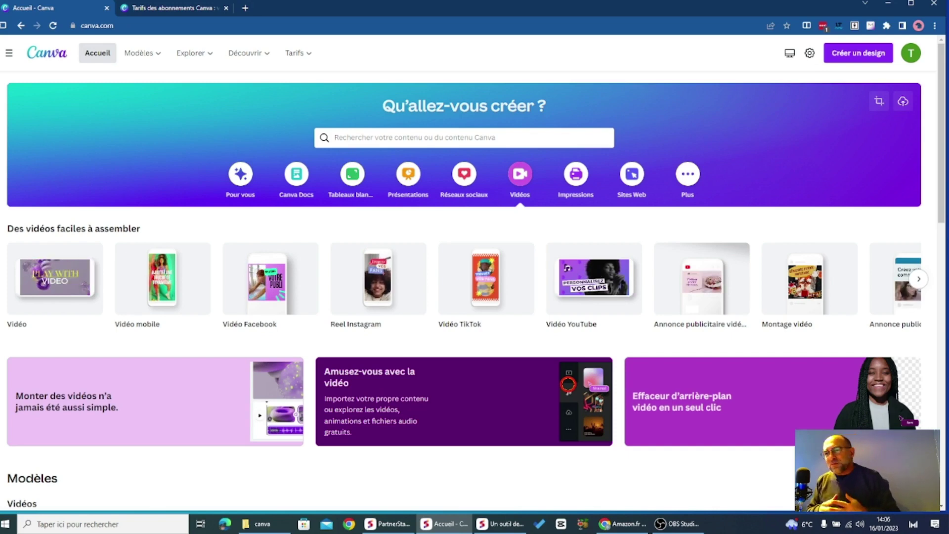
# Step: Show the print category and review its marketing, gift, stationery, clothing, card and invitation products and the invitation templates
pyautogui.click(568, 191)
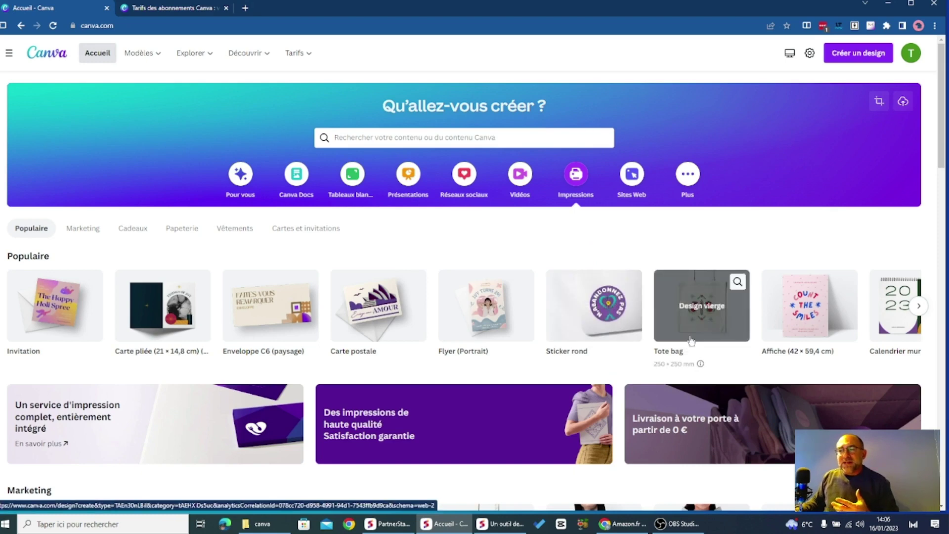
pyautogui.scroll(-5, 691, 341)
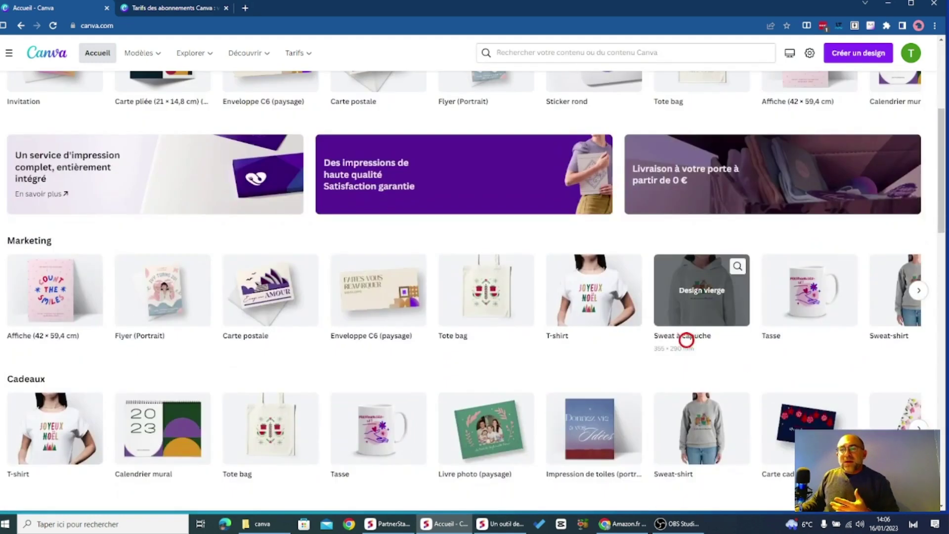
pyautogui.scroll(-4, 684, 342)
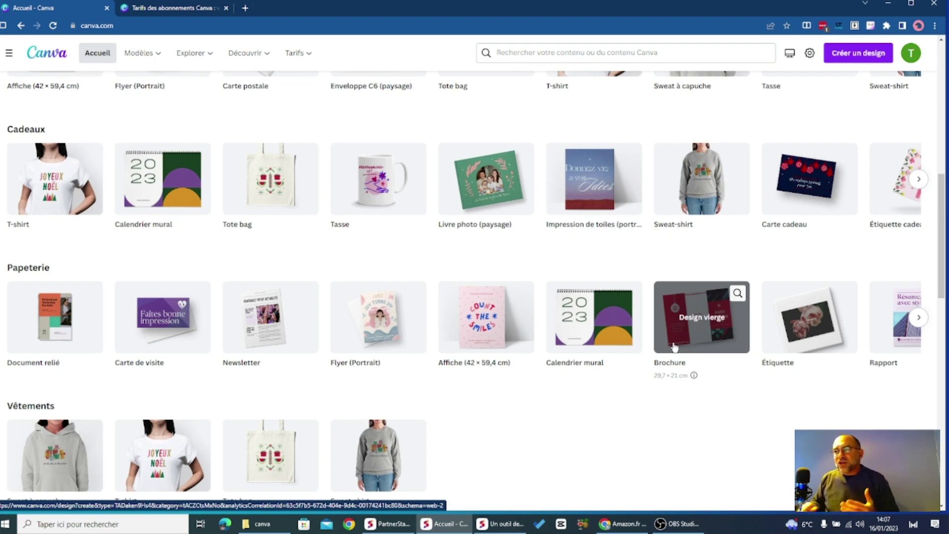
pyautogui.scroll(-8, 674, 348)
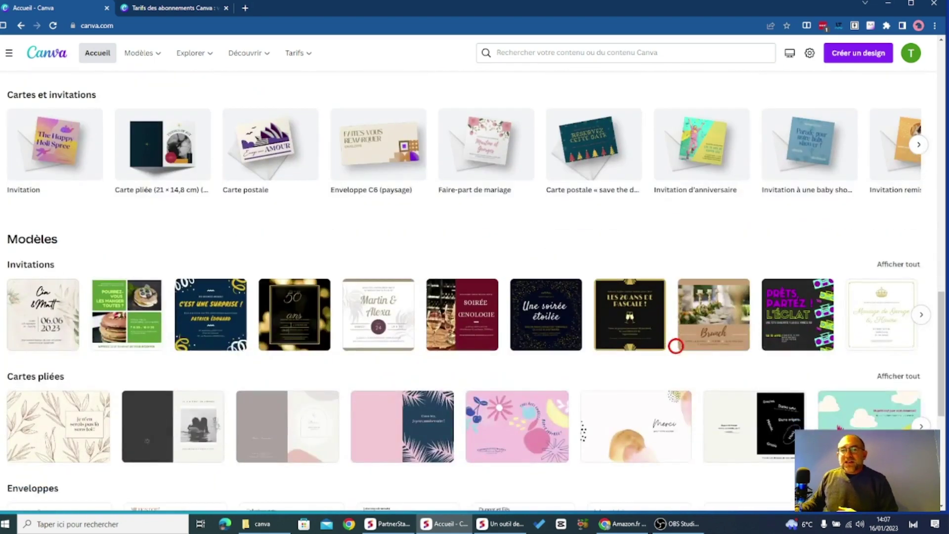
pyautogui.scroll(16, 675, 346)
pyautogui.scroll(3, 676, 346)
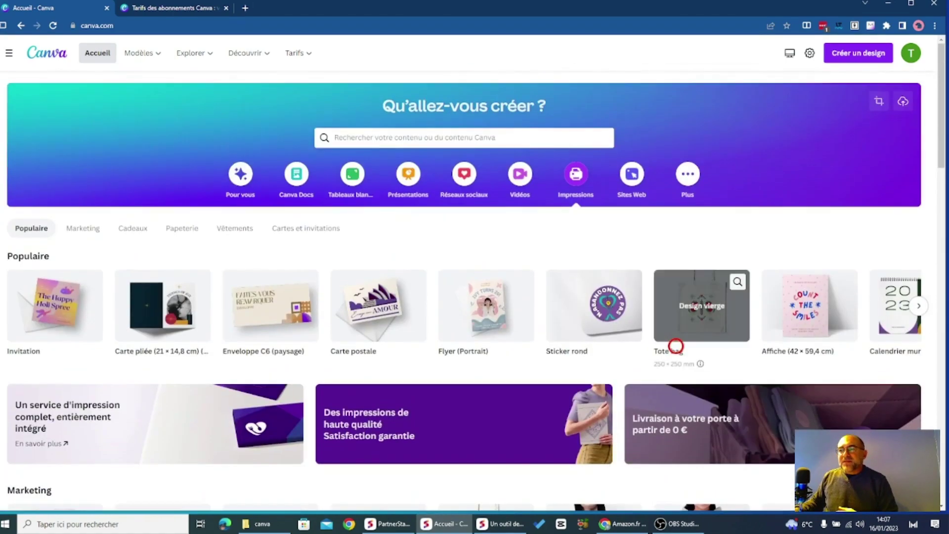
# Step: Show the websites category and look through its professional, portfolio, event and educational website templates
pyautogui.click(632, 181)
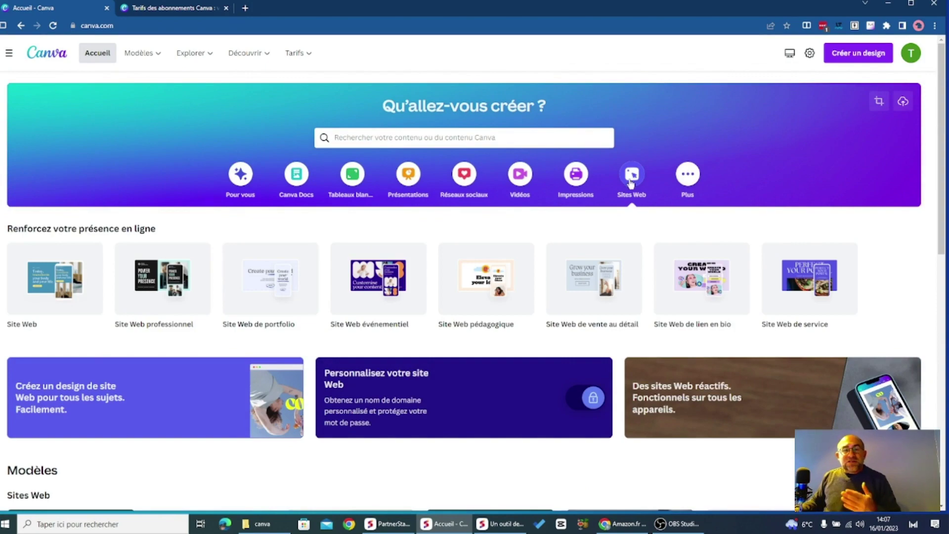
pyautogui.scroll(-3, 596, 253)
pyautogui.scroll(-3, 587, 249)
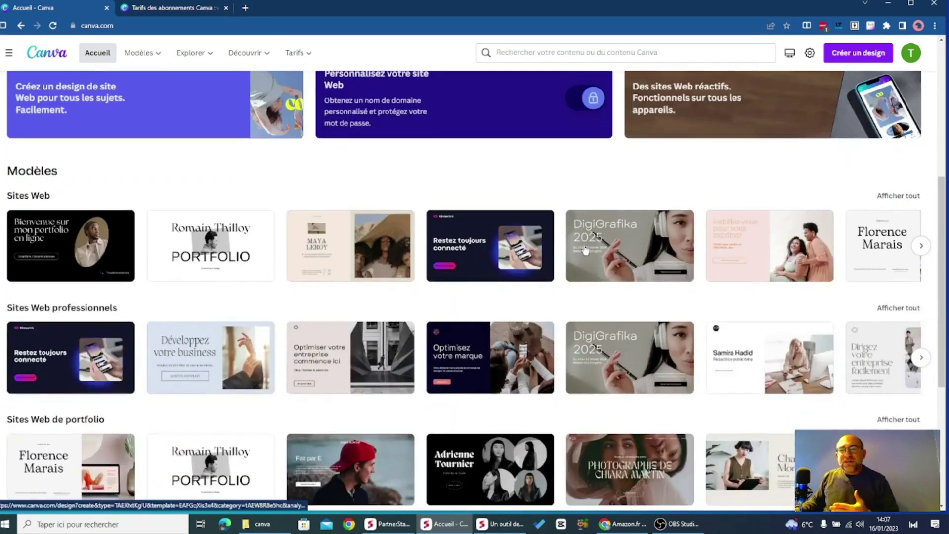
pyautogui.scroll(-2, 585, 250)
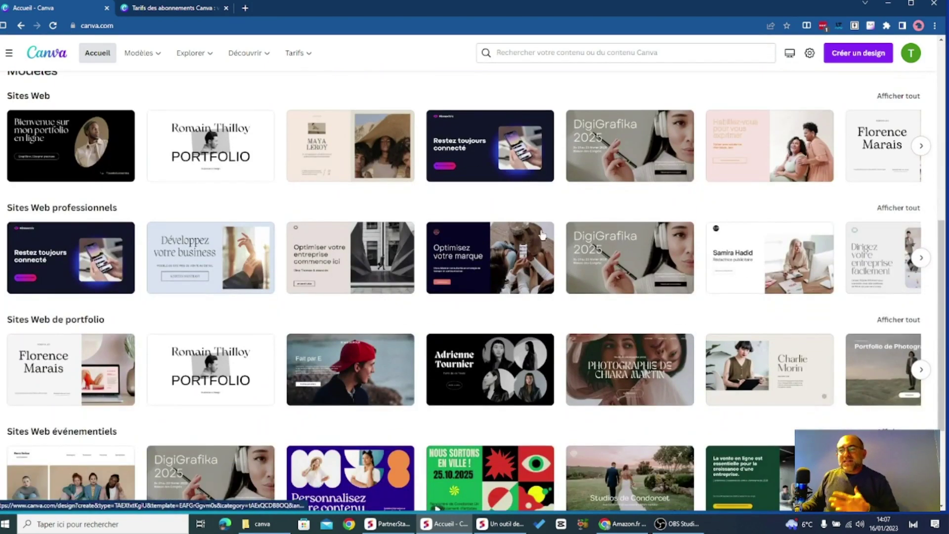
pyautogui.scroll(-3, 542, 235)
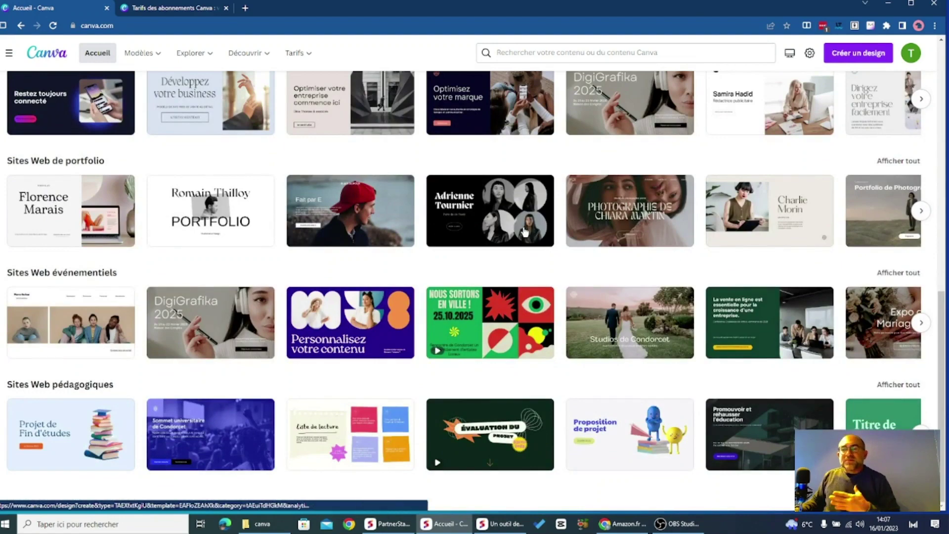
pyautogui.scroll(8, 526, 231)
pyautogui.scroll(3, 526, 231)
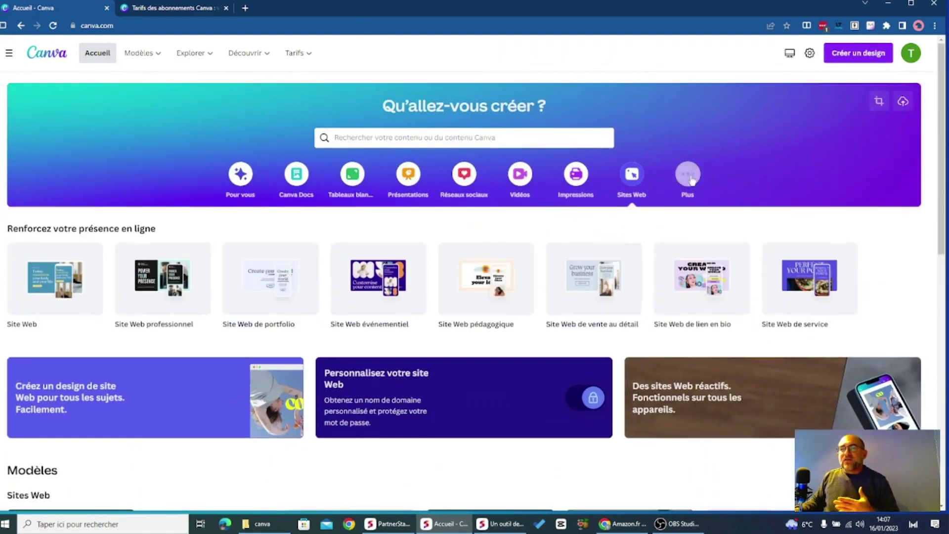
# Step: Show the category with additional formats and look through its infographic, photo collage, desktop wallpaper, chart and book cover templates
pyautogui.click(691, 180)
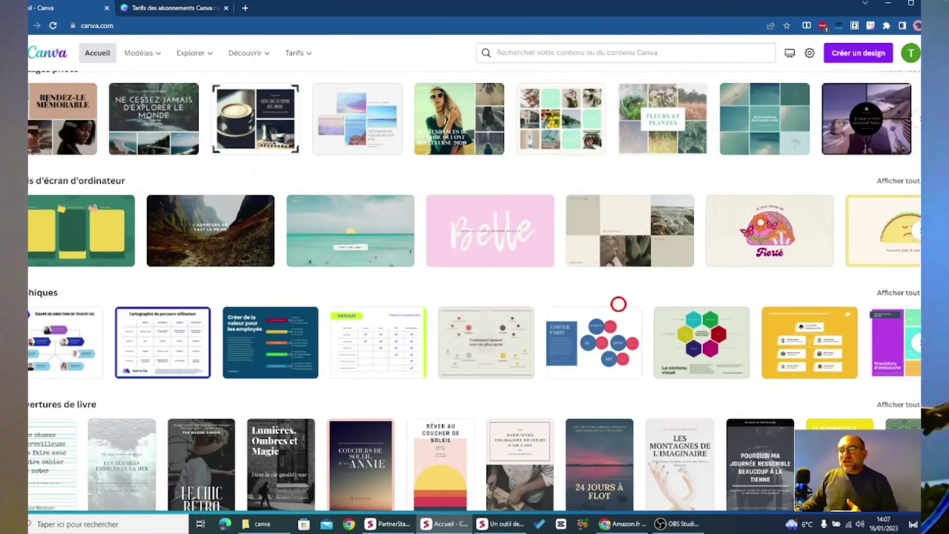
pyautogui.scroll(-1, 618, 304)
pyautogui.scroll(5, 618, 304)
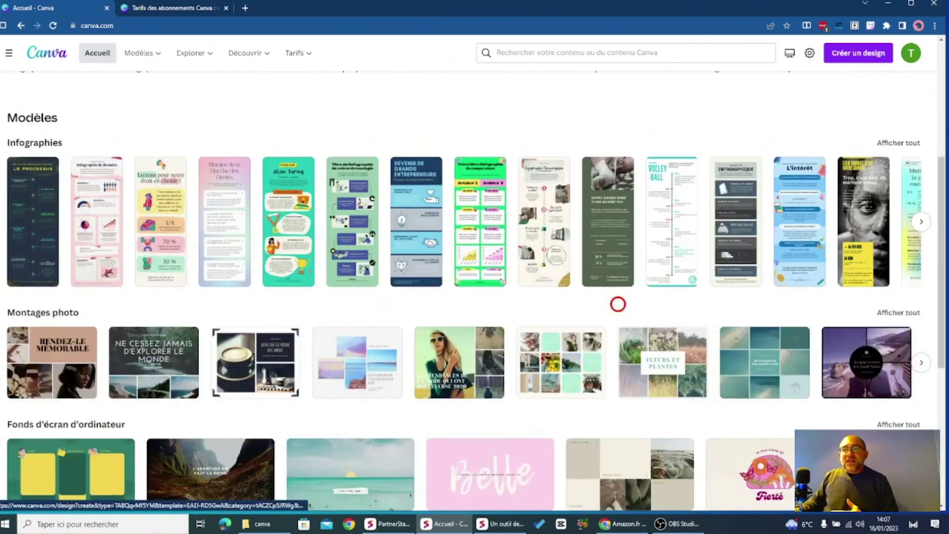
pyautogui.scroll(5, 618, 304)
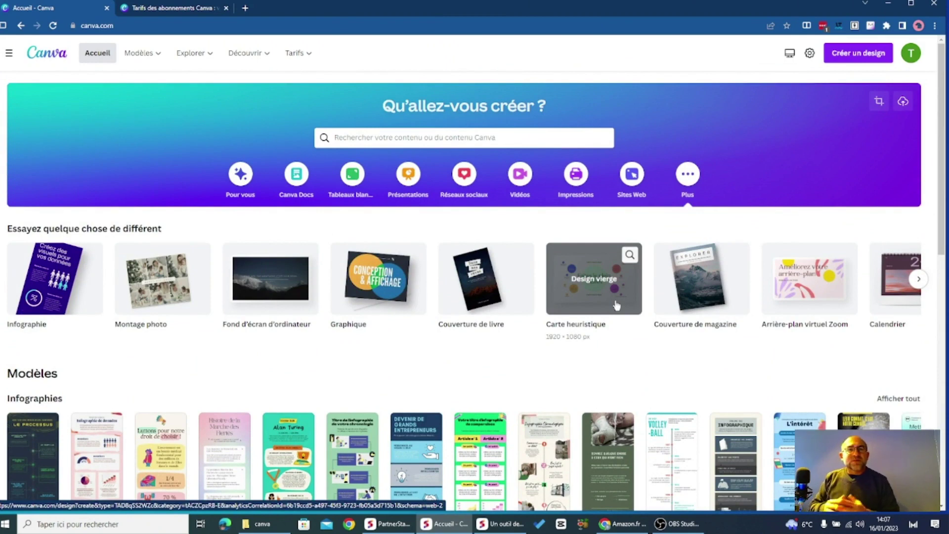
# Step: Go to the templates section and open the YouTube thumbnail templates from the social media group
pyautogui.click(161, 54)
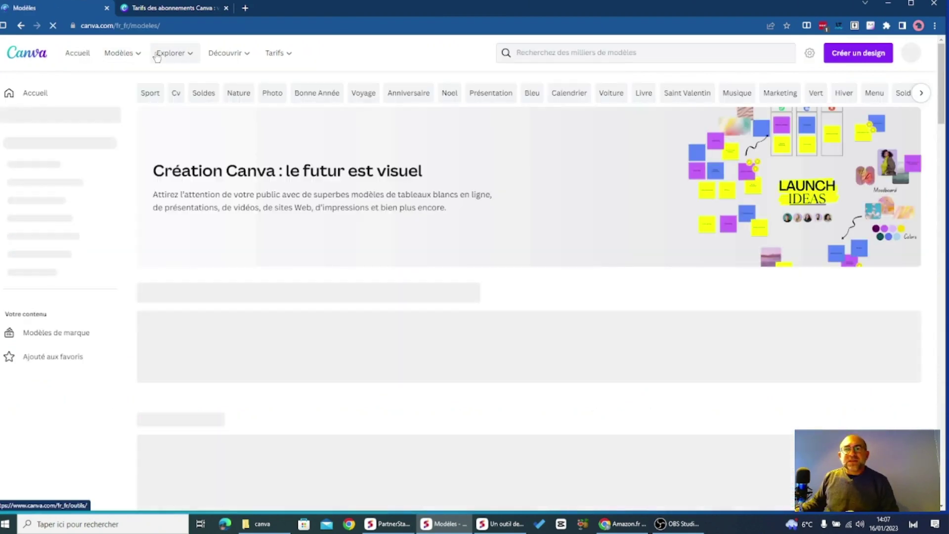
pyautogui.moveTo(157, 57)
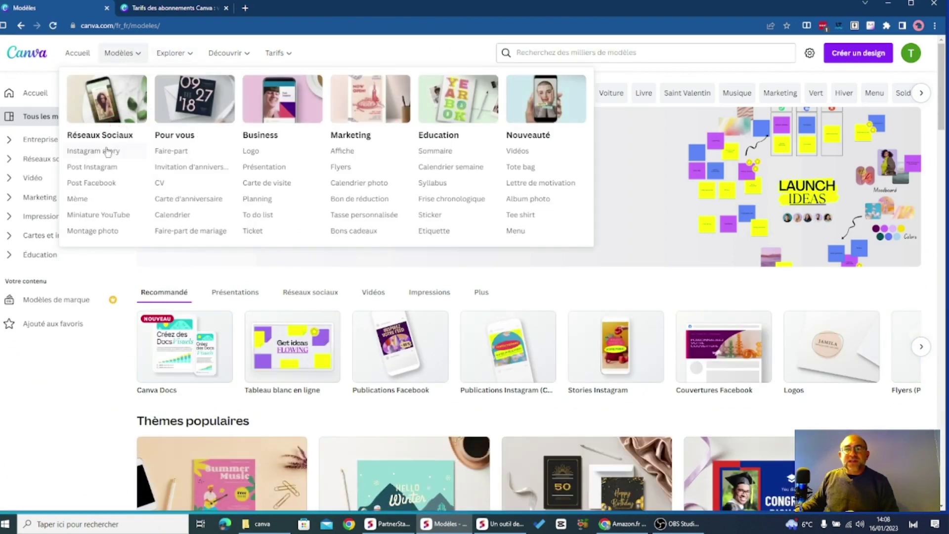
pyautogui.click(99, 220)
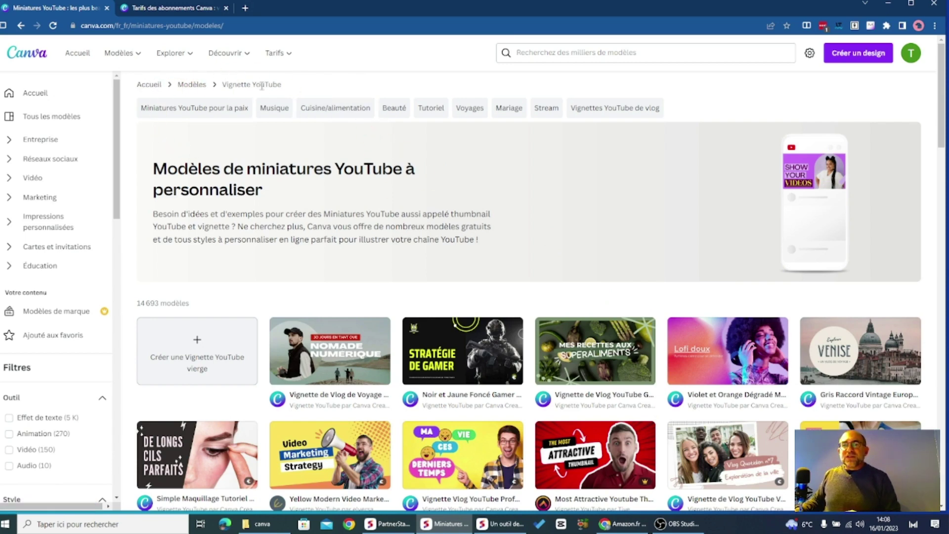
# Step: Look through the gallery of YouTube thumbnail templates and return to its beginning
pyautogui.scroll(-3, 356, 173)
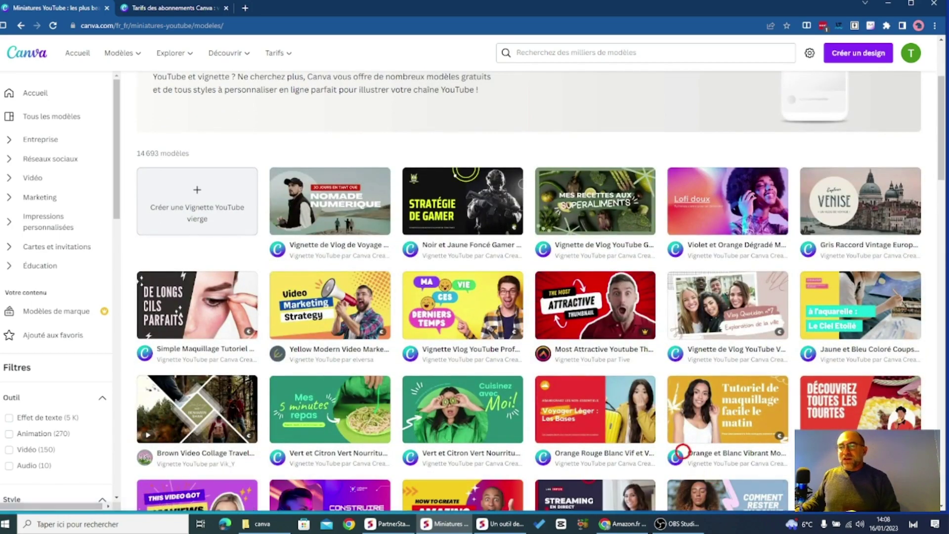
pyautogui.scroll(-3, 682, 435)
pyautogui.scroll(-3, 682, 435)
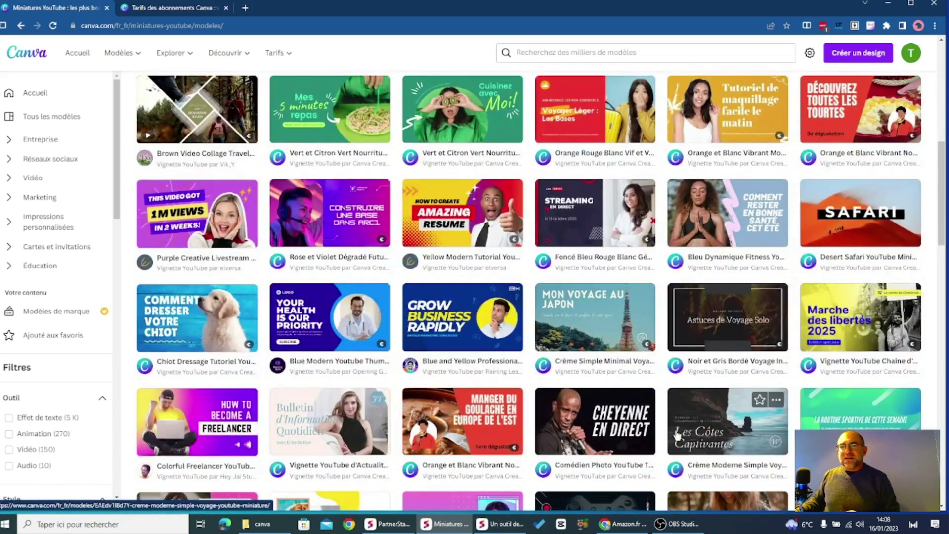
pyautogui.scroll(-3, 672, 426)
pyautogui.scroll(-3, 632, 394)
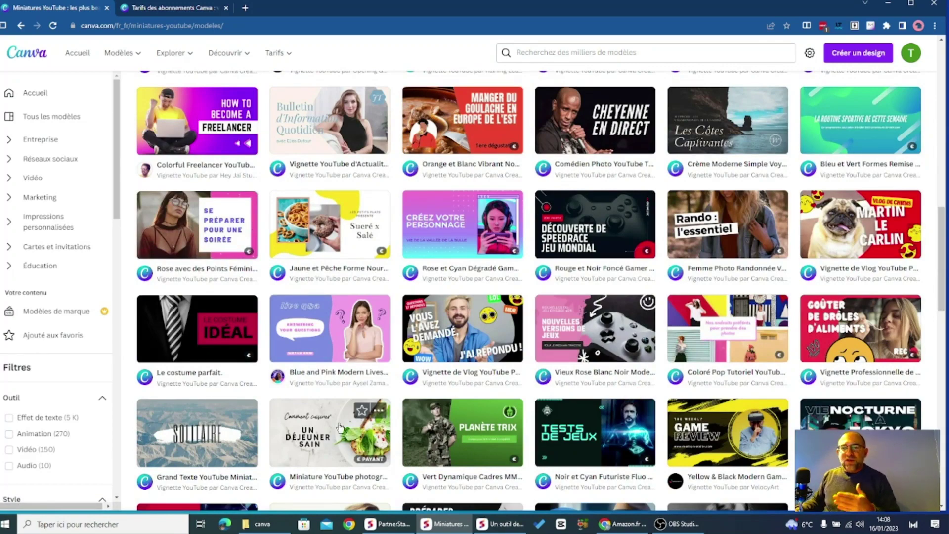
pyautogui.scroll(-4, 539, 386)
pyautogui.scroll(-8, 536, 389)
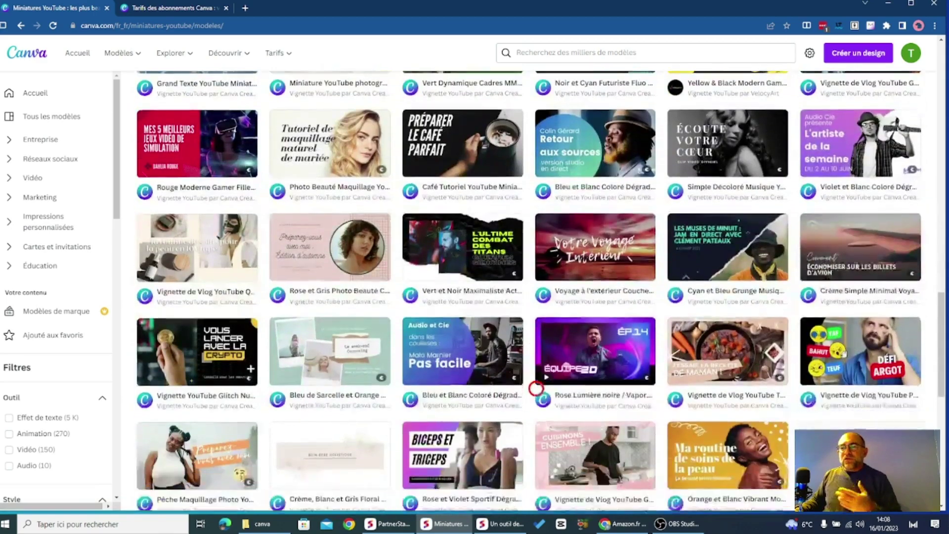
pyautogui.scroll(-1, 530, 388)
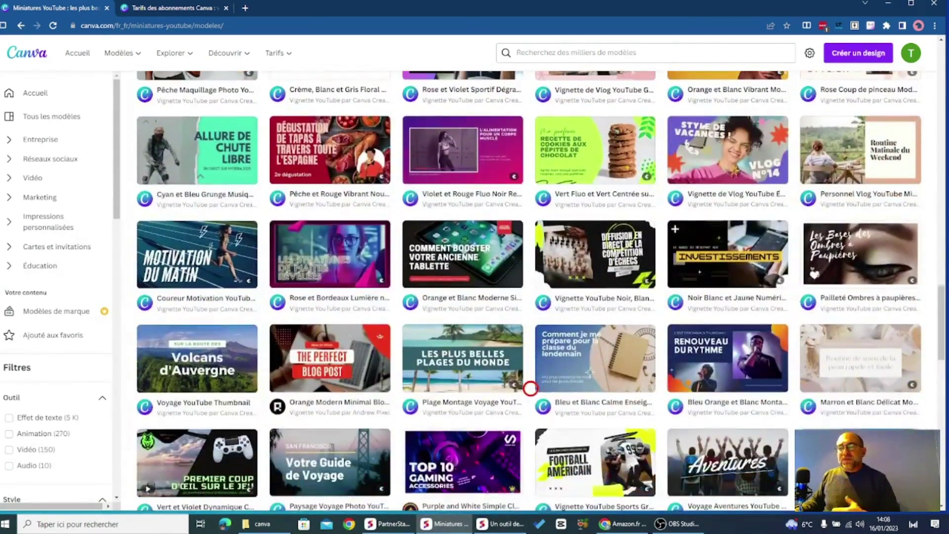
pyautogui.scroll(15, 531, 389)
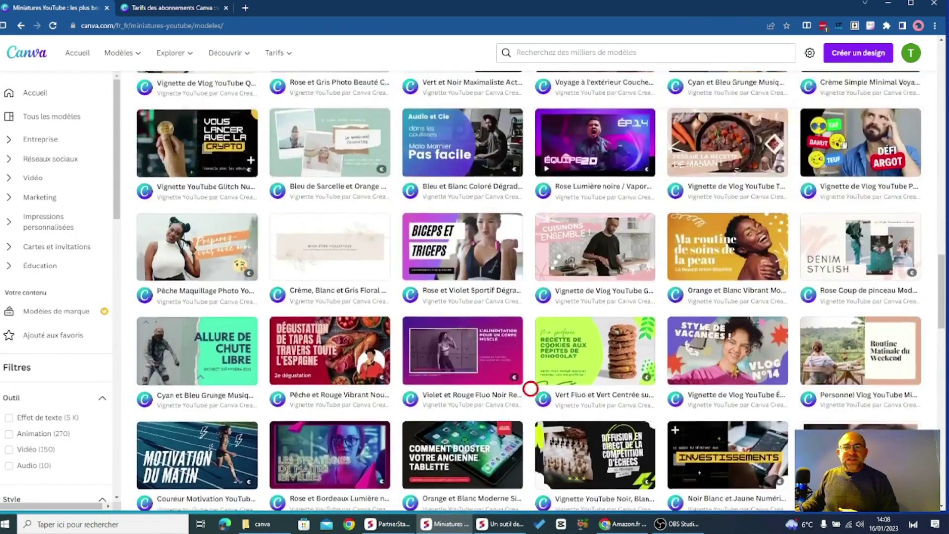
pyautogui.scroll(10, 531, 389)
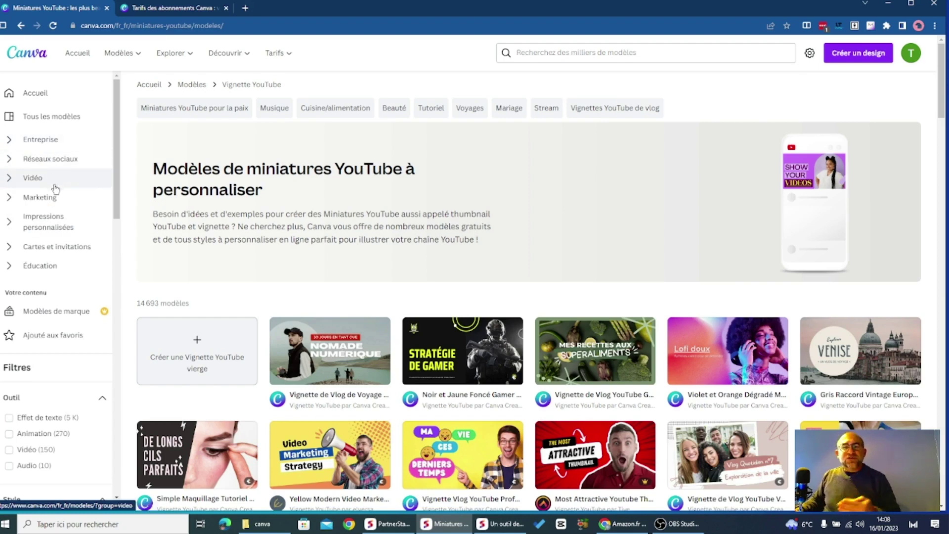
# Step: Review the filters for the YouTube thumbnail templates, from tool, style and theme to school subject, grade, price and colour
pyautogui.scroll(-2, 56, 213)
pyautogui.scroll(-3, 57, 209)
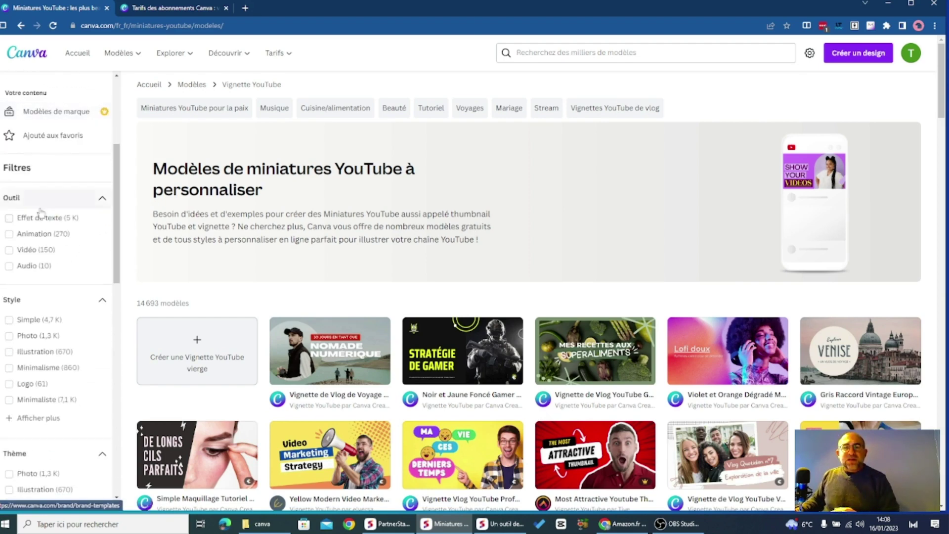
pyautogui.scroll(-4, 52, 227)
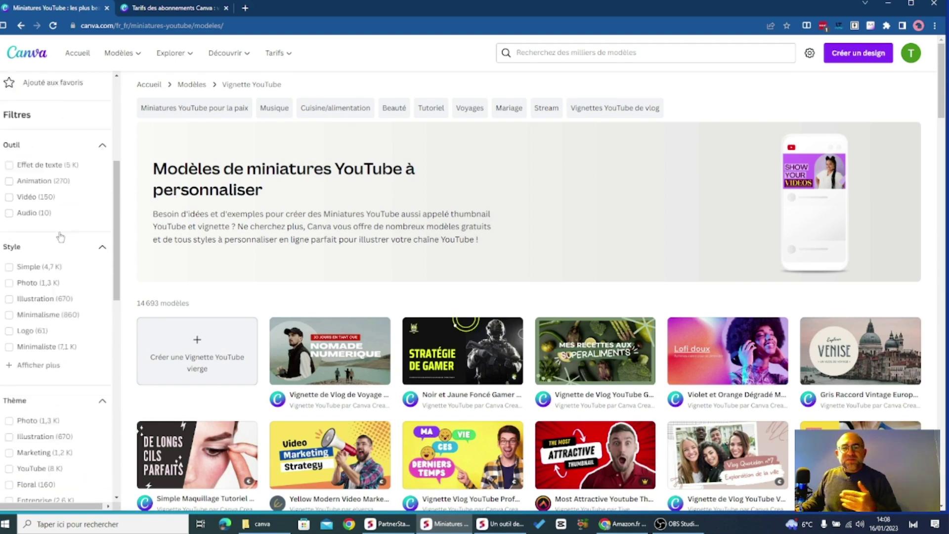
pyautogui.scroll(-4, 70, 333)
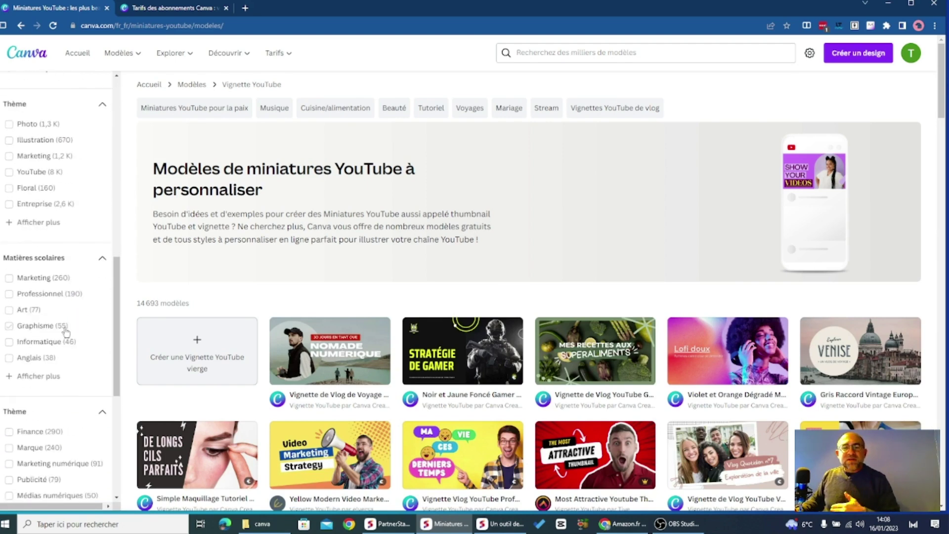
pyautogui.scroll(-3, 31, 313)
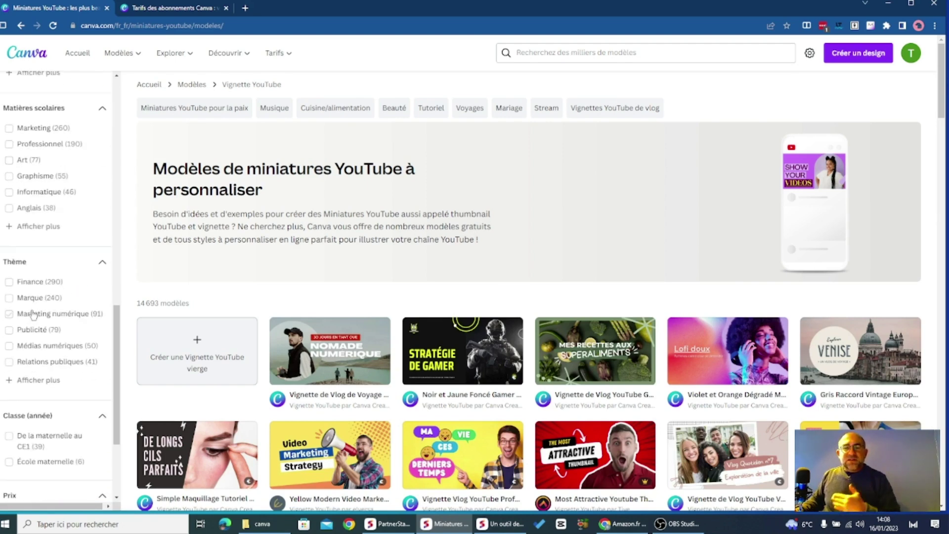
pyautogui.scroll(-2, 33, 314)
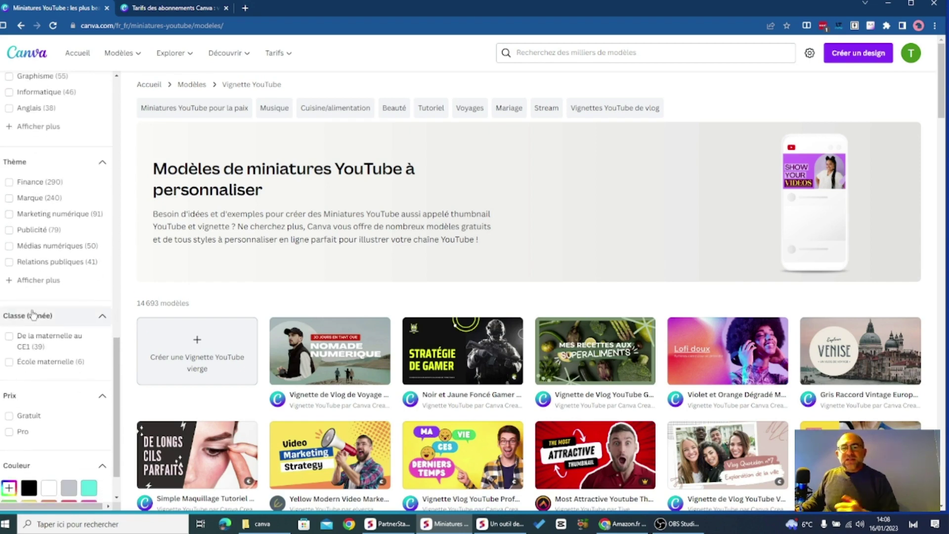
# Step: Filter the YouTube thumbnail templates by the colour orange and look through the filtered gallery
pyautogui.scroll(-1, 32, 315)
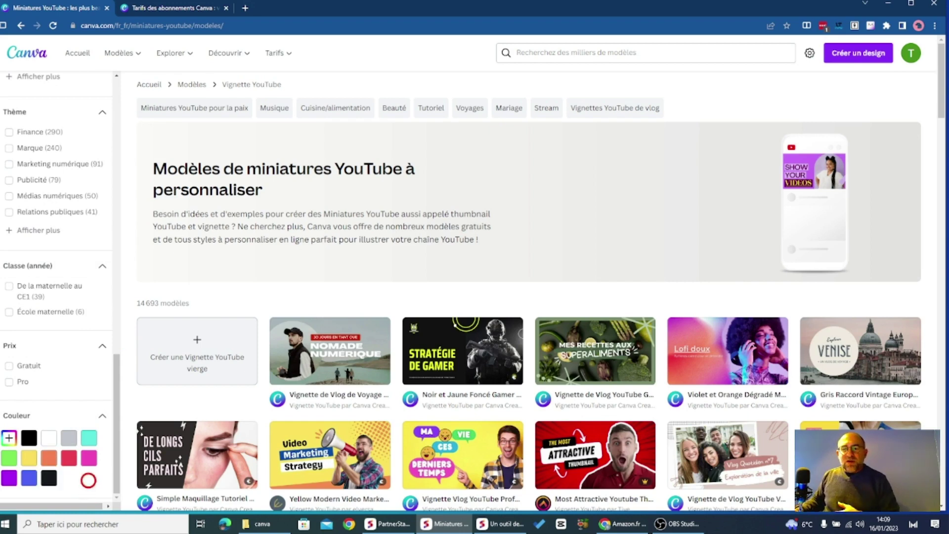
pyautogui.click(55, 459)
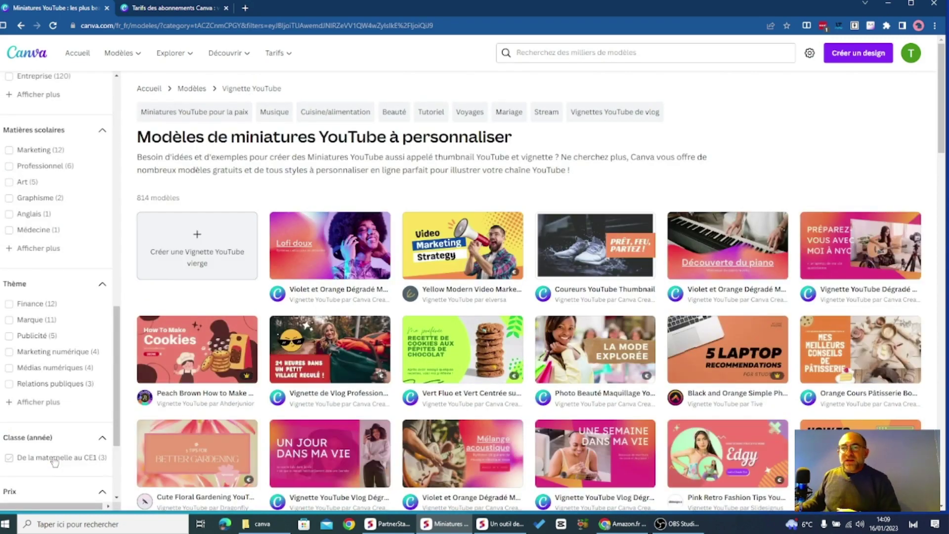
pyautogui.click(570, 421)
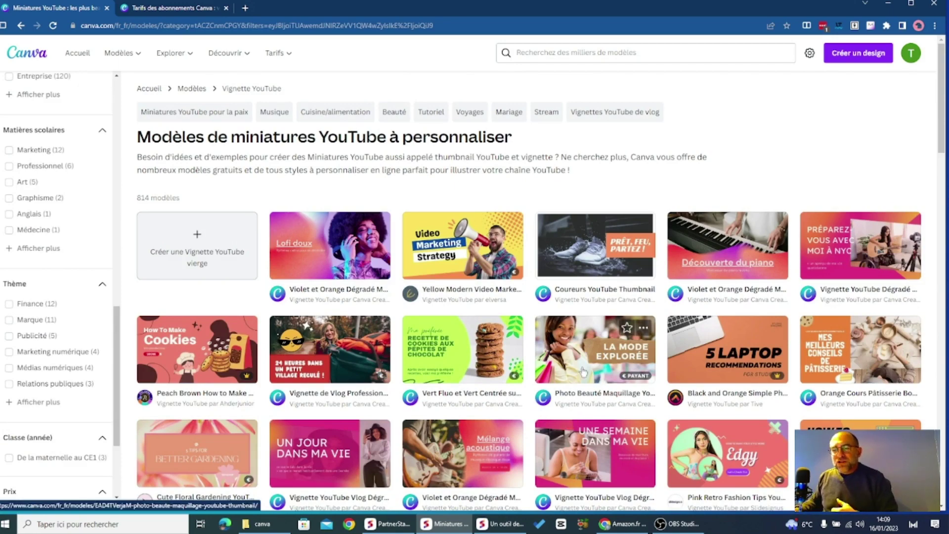
pyautogui.scroll(-4, 444, 310)
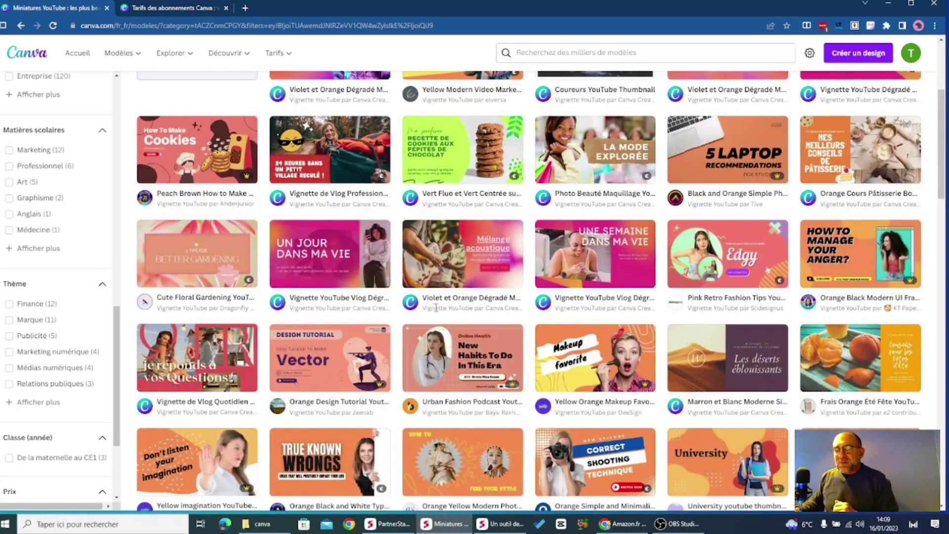
pyautogui.scroll(-3, 436, 307)
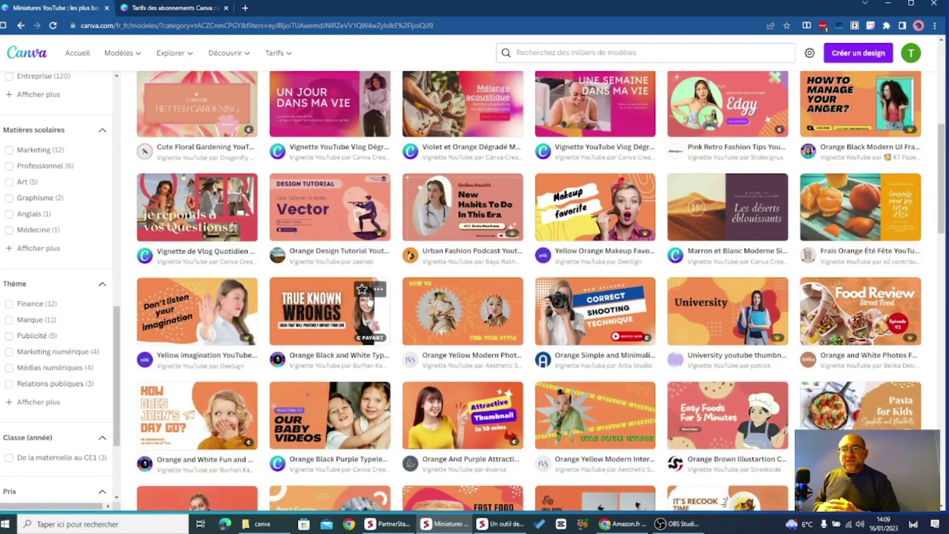
pyautogui.scroll(-2, 390, 301)
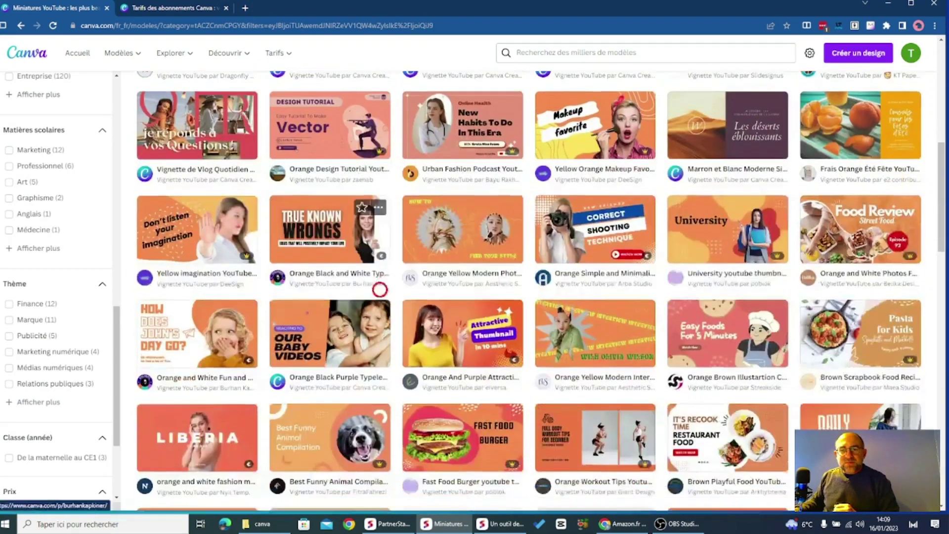
pyautogui.scroll(-3, 88, 393)
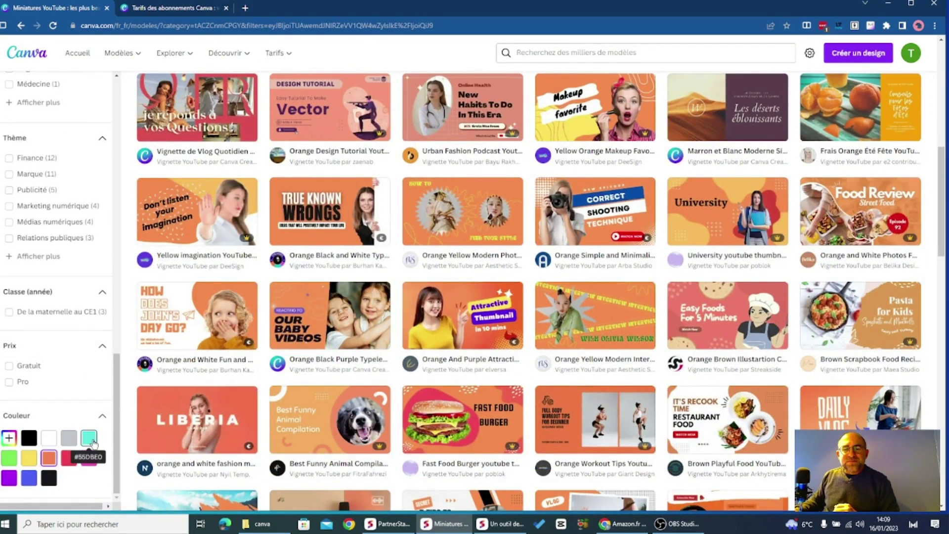
# Step: Switch the template colour filter to turquoise and look through the filtered YouTube thumbnails
pyautogui.click(89, 442)
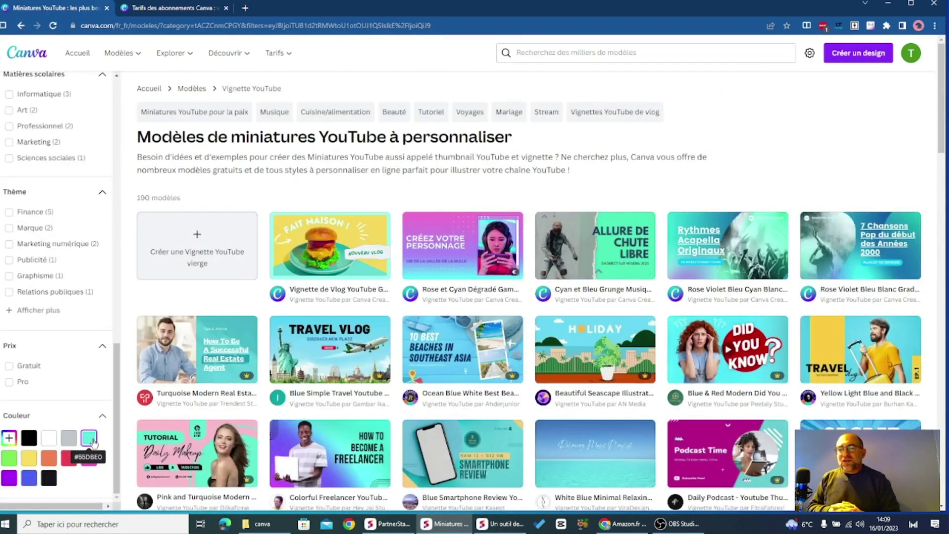
pyautogui.scroll(-6, 143, 449)
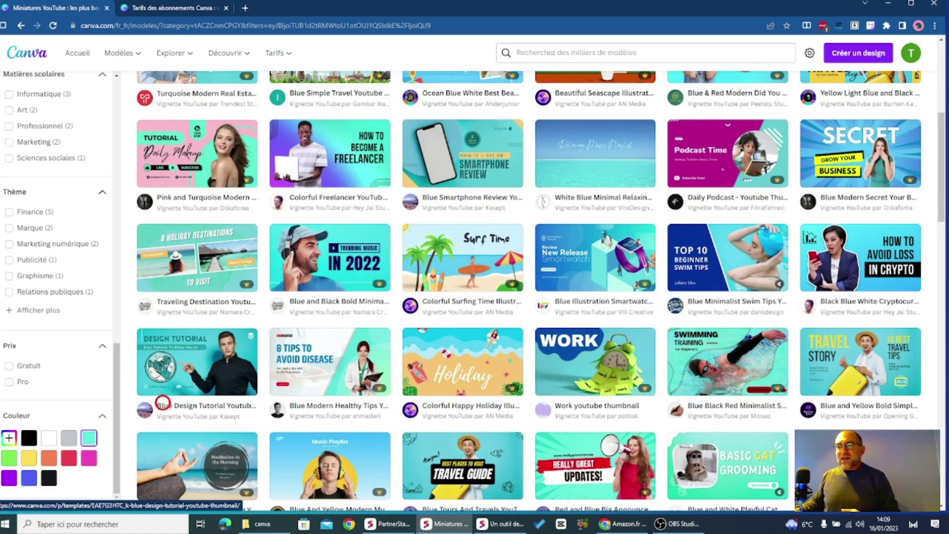
pyautogui.scroll(-4, 163, 401)
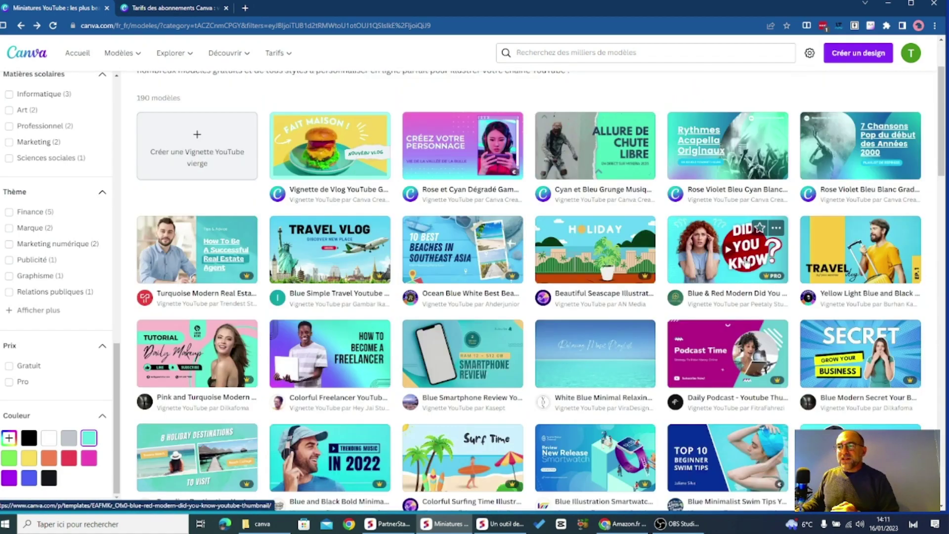
# Step: Open the paid template Blue & Purple Futuristic Game Review Youtube Thumbnail from the gallery and start customizing it
pyautogui.scroll(-2, 747, 262)
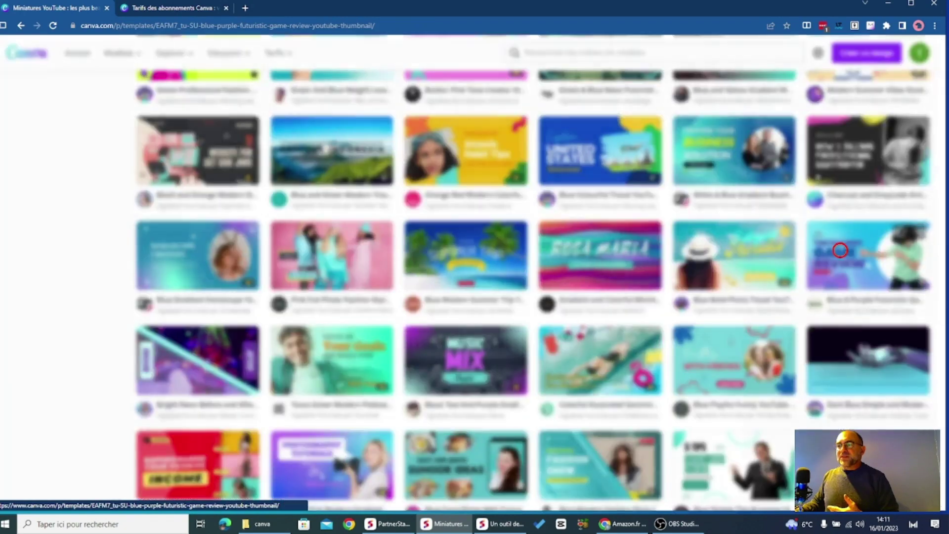
pyautogui.click(860, 254)
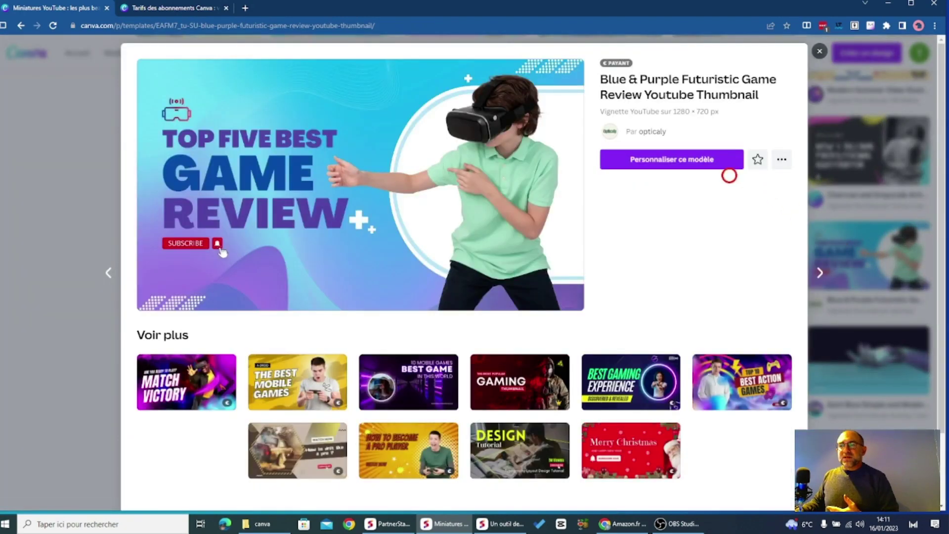
pyautogui.click(697, 161)
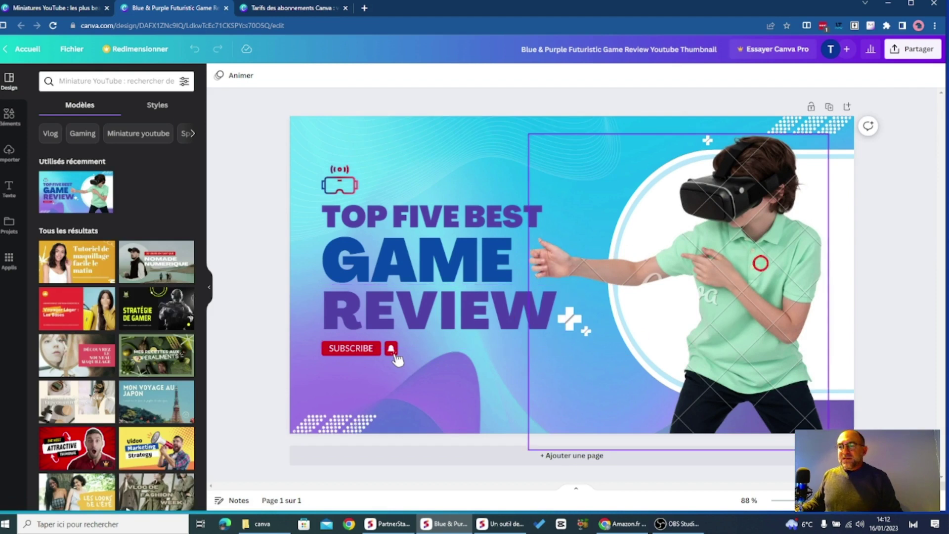
# Step: Try moving the photo of the boy with the VR headset around the thumbnail, and undo the last move
pyautogui.click(688, 311)
pyautogui.moveTo(688, 311); pyautogui.dragTo(667, 287)
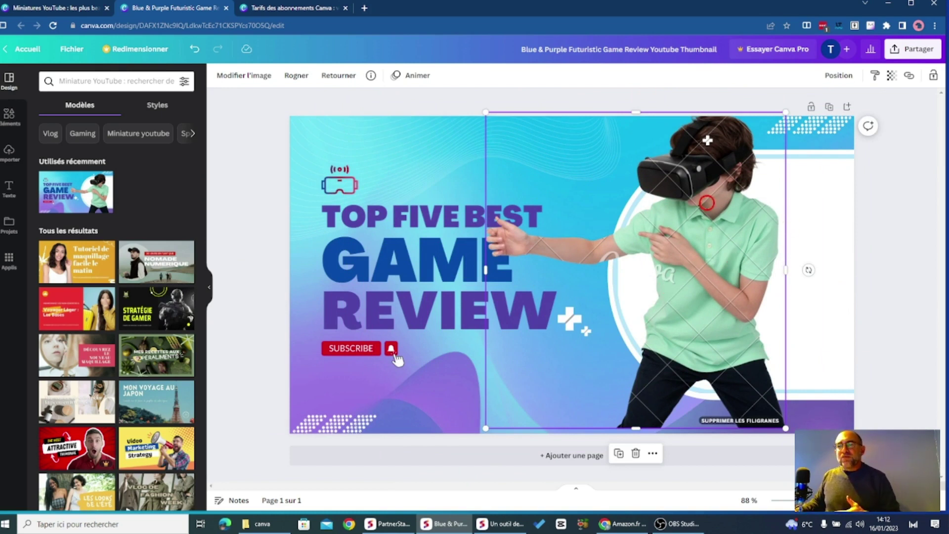
pyautogui.moveTo(646, 270); pyautogui.dragTo(724, 275)
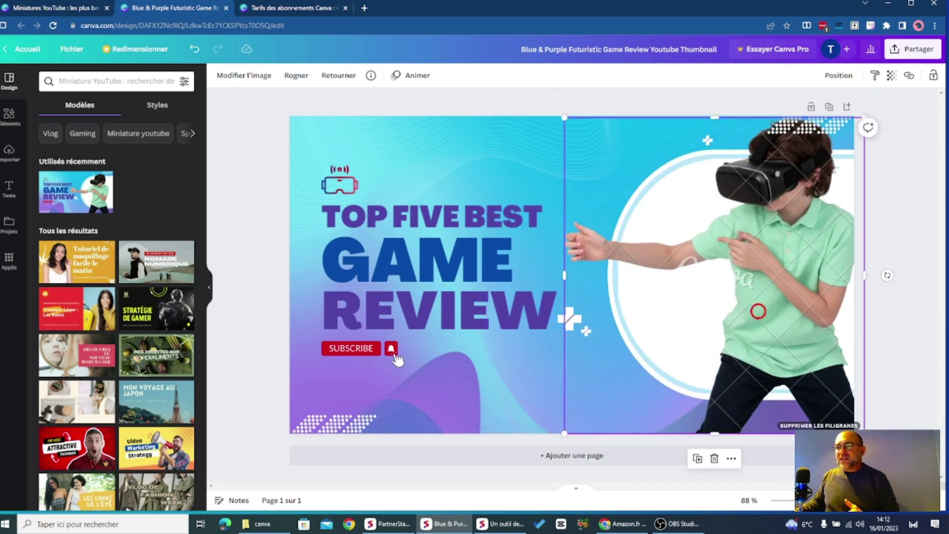
pyautogui.moveTo(771, 314); pyautogui.dragTo(582, 230)
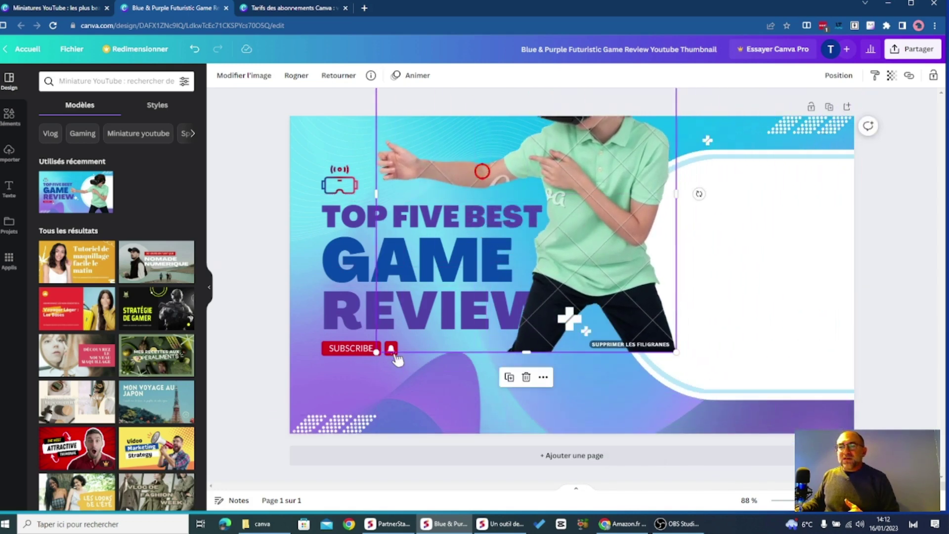
pyautogui.hotkey('ctrl', 'z')
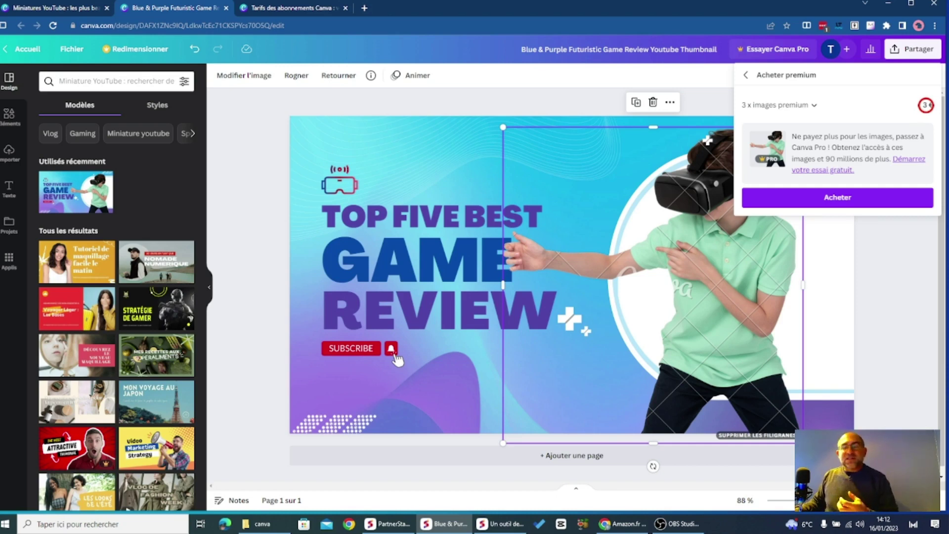
# Step: Close the premium image purchase offer and delete the photo of the boy with the VR headset
pyautogui.click(876, 197)
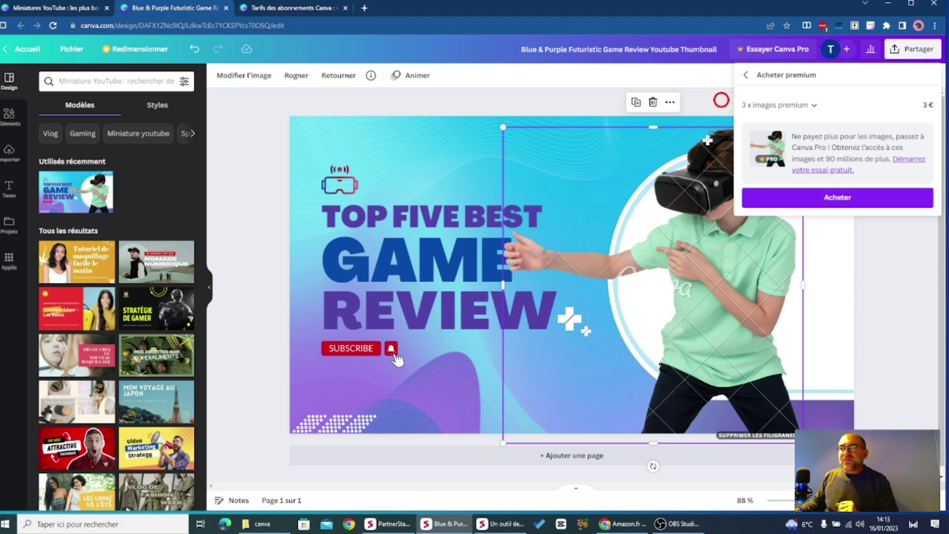
pyautogui.click(722, 100)
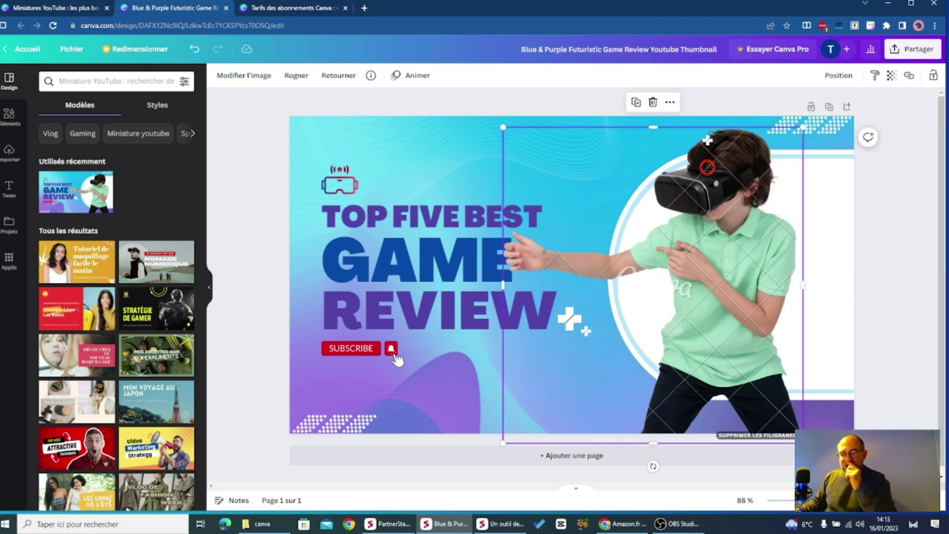
pyautogui.press('Delete')
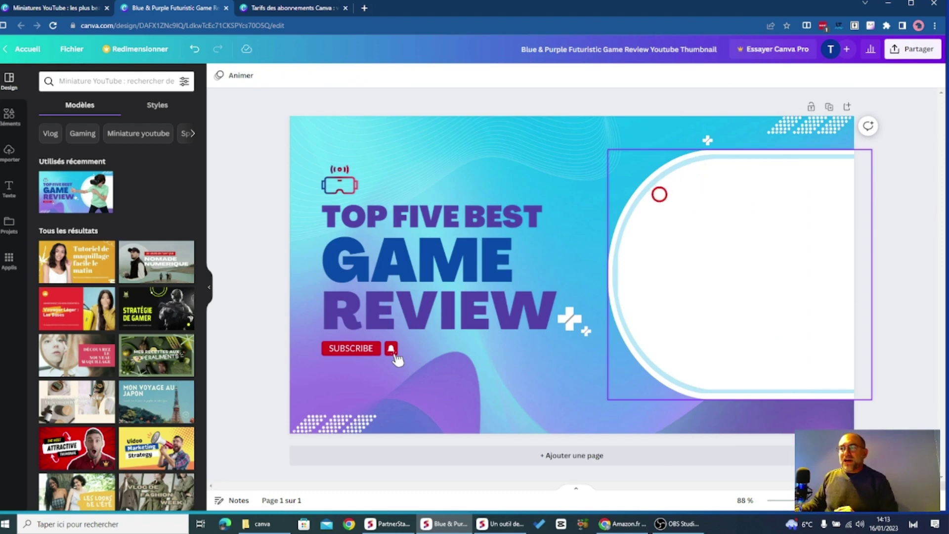
# Step: Move the dotted pattern in the thumbnail's lower-left corner fully onto the page and delete it
pyautogui.click(597, 179)
pyautogui.click(382, 326)
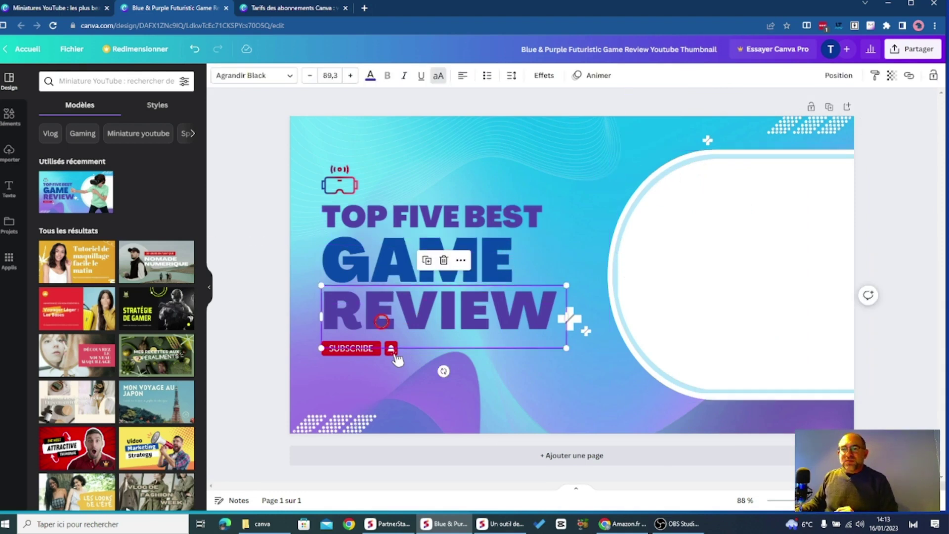
pyautogui.click(339, 423)
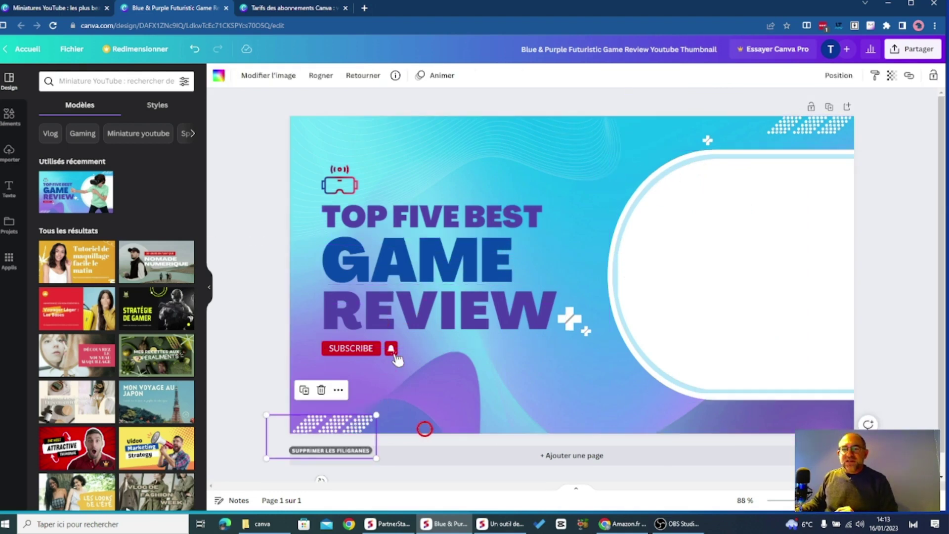
pyautogui.moveTo(361, 424); pyautogui.dragTo(386, 393)
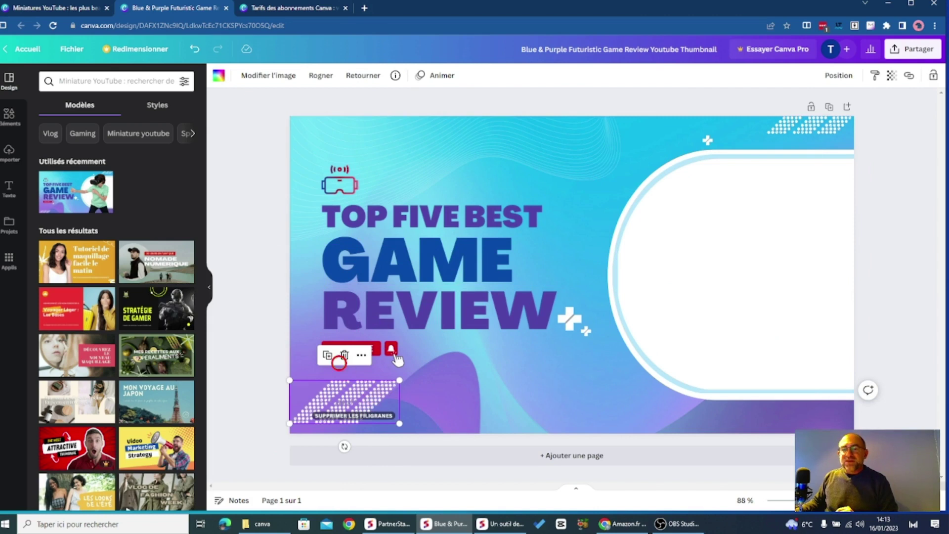
pyautogui.click(345, 355)
pyautogui.click(672, 396)
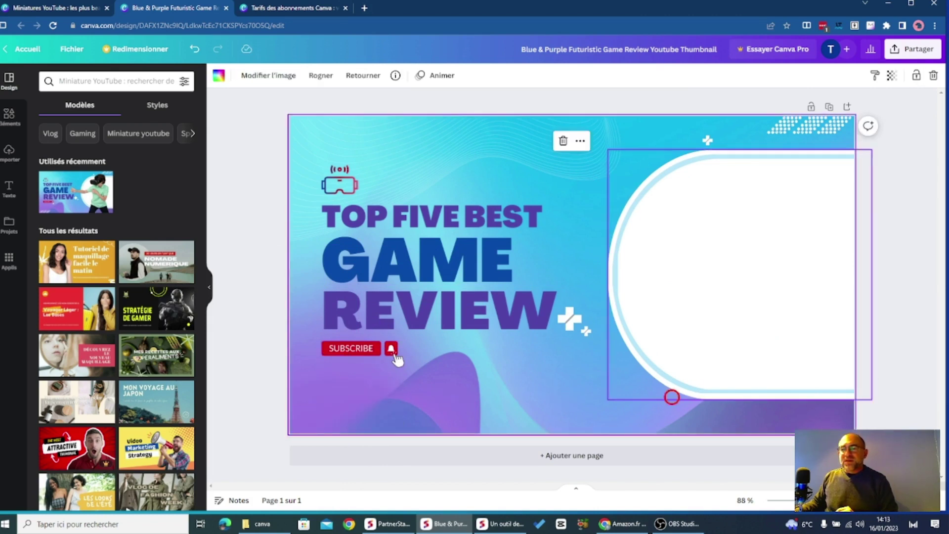
# Step: Select the white rounded frame, and delete the VR headset icon above the TOP FIVE BEST headline
pyautogui.click(720, 329)
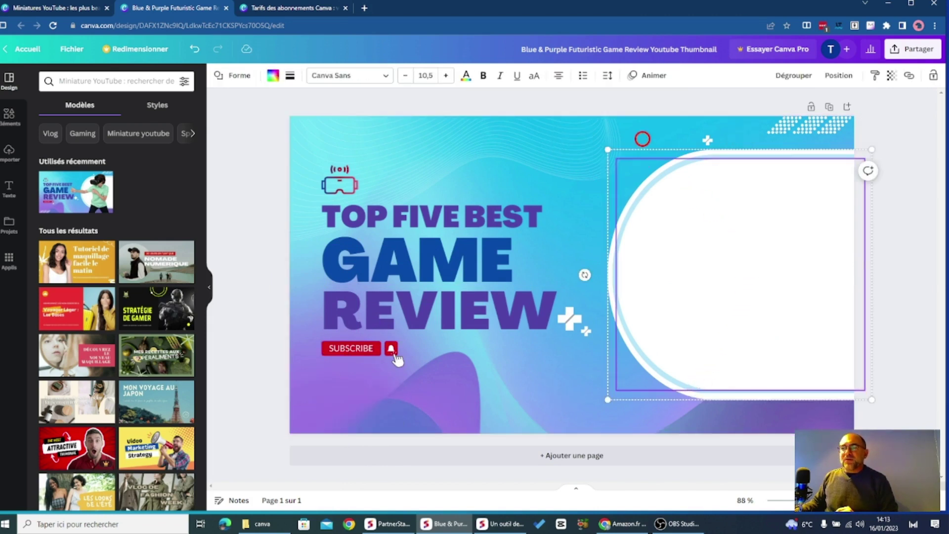
pyautogui.click(642, 143)
pyautogui.click(685, 250)
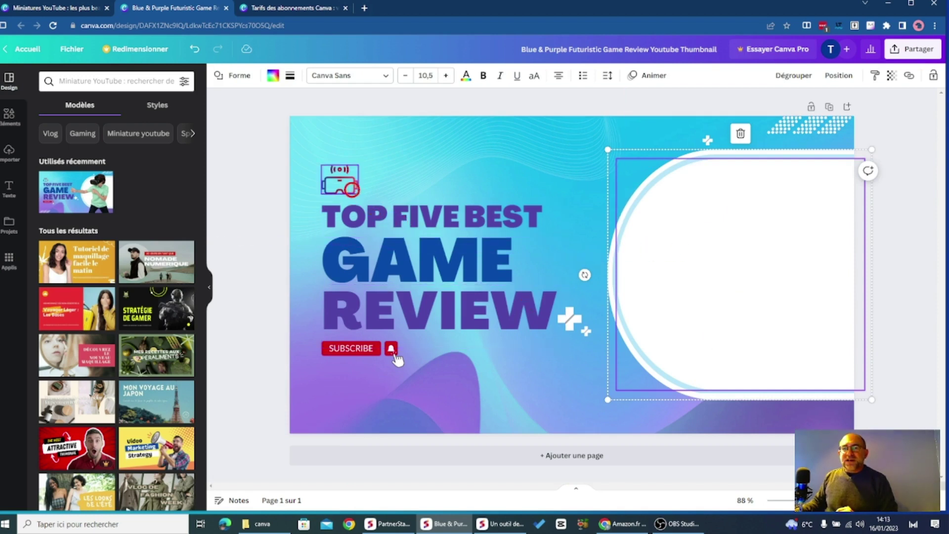
pyautogui.click(350, 186)
pyautogui.press('Delete')
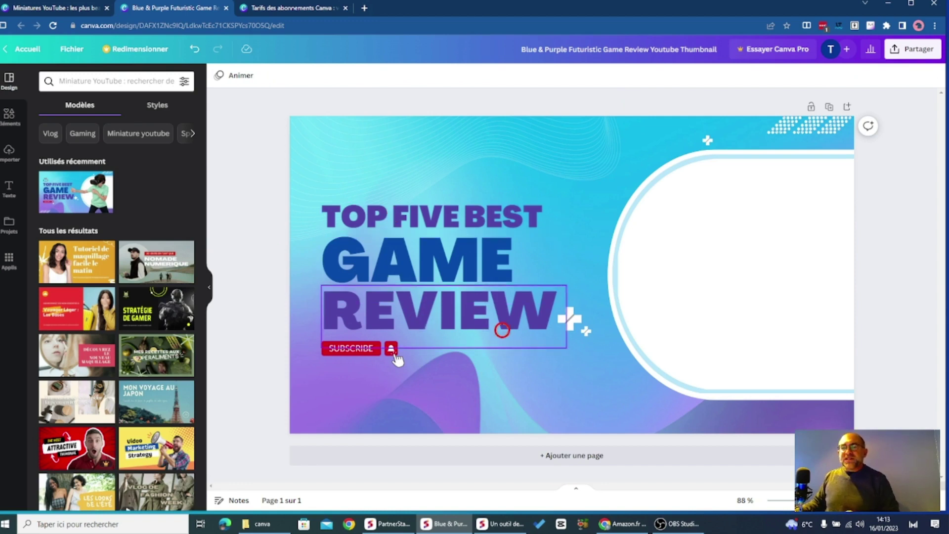
# Step: Select the title texts one by one and open the TOP FIVE BEST headline for editing with all its text selected
pyautogui.click(421, 254)
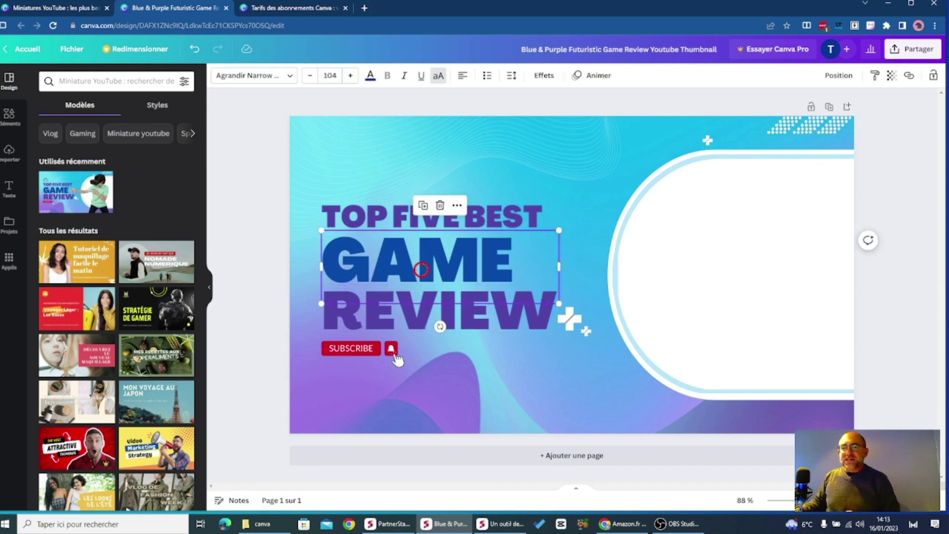
pyautogui.click(435, 307)
pyautogui.click(429, 220)
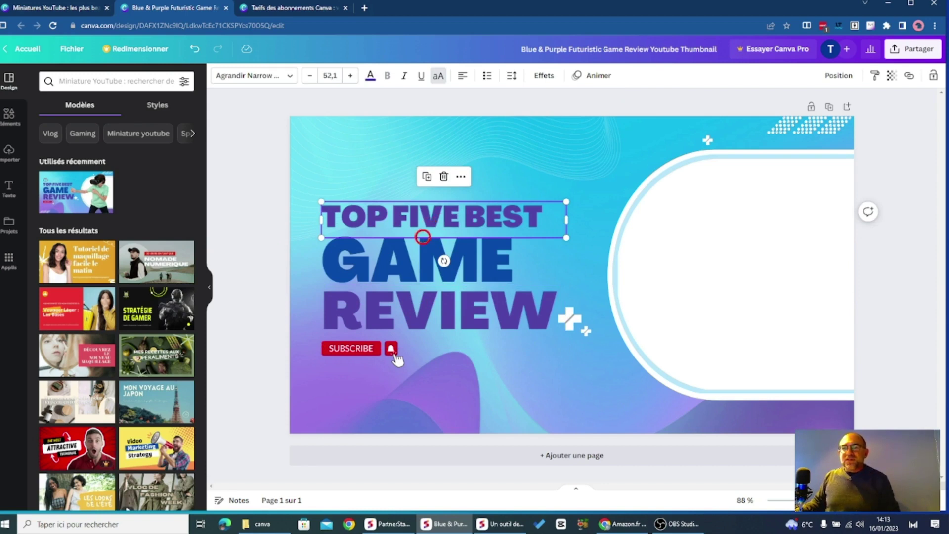
pyautogui.doubleClick(434, 225)
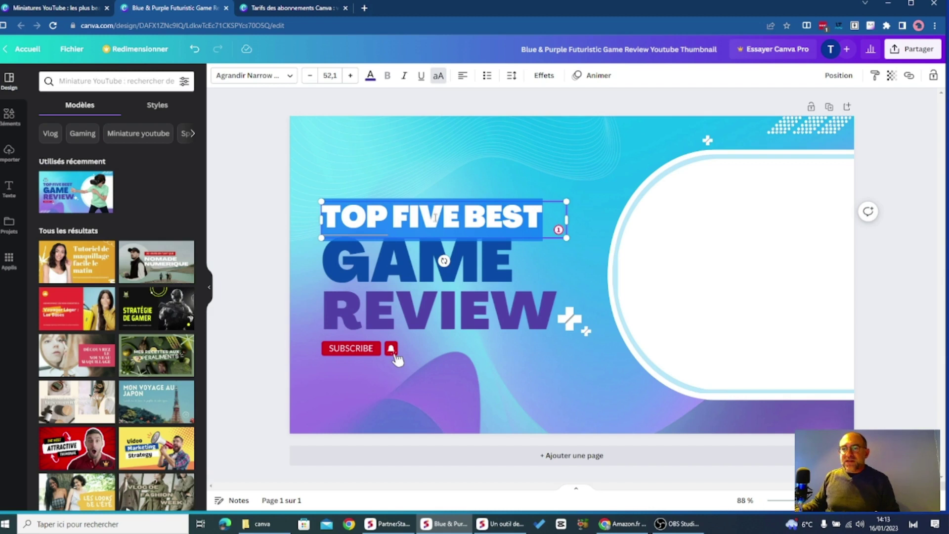
pyautogui.tripleClick(435, 217)
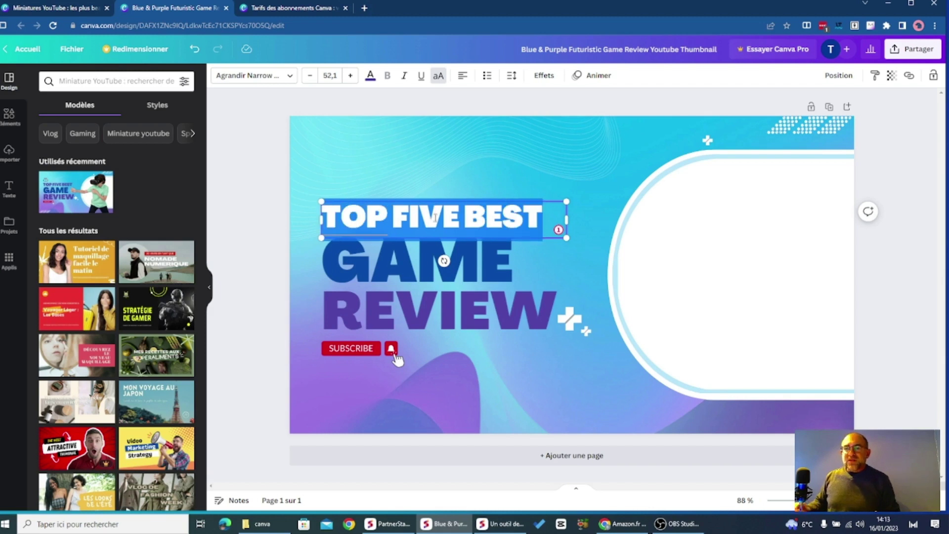
# Step: Delete the dotted pattern in the thumbnail's upper-right corner
pyautogui.click(806, 132)
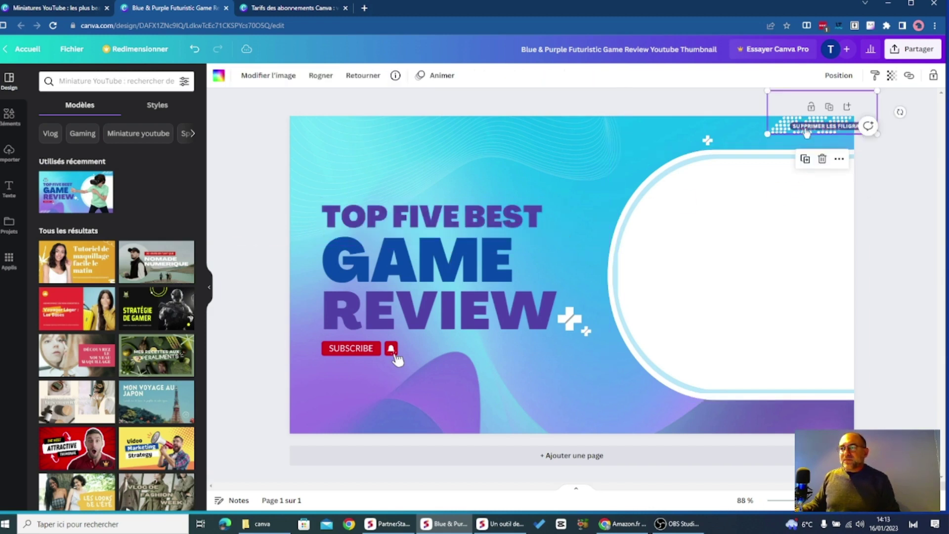
pyautogui.click(822, 159)
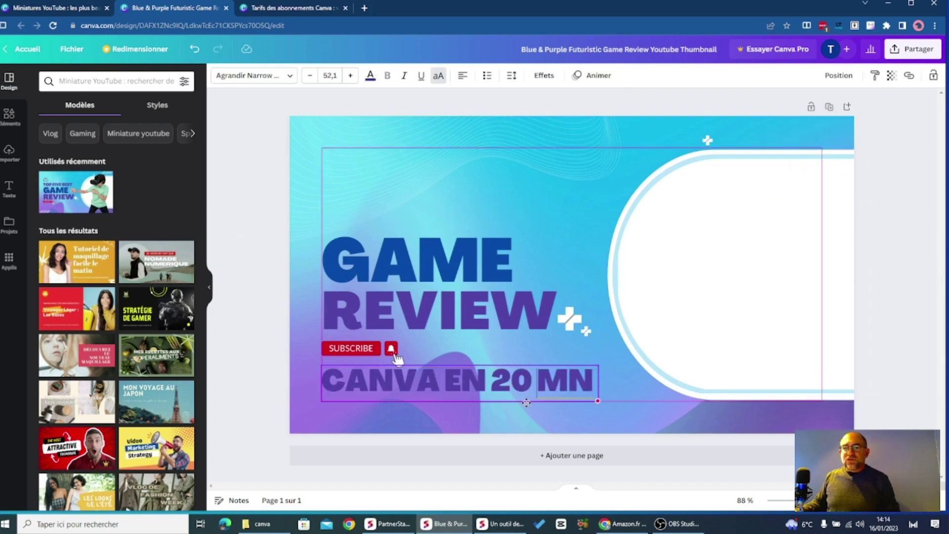
# Step: Replace the TOP FIVE BEST headline with CANVA EN 20 MN and place it below the SUBSCRIBE badge
pyautogui.click(527, 402)
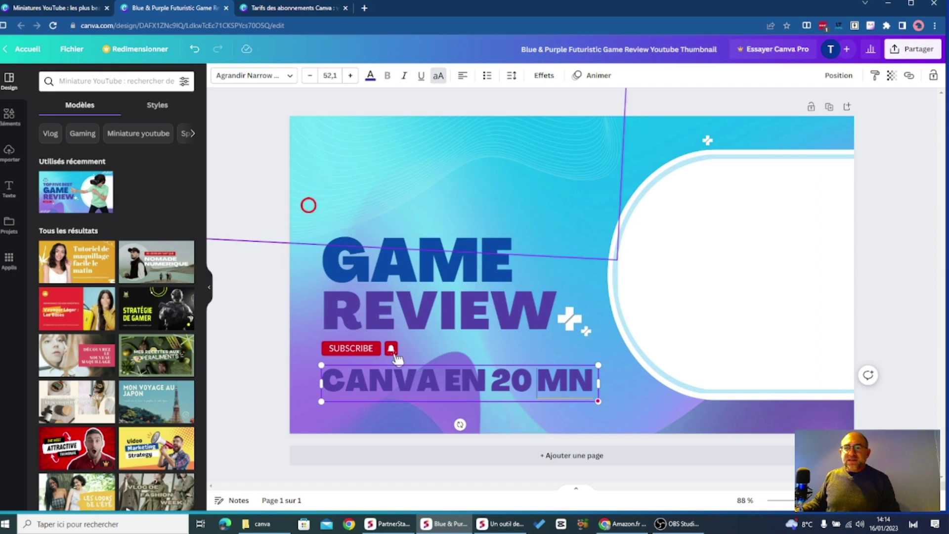
pyautogui.click(435, 184)
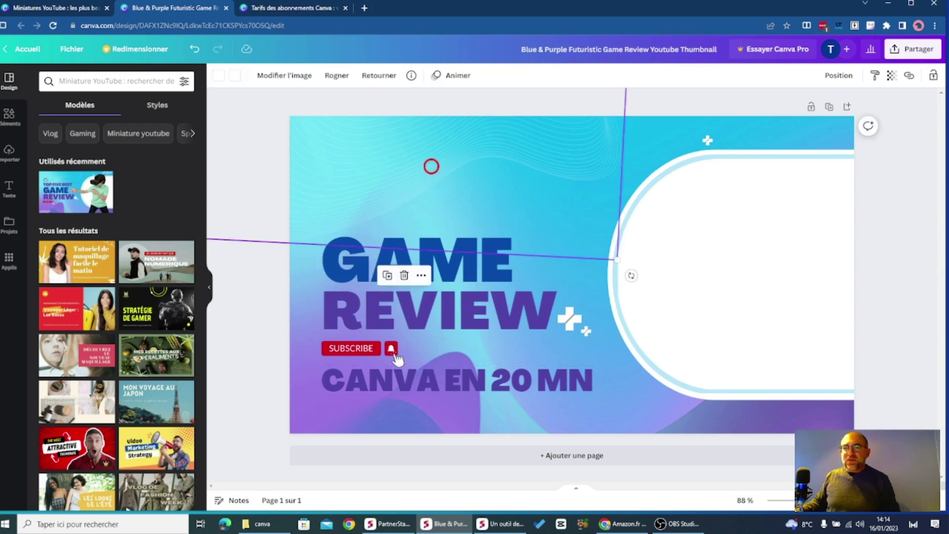
# Step: Move the wavy line pattern slightly to the right across the thumbnail's upper area
pyautogui.moveTo(430, 165); pyautogui.dragTo(464, 172)
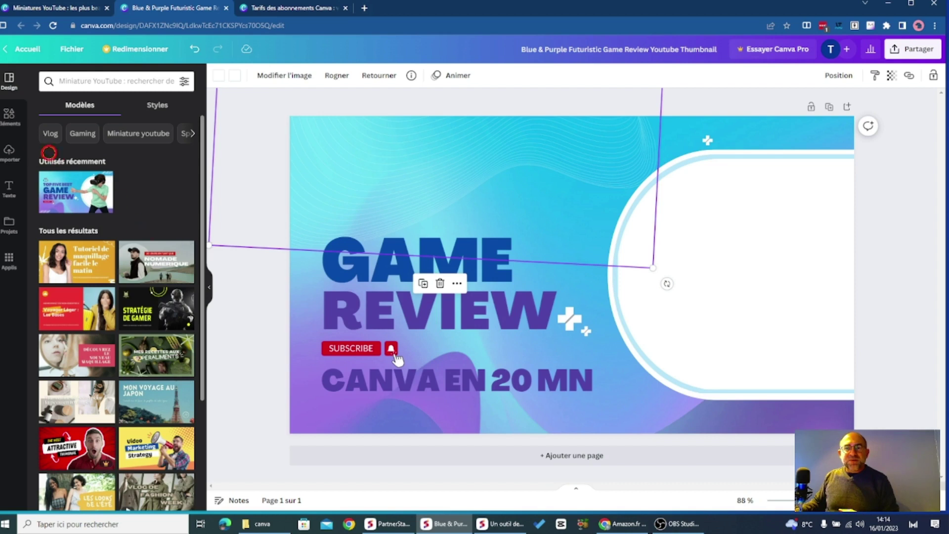
# Step: Look through the available design styles, including colour palettes, font combinations and image palettes
pyautogui.click(157, 109)
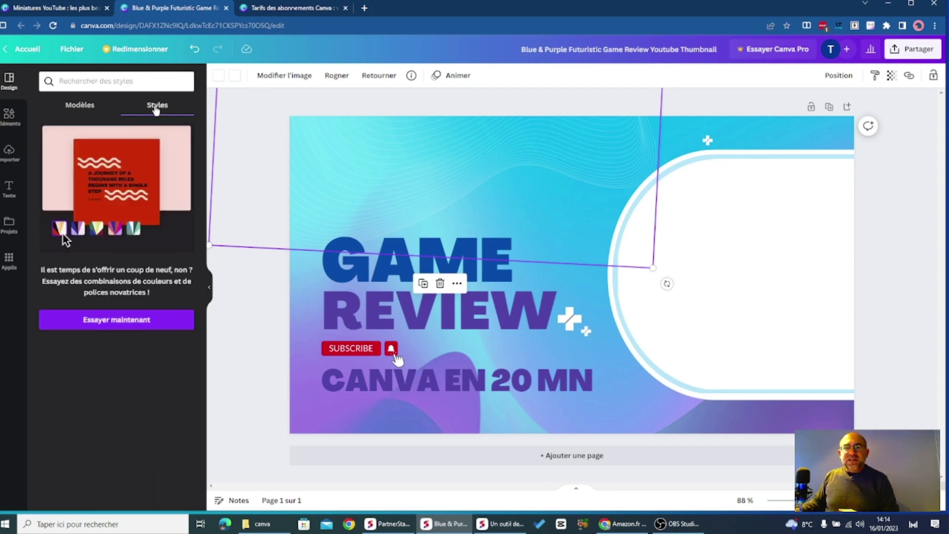
pyautogui.click(100, 321)
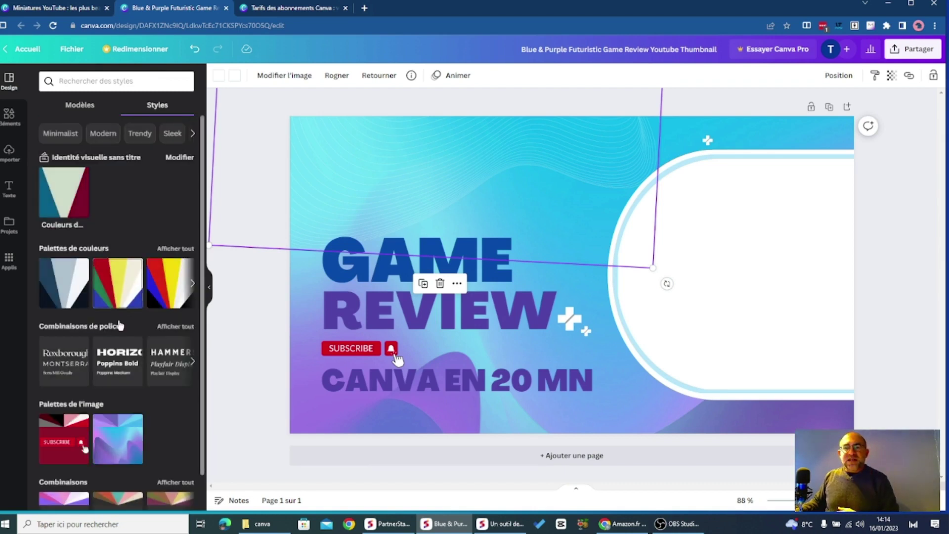
pyautogui.scroll(-1, 119, 336)
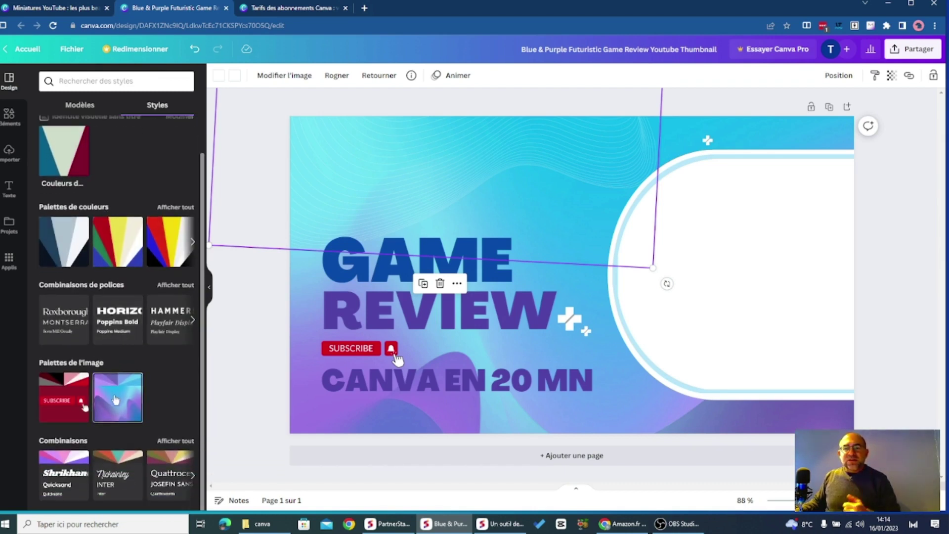
pyautogui.click(162, 452)
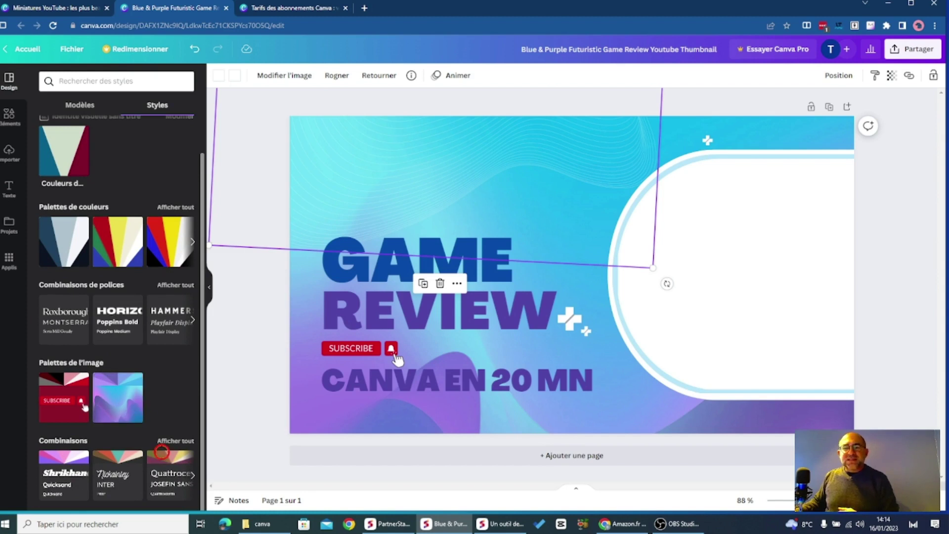
pyautogui.scroll(1, 168, 422)
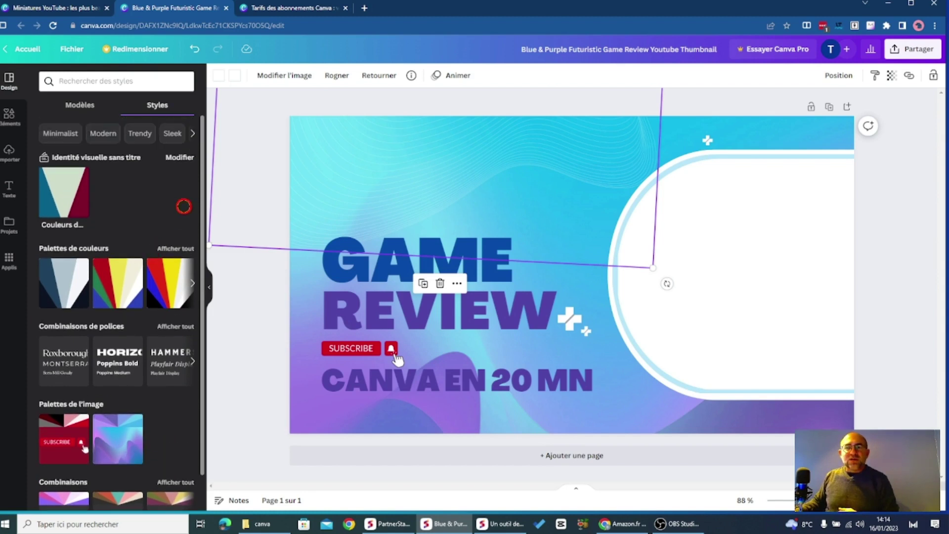
pyautogui.click(151, 155)
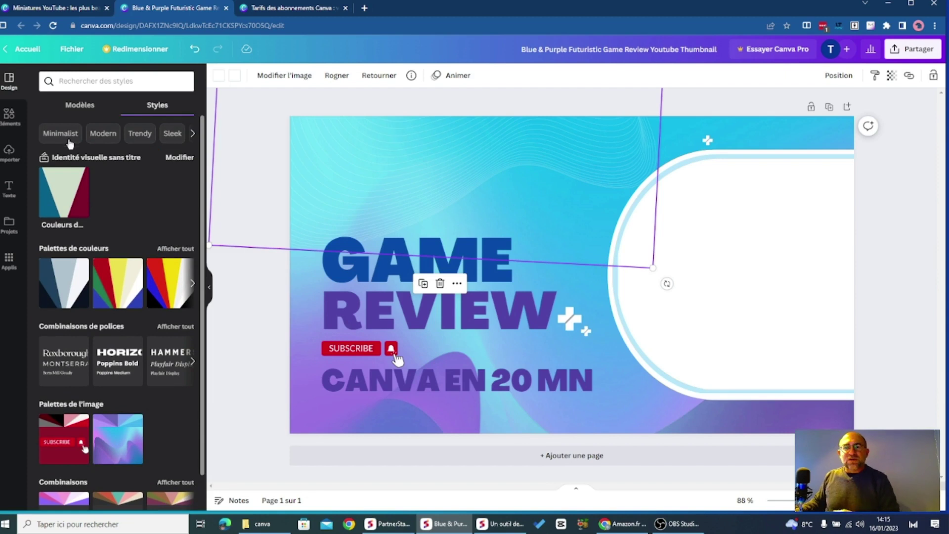
# Step: Look through the elements library, from shapes, stickers and photos to tables, frames, grids and collections
pyautogui.click(8, 117)
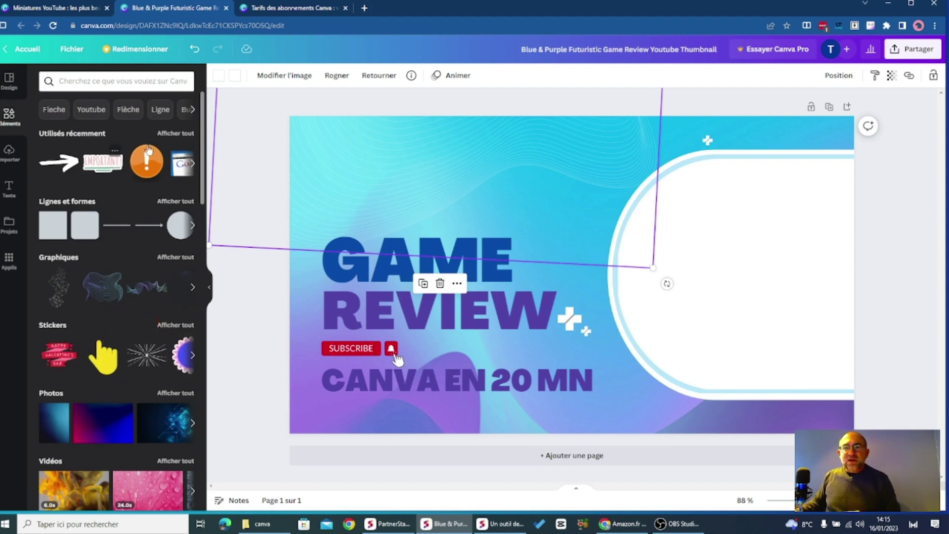
pyautogui.scroll(-5, 104, 218)
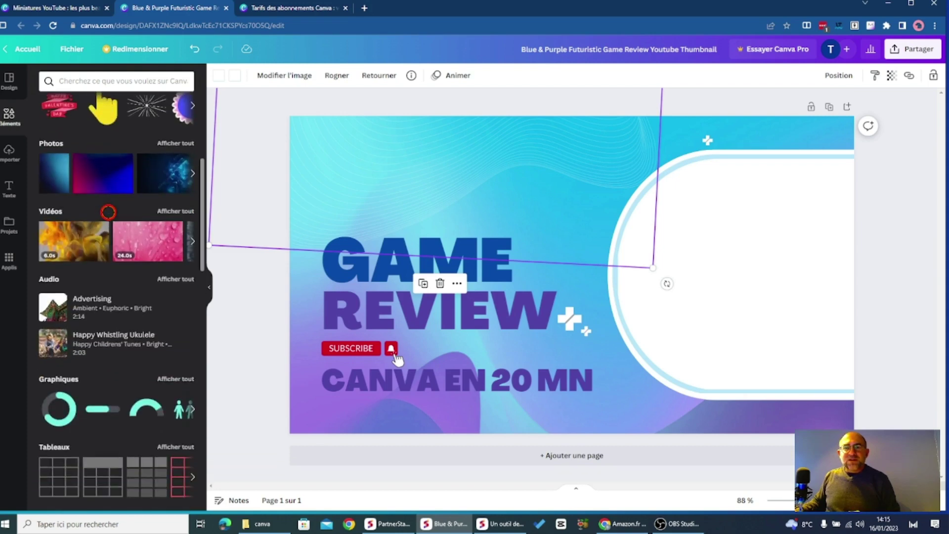
pyautogui.scroll(-5, 108, 212)
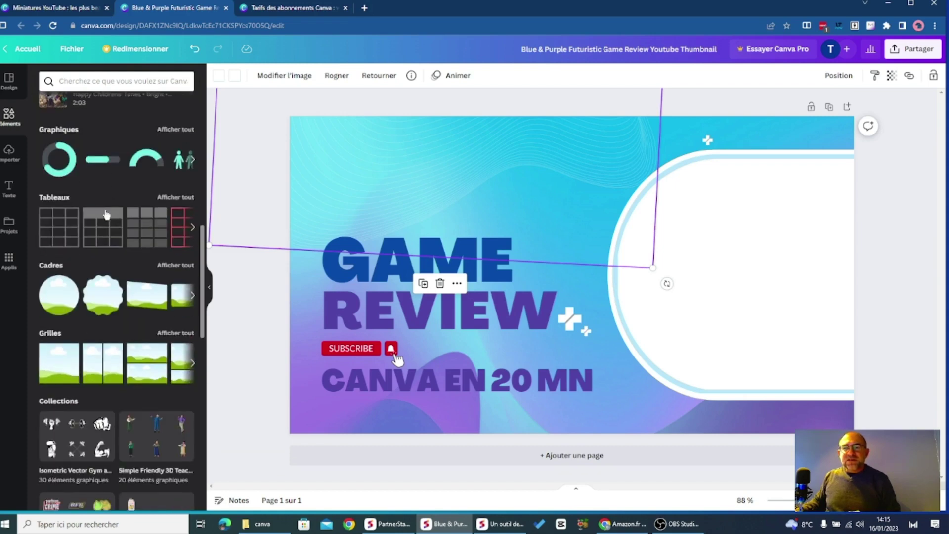
pyautogui.scroll(-8, 106, 214)
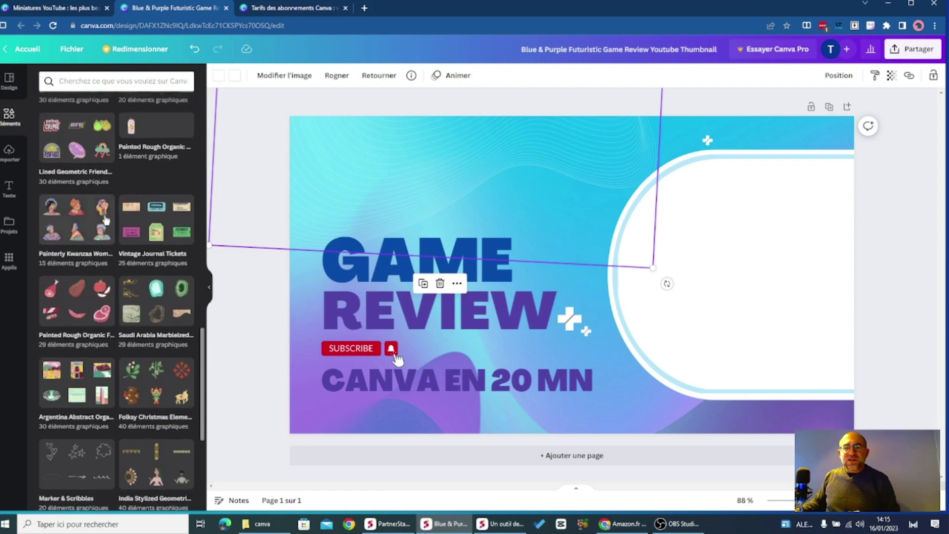
pyautogui.scroll(20, 105, 220)
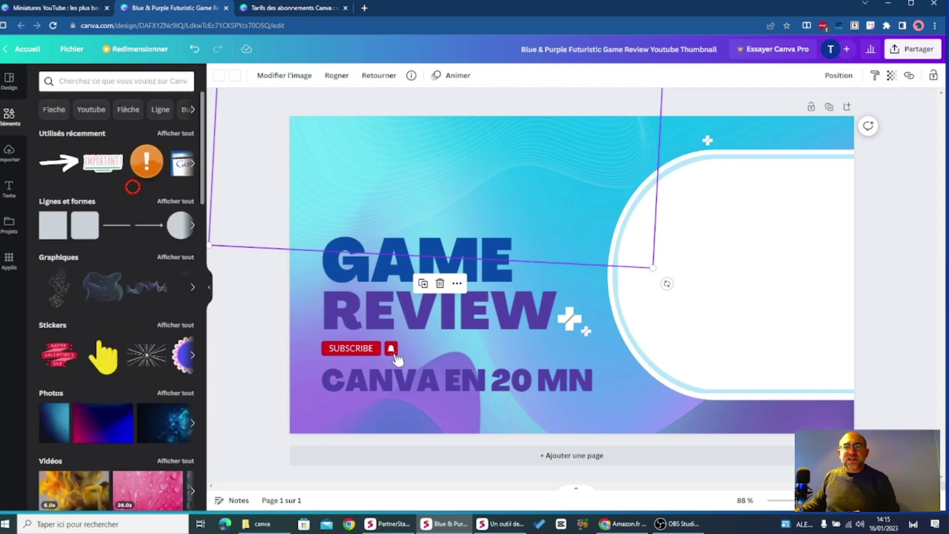
# Step: Show the elements for the Youtube suggestion and leaf through its photo results
pyautogui.click(92, 109)
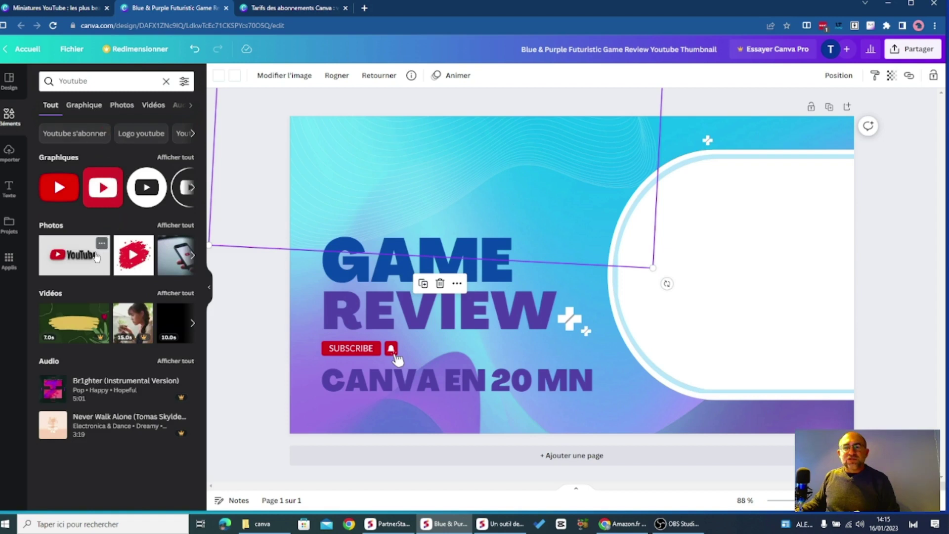
pyautogui.click(191, 256)
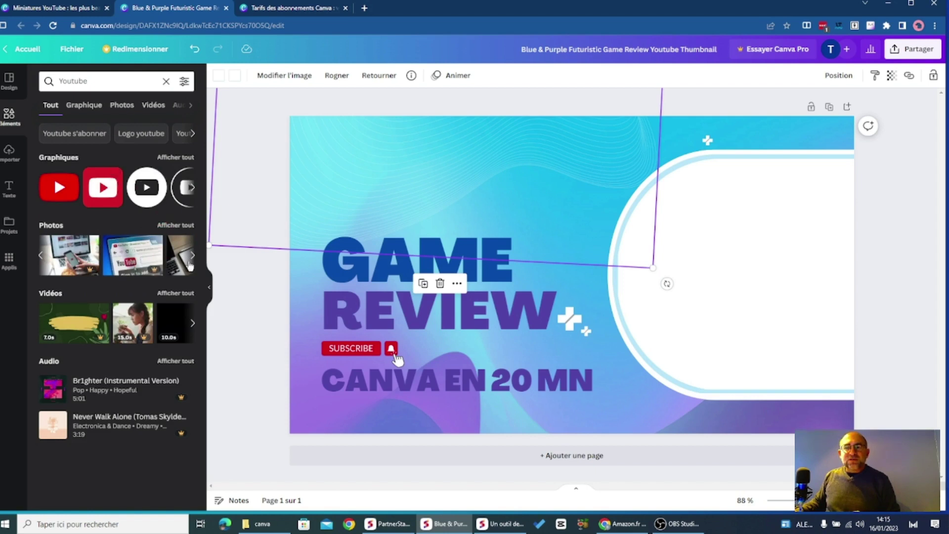
pyautogui.click(192, 257)
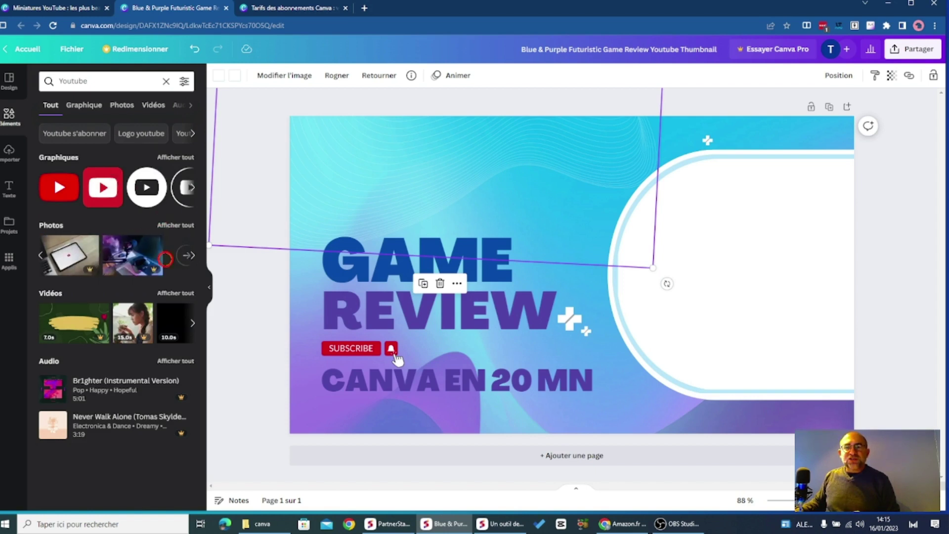
pyautogui.click(41, 256)
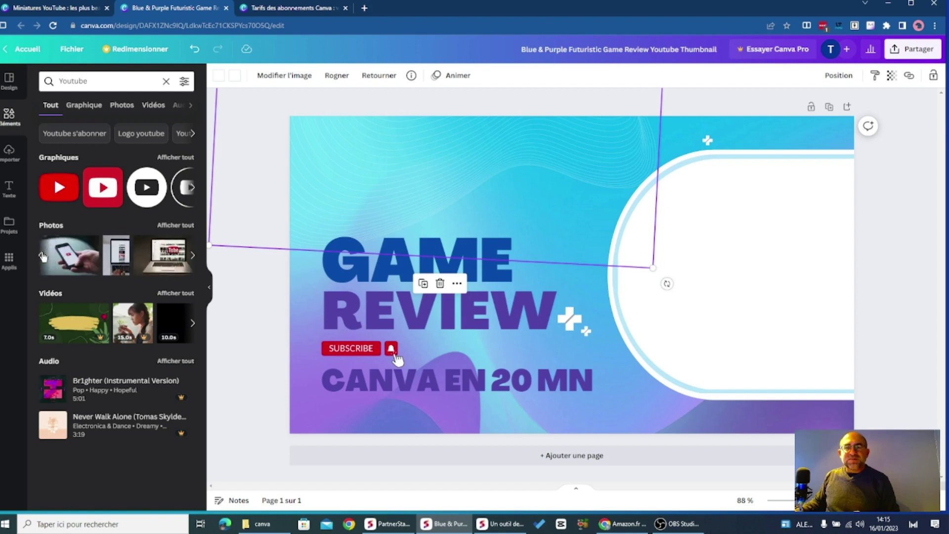
# Step: Insert the uploaded silver ring logo with the red T and shrink it into the thumbnail's lower-right corner
pyautogui.click(10, 151)
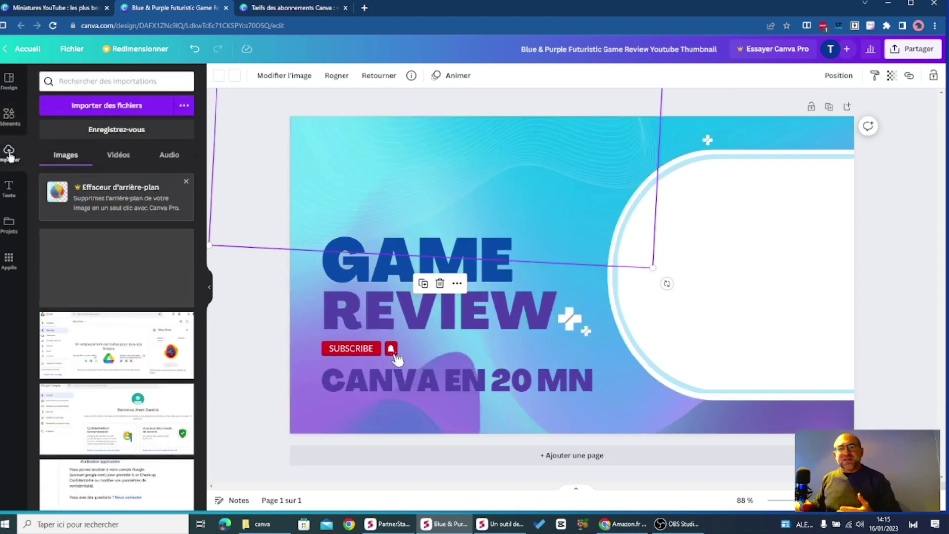
pyautogui.scroll(-10, 100, 284)
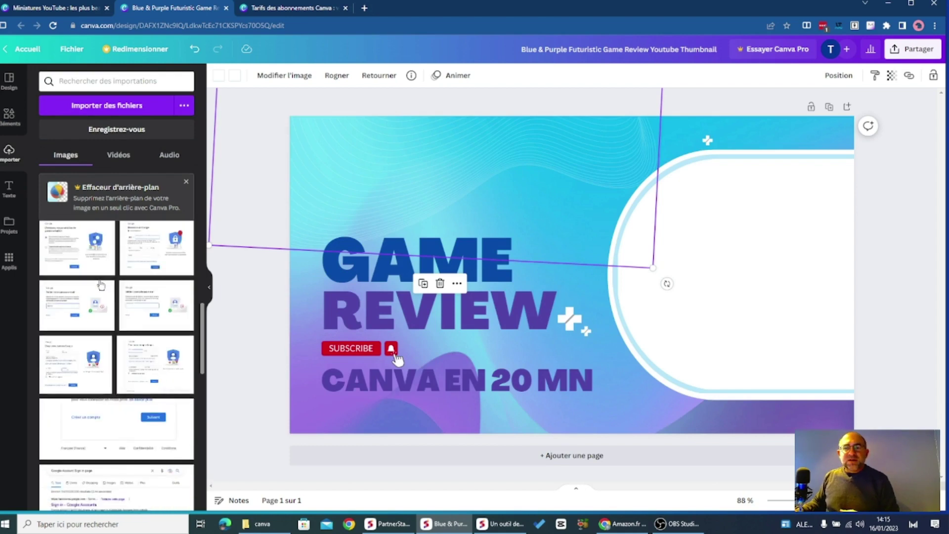
pyautogui.scroll(-10, 100, 284)
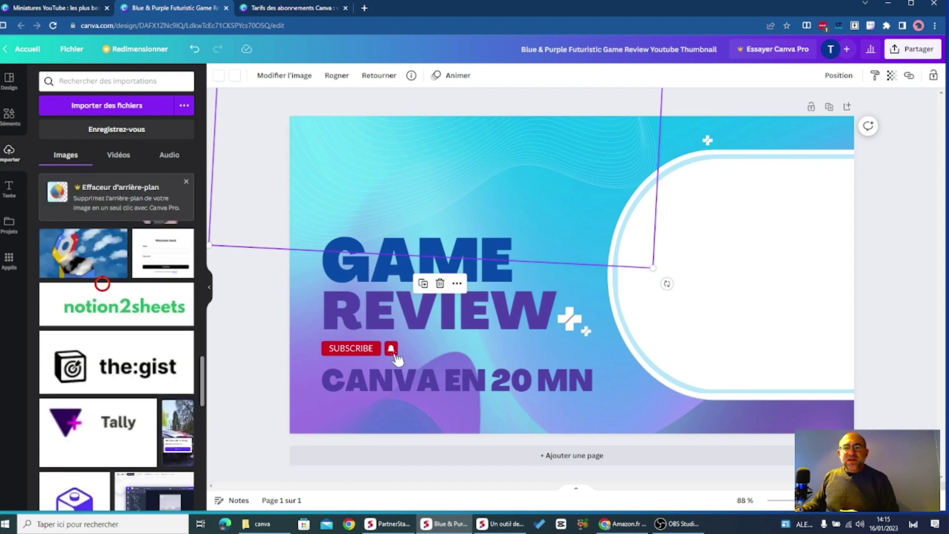
pyautogui.scroll(-15, 101, 283)
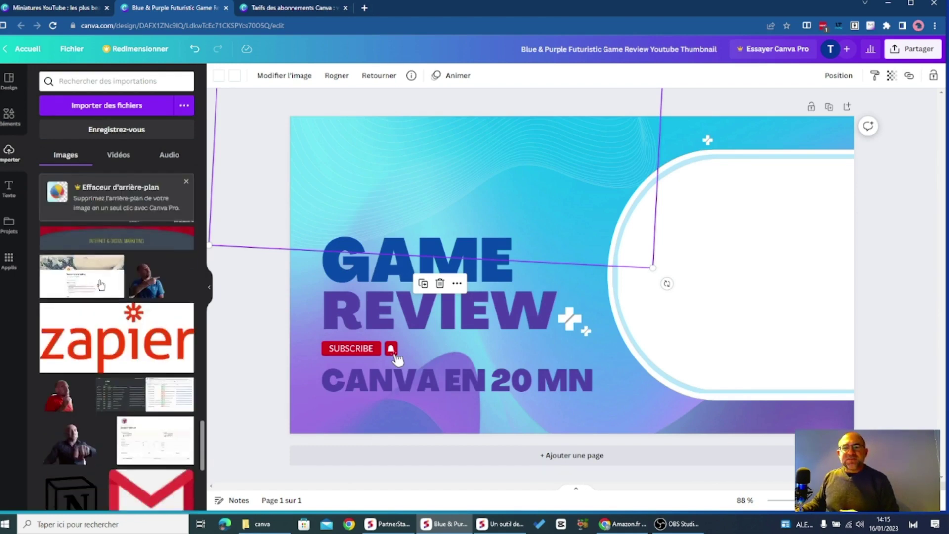
pyautogui.scroll(-10, 100, 284)
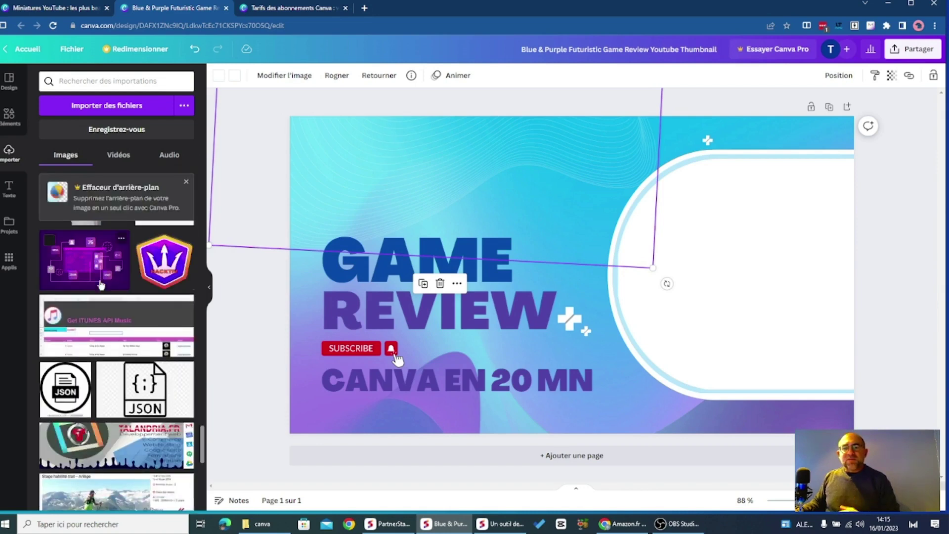
pyautogui.scroll(-15, 100, 283)
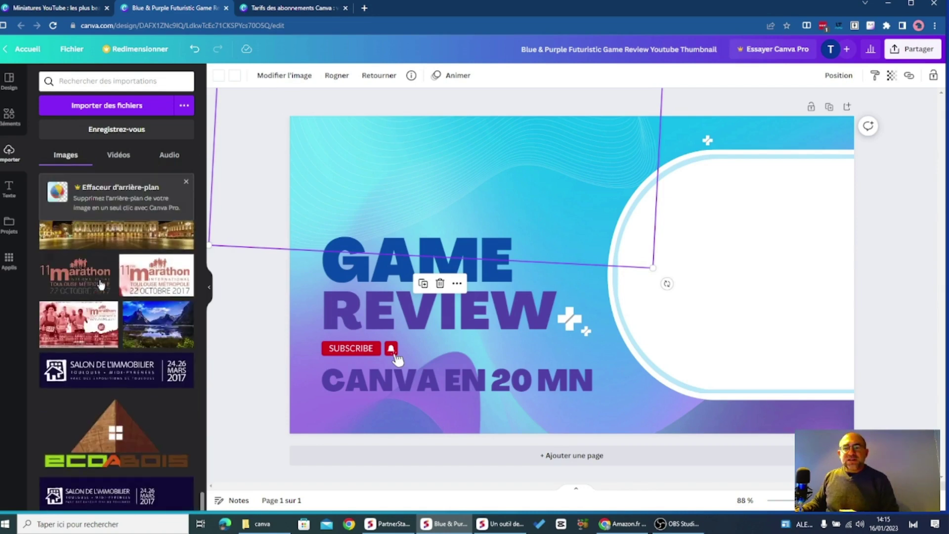
pyautogui.scroll(-15, 101, 285)
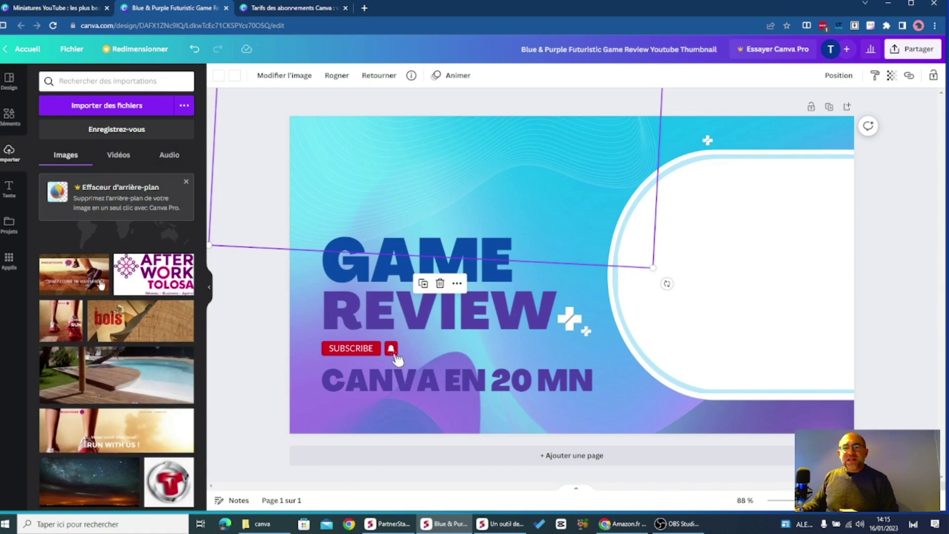
pyautogui.scroll(-15, 100, 286)
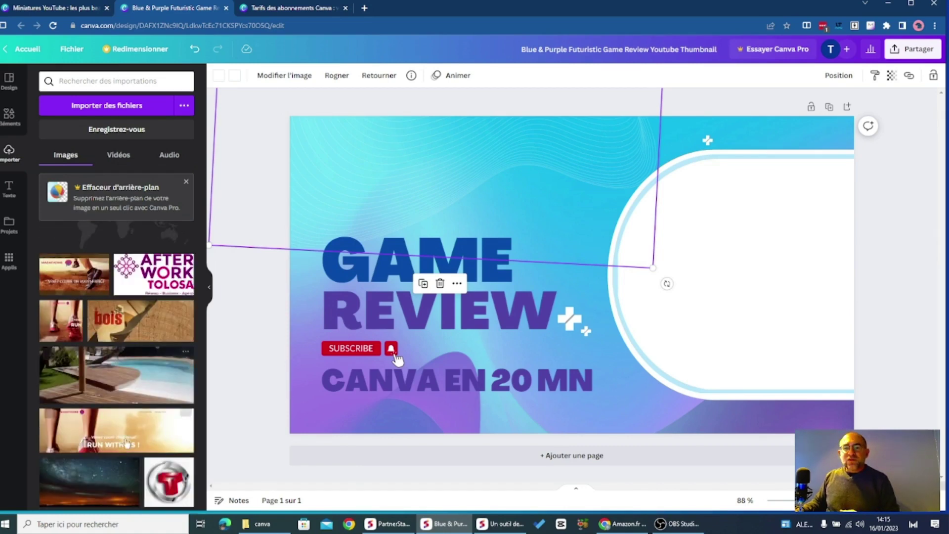
pyautogui.click(171, 482)
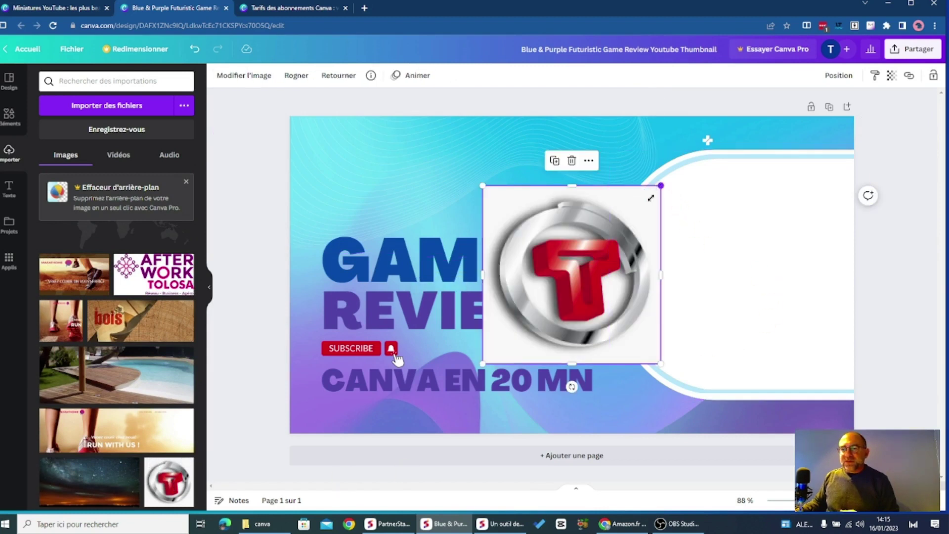
pyautogui.moveTo(661, 185); pyautogui.dragTo(834, 416)
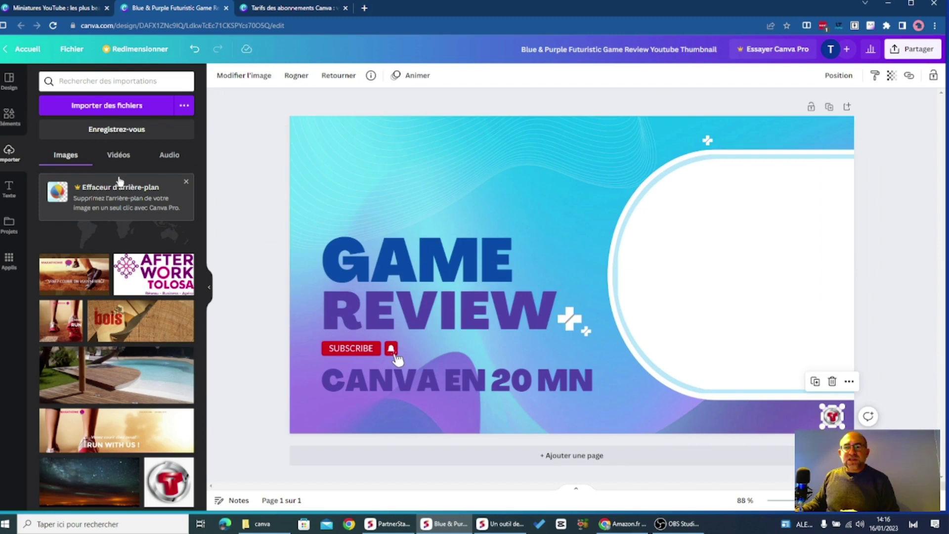
# Step: Insert the uploaded cut-out photo of the man pointing up with both hands and align it to the thumbnail's bottom edge, overlapping the white frame
pyautogui.scroll(-20, 112, 236)
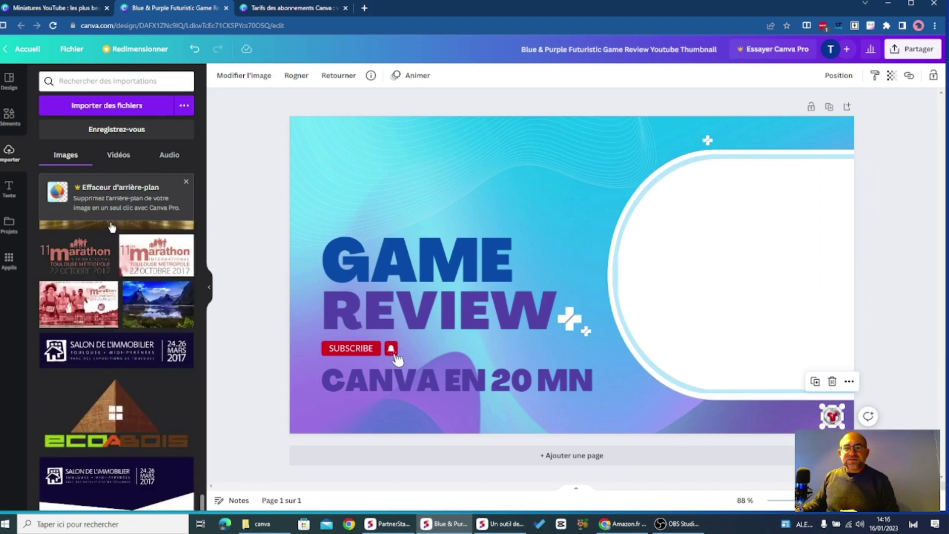
pyautogui.scroll(10, 112, 227)
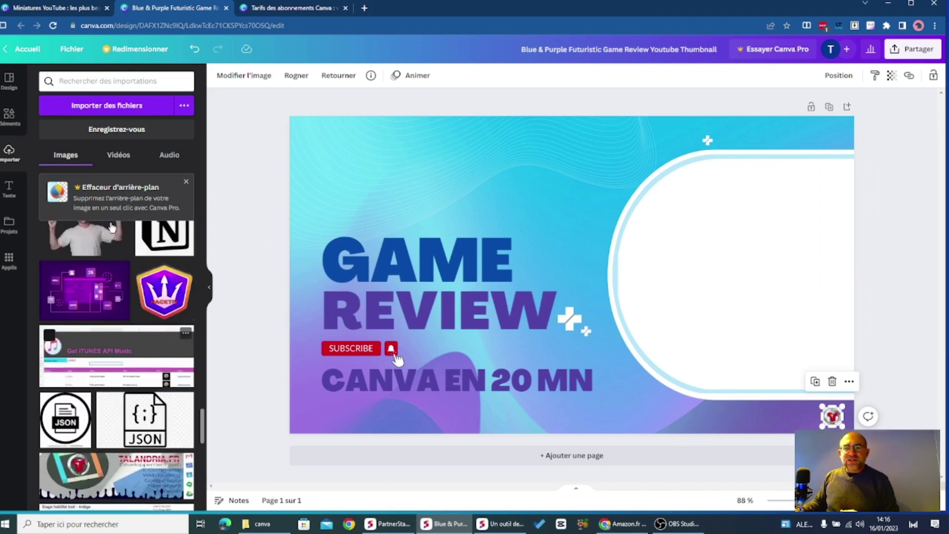
pyautogui.scroll(-2, 112, 227)
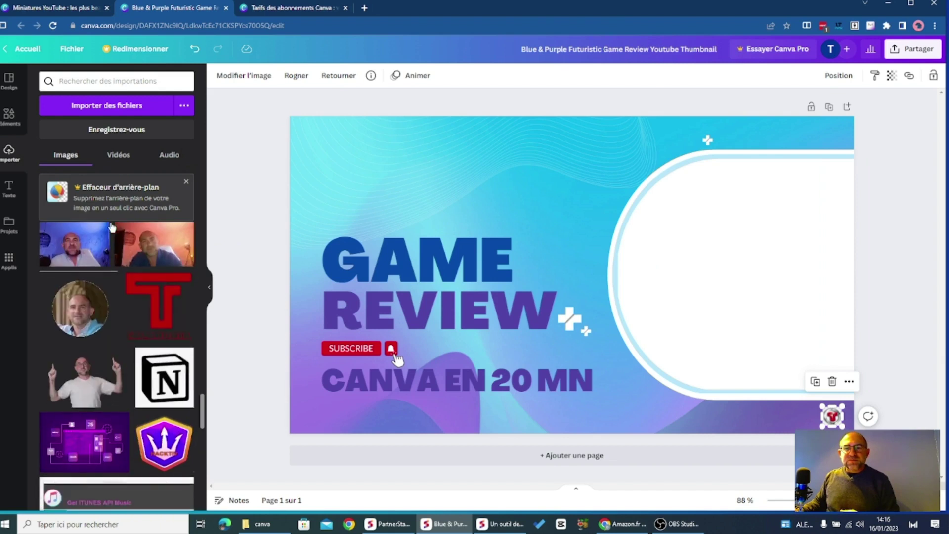
pyautogui.click(77, 380)
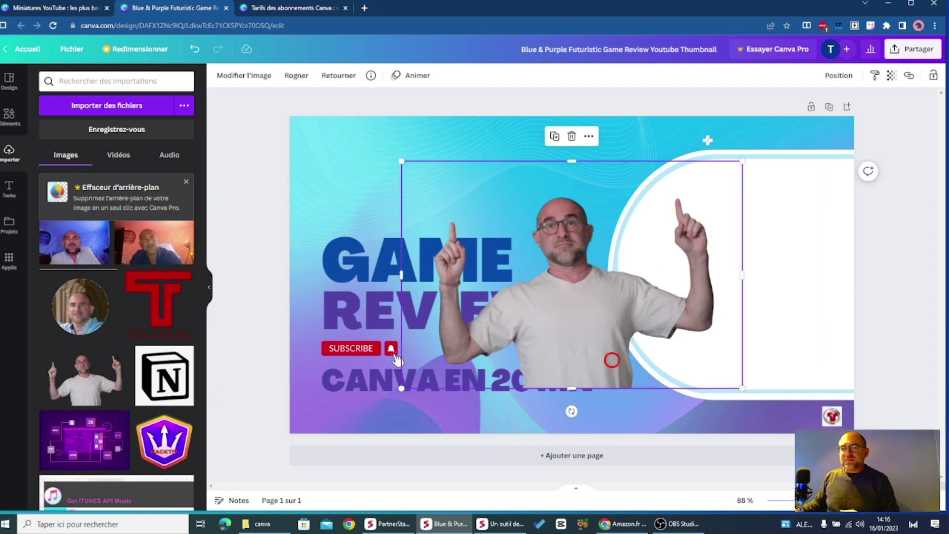
pyautogui.moveTo(613, 346); pyautogui.dragTo(573, 376)
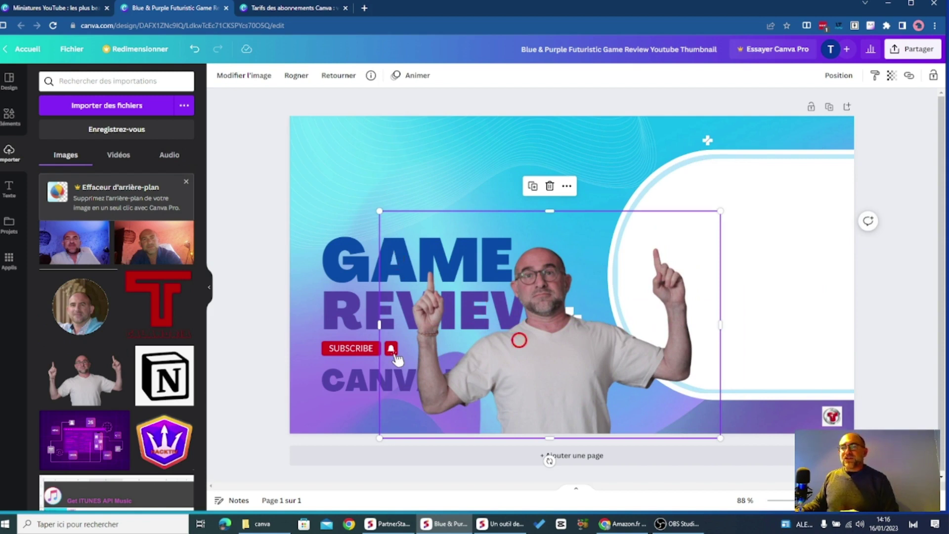
pyautogui.moveTo(517, 335); pyautogui.dragTo(633, 328)
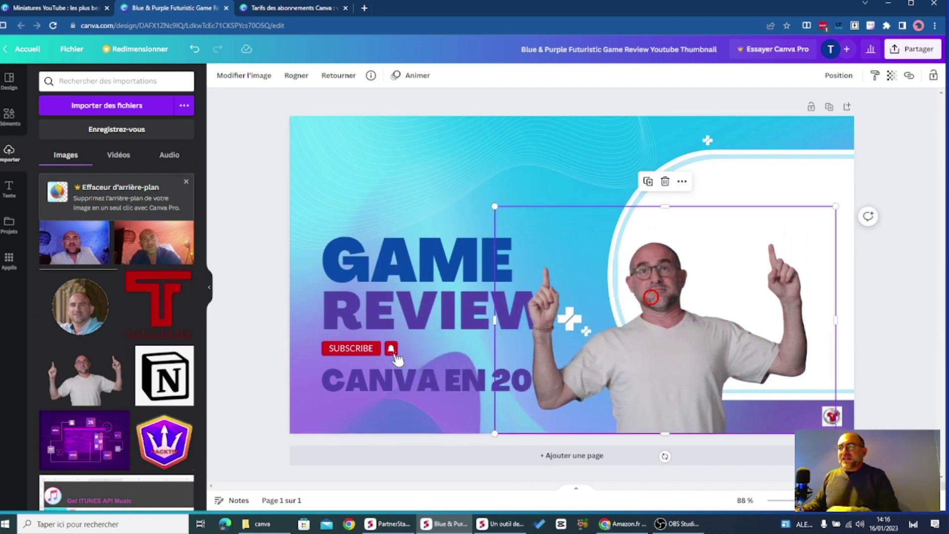
# Step: Adjust the man's photo to brightness -4, contrast 31 and saturation 61
pyautogui.click(238, 79)
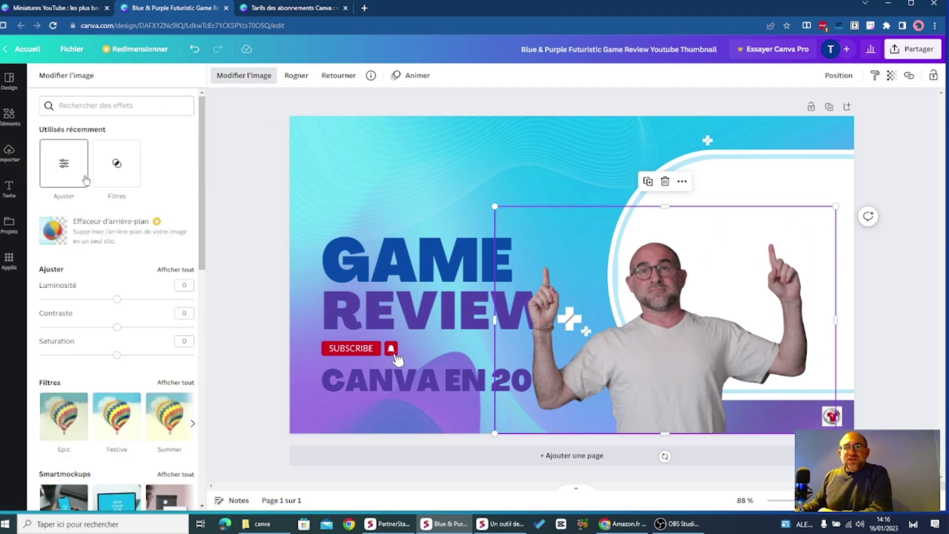
pyautogui.scroll(-3, 86, 178)
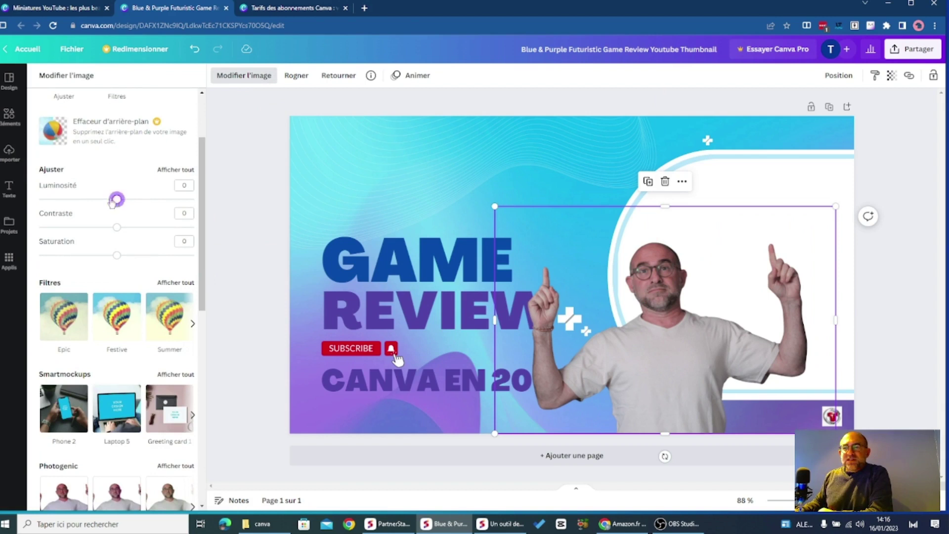
pyautogui.moveTo(113, 203); pyautogui.dragTo(166, 260)
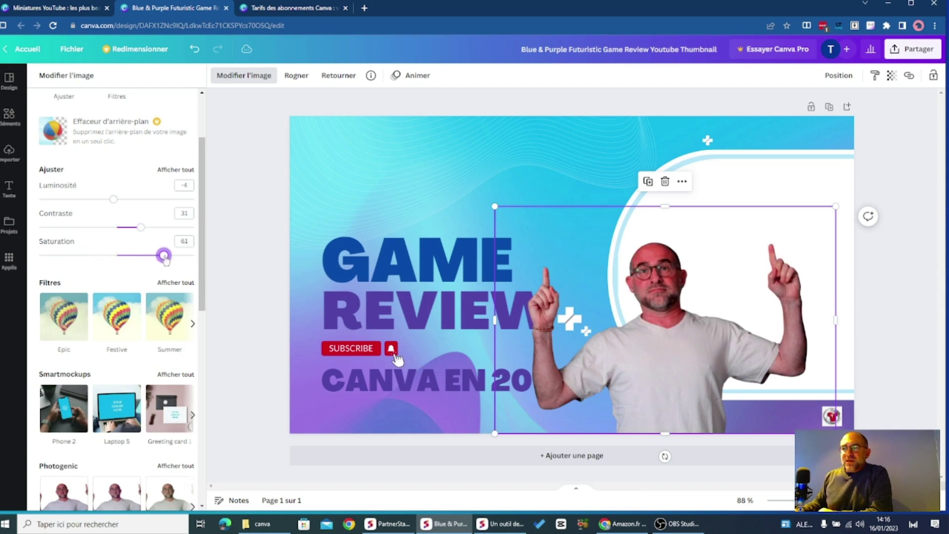
# Step: Look through the photo's editing options, leafing through the filters, Smartmockups, Photogenic looks and further effects such as Duotone and Pixelate
pyautogui.scroll(-5, 158, 267)
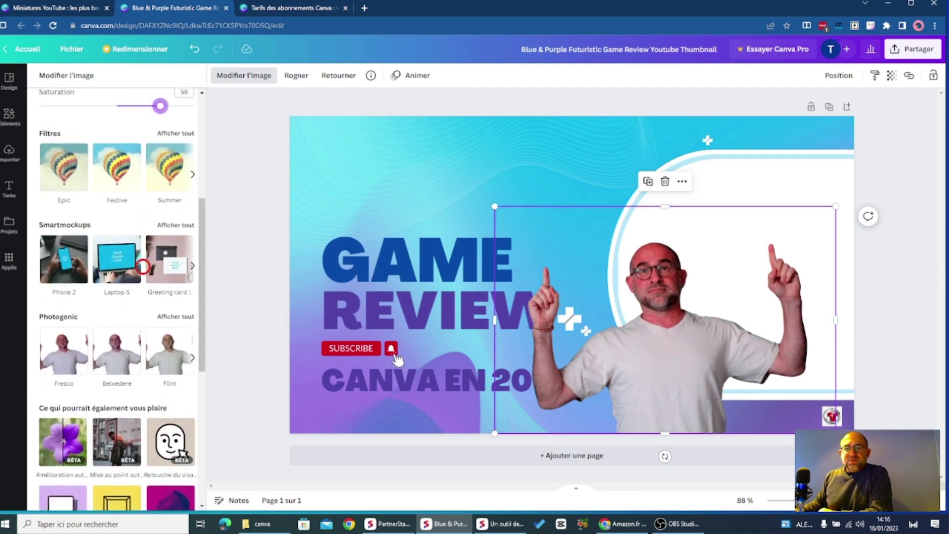
pyautogui.scroll(-1, 142, 268)
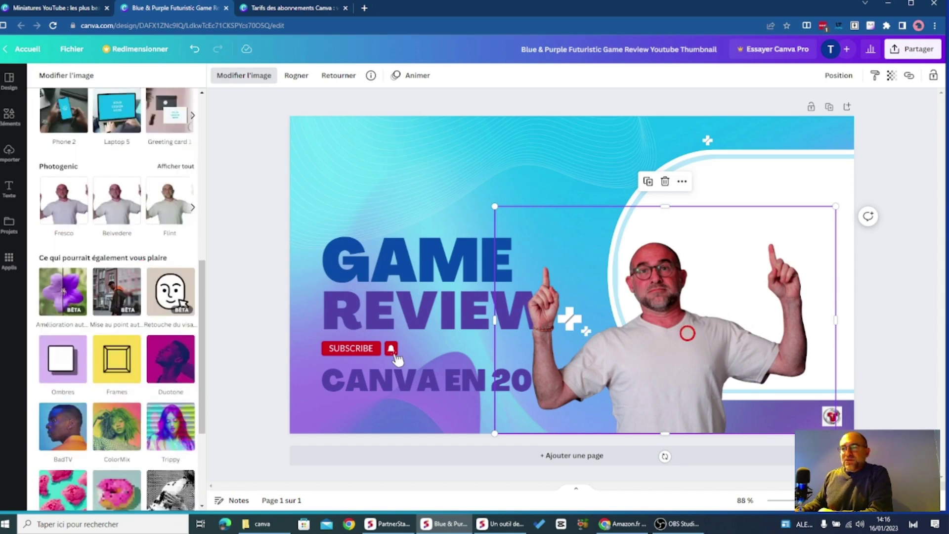
pyautogui.scroll(10, 89, 198)
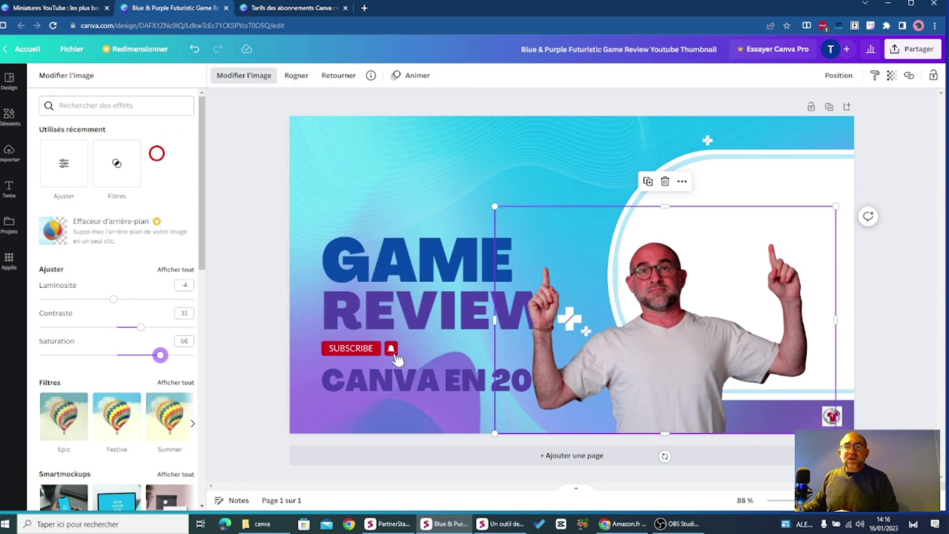
pyautogui.scroll(-5, 143, 168)
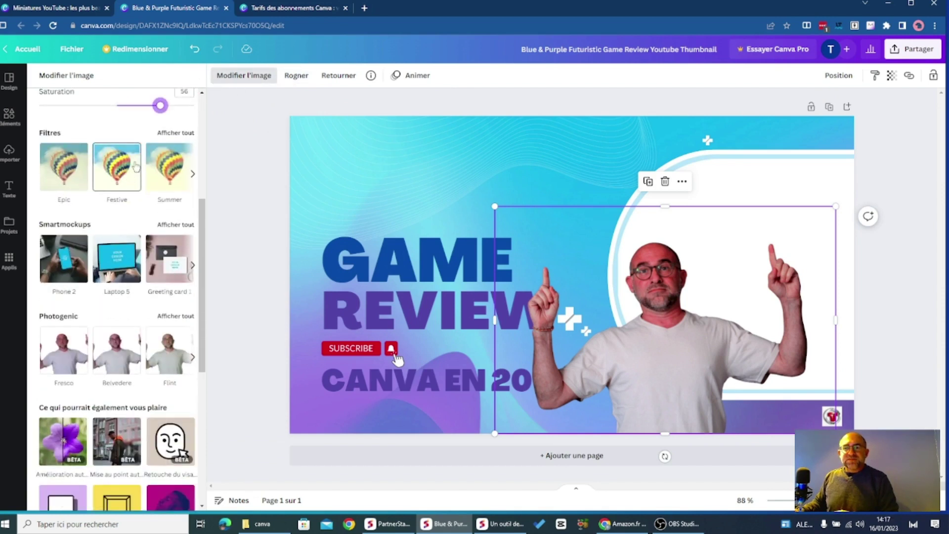
pyautogui.click(194, 174)
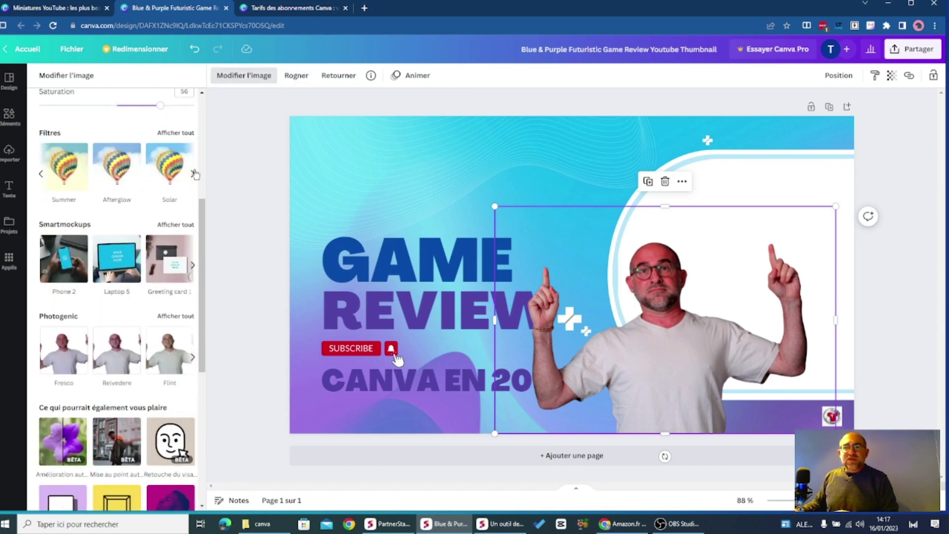
pyautogui.scroll(-2, 188, 174)
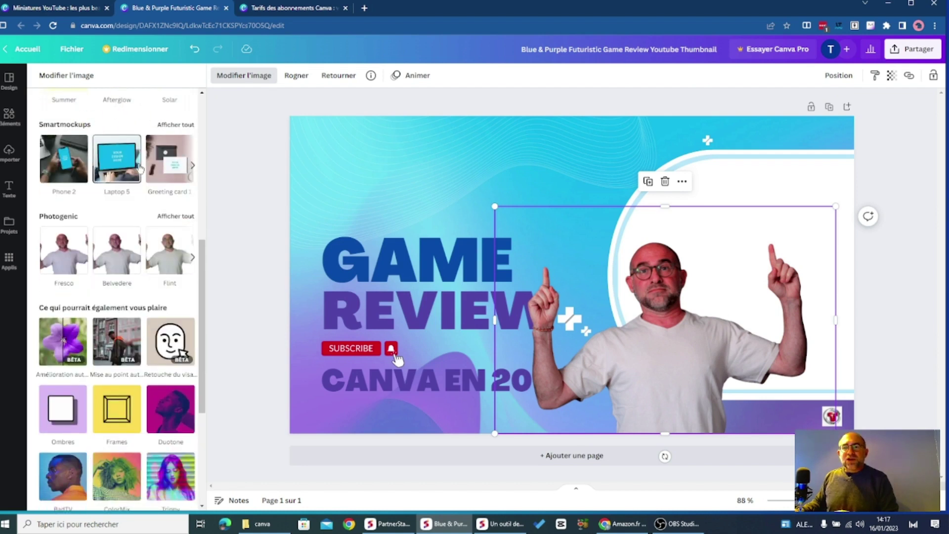
pyautogui.click(193, 165)
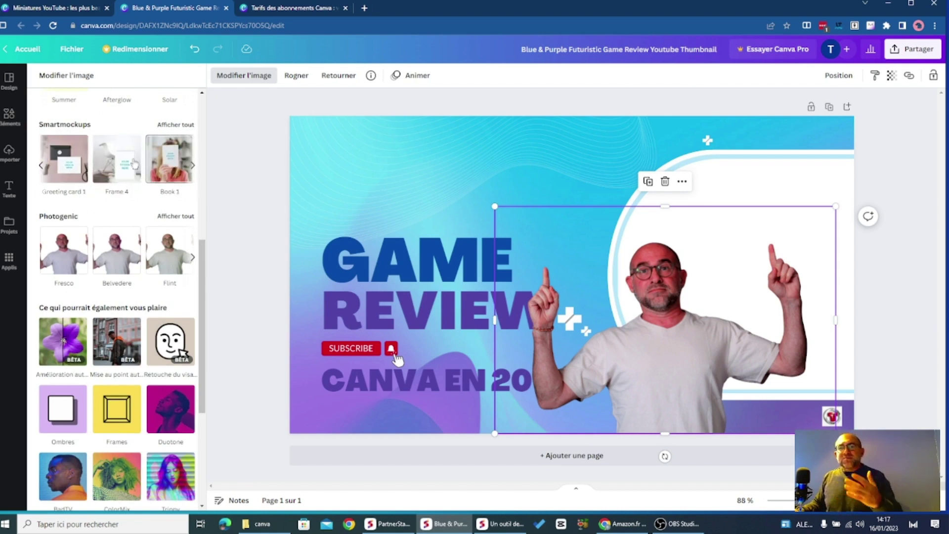
pyautogui.click(193, 165)
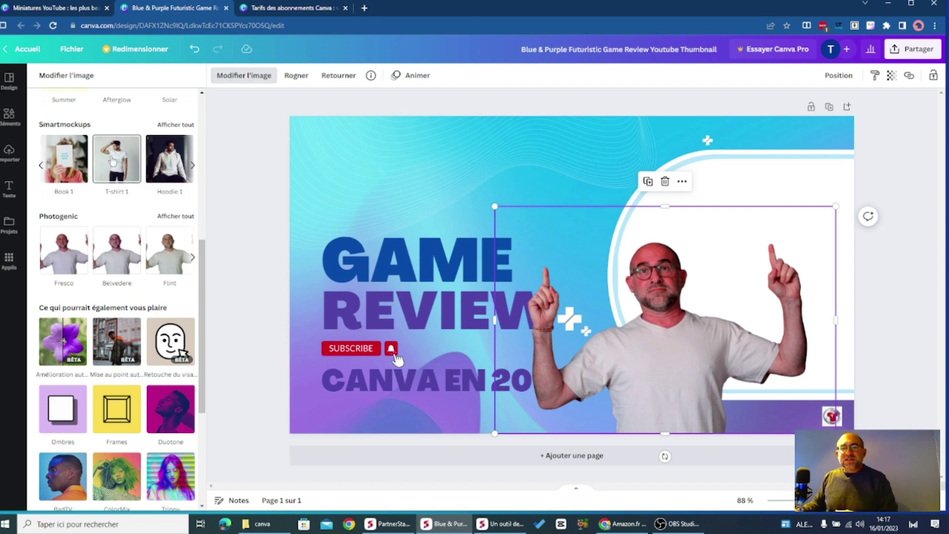
pyautogui.scroll(-4, 113, 163)
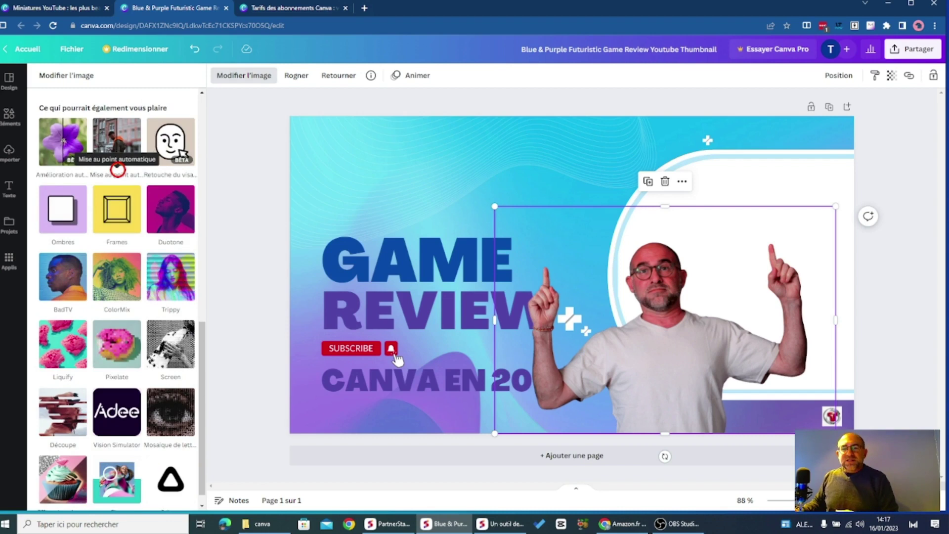
pyautogui.scroll(-1, 161, 270)
pyautogui.scroll(10, 161, 270)
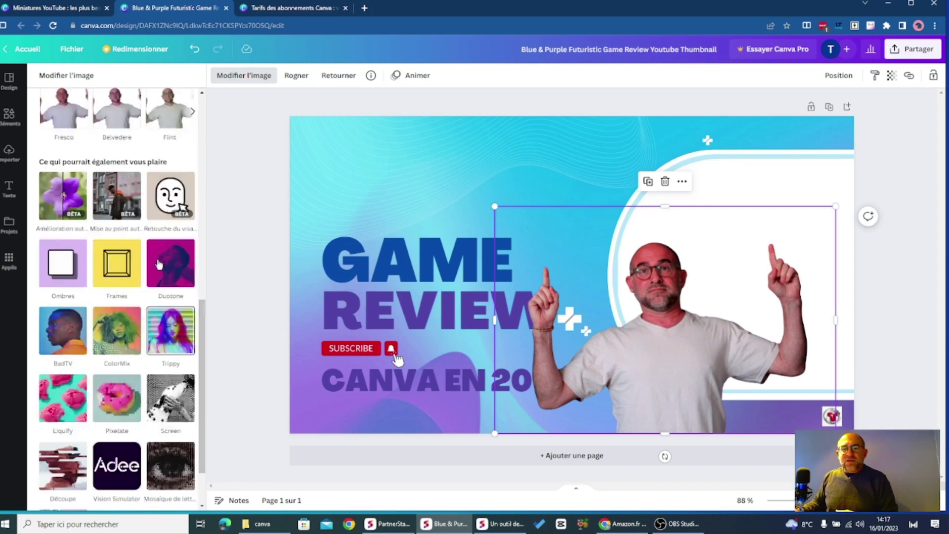
pyautogui.click(160, 263)
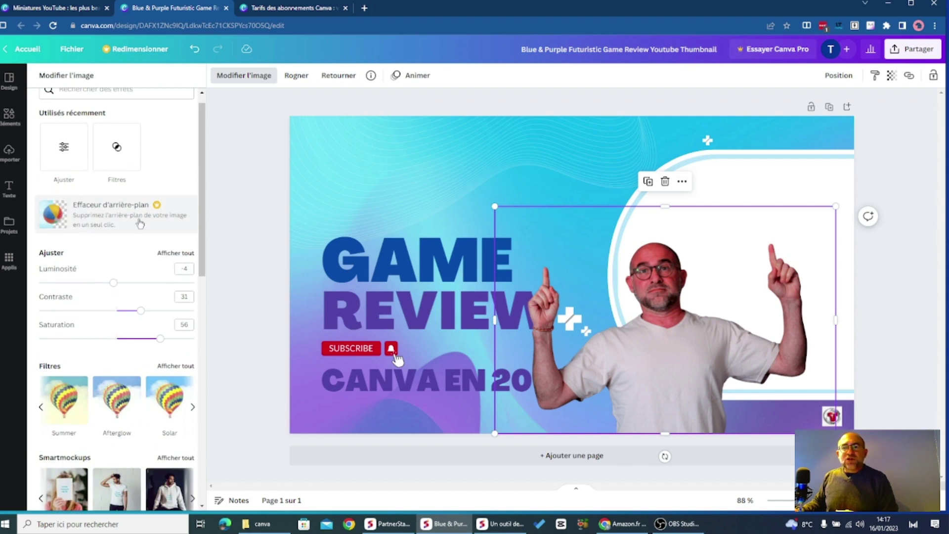
pyautogui.scroll(1, 99, 210)
pyautogui.click(100, 209)
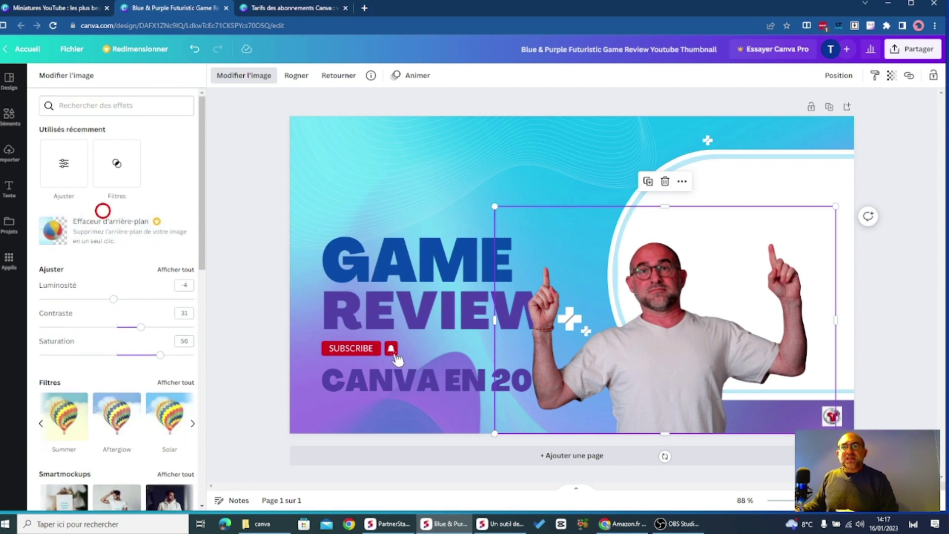
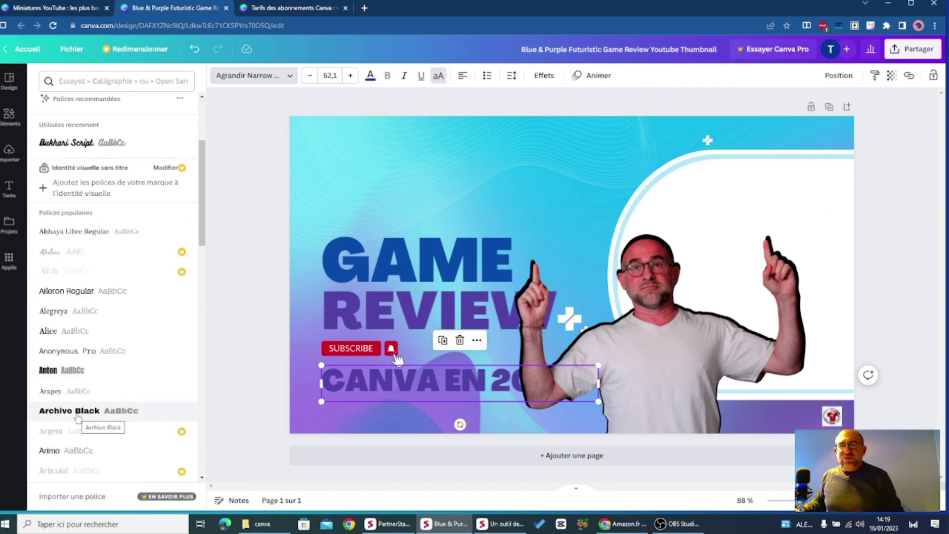
# Step: Set the CANVA EN 20 MN text in white Archivo Black and widen its box to fit one line
pyautogui.click(78, 416)
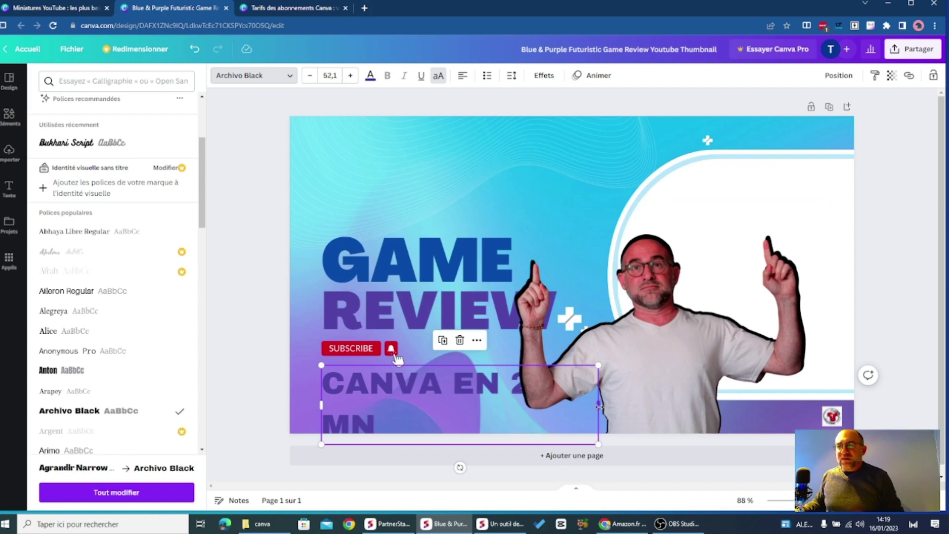
pyautogui.moveTo(599, 405); pyautogui.dragTo(636, 405)
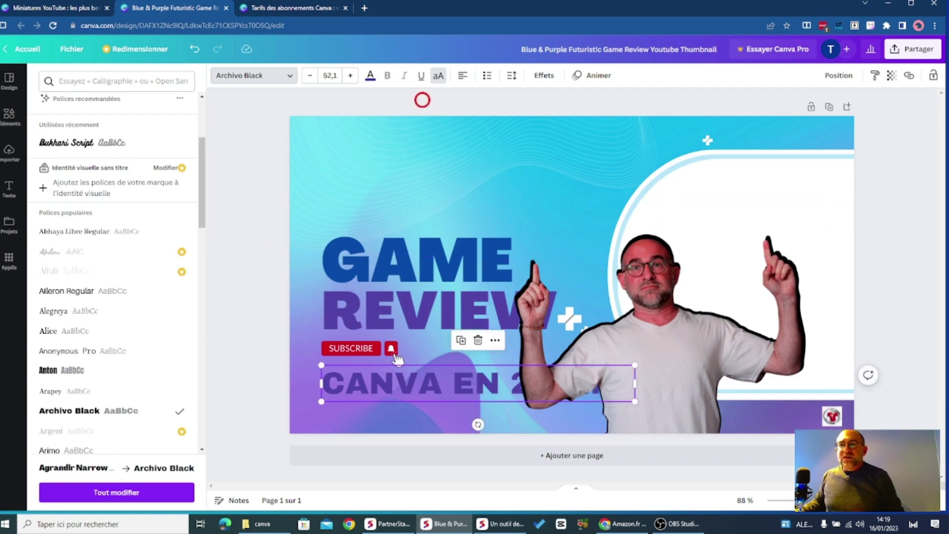
pyautogui.click(370, 76)
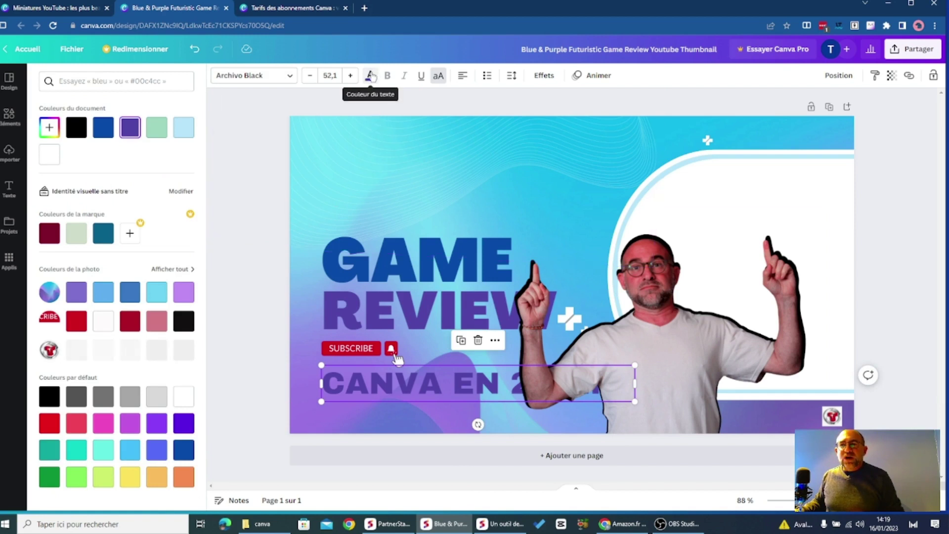
pyautogui.click(107, 326)
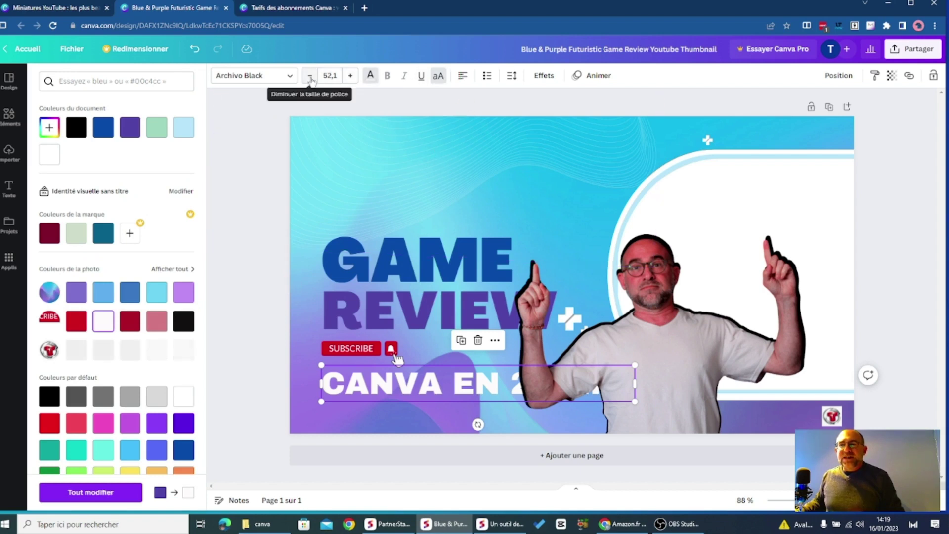
# Step: Set the font size of the CANVA EN 20 MN text to 58,1
pyautogui.click(485, 371)
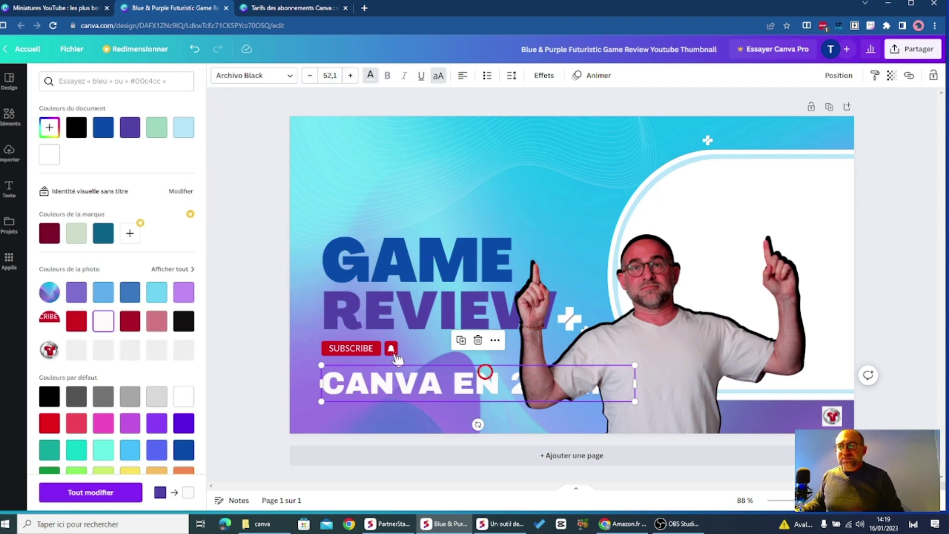
pyautogui.click(342, 70)
pyautogui.write('58,1')
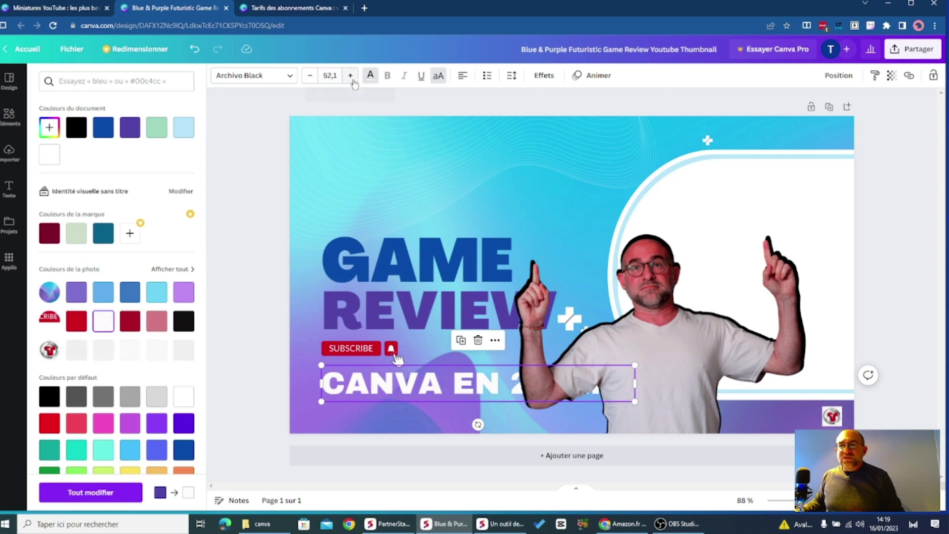
pyautogui.press('Return')
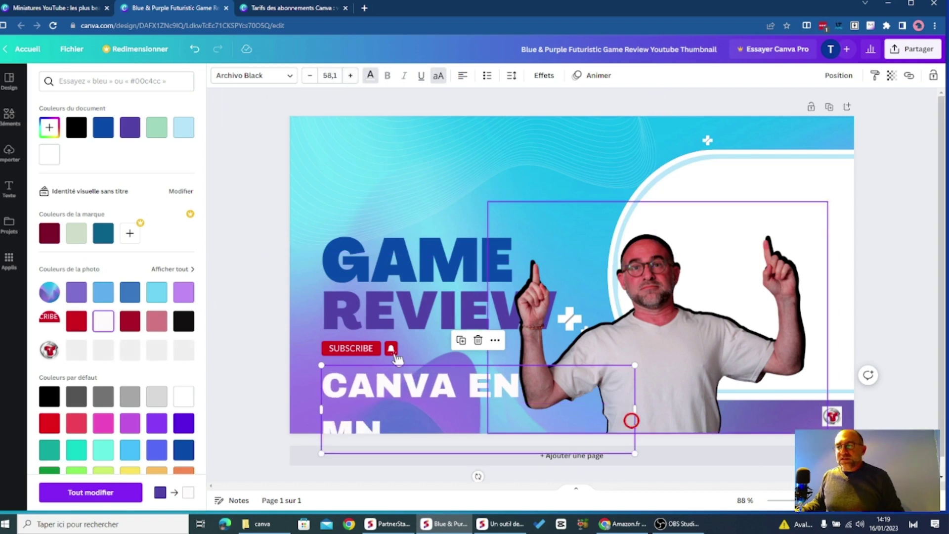
pyautogui.moveTo(643, 410); pyautogui.dragTo(651, 410)
pyautogui.click(416, 393)
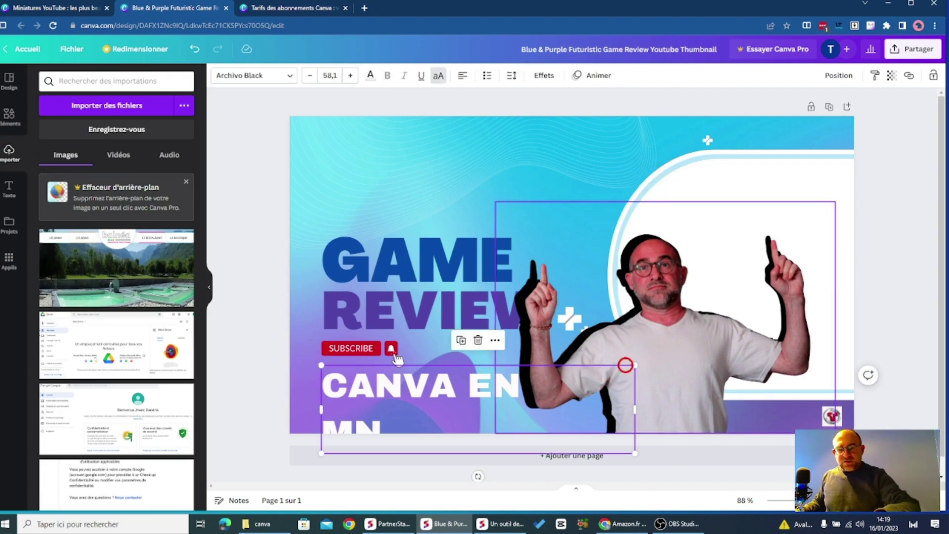
pyautogui.hotkey('ctrl', 'z')
pyautogui.hotkey('ctrl', 'z')
pyautogui.hotkey('ctrl', 'z')
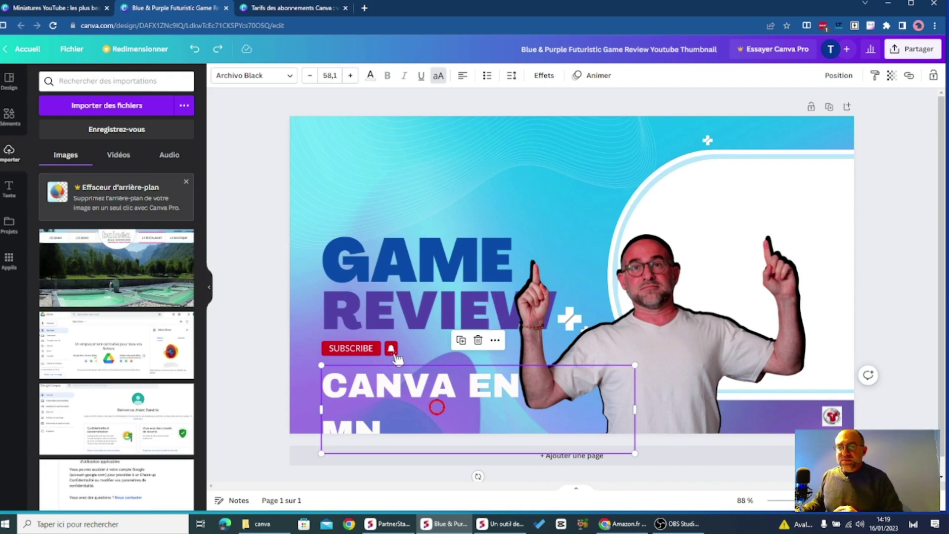
pyautogui.hotkey('ctrl', 'z')
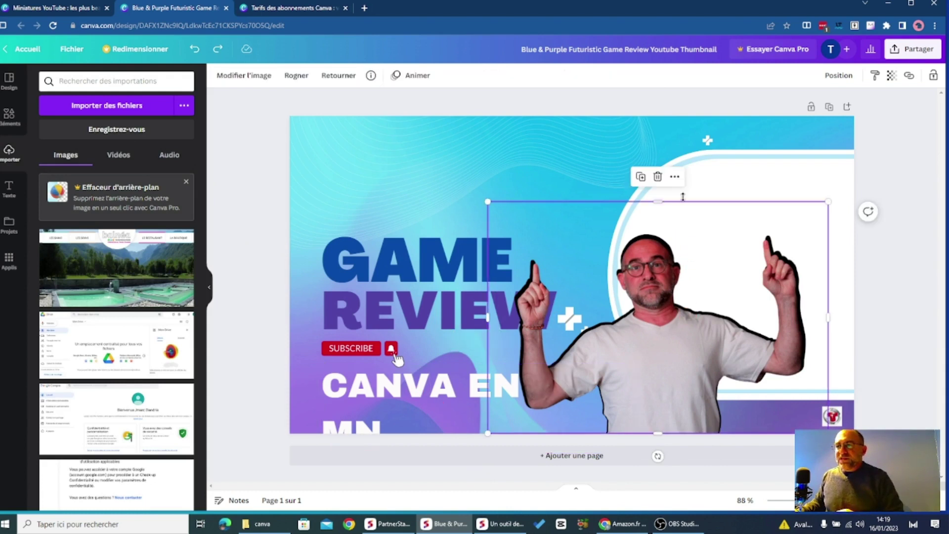
# Step: Check the layering options of the man's photo and lock the photo in place
pyautogui.click(675, 177)
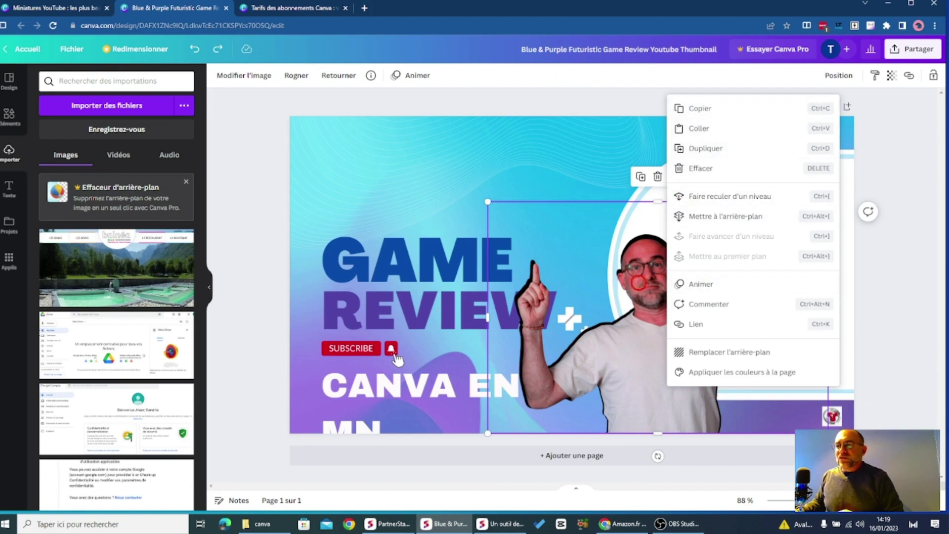
pyautogui.click(638, 282)
pyautogui.rightClick(638, 282)
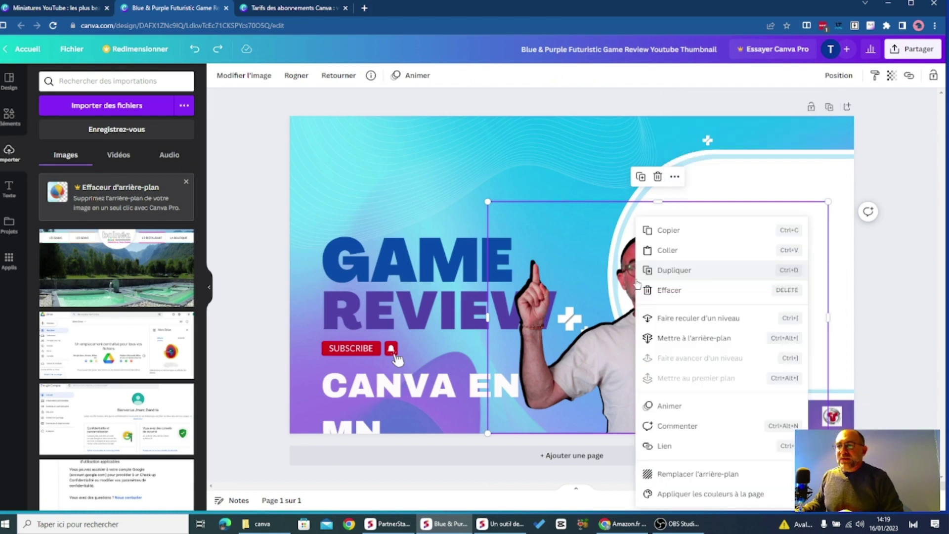
pyautogui.click(608, 364)
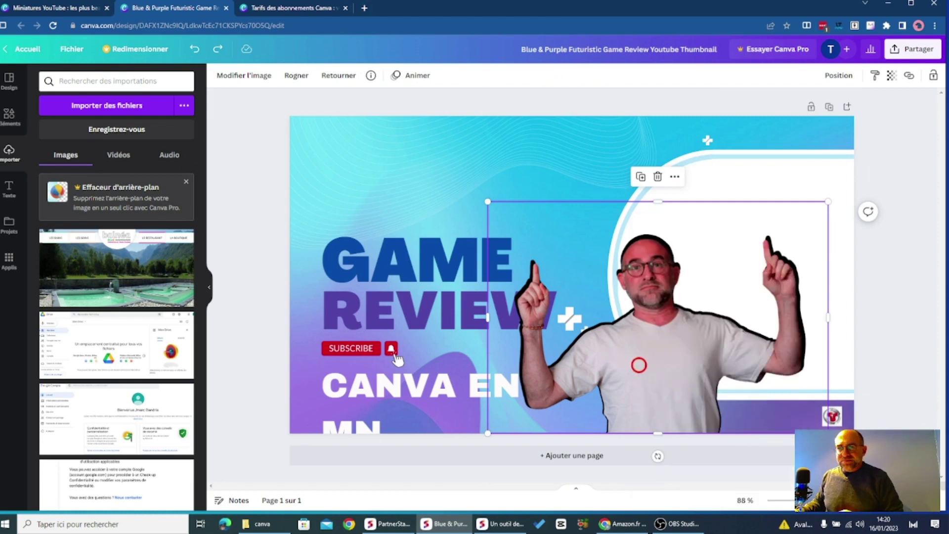
pyautogui.click(934, 76)
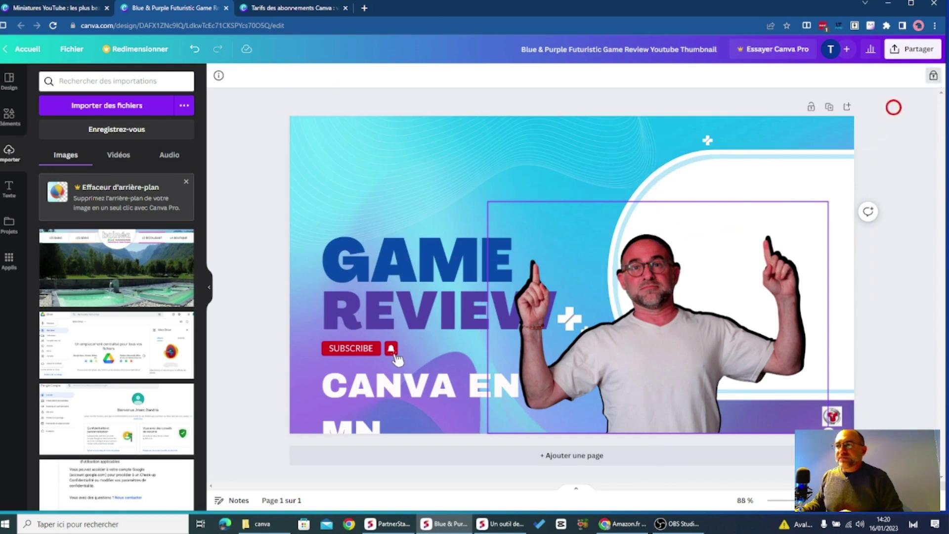
# Step: Move the CANVA EN 20 MN text to the thumbnail's top and widen its box to about 763 to fit one line
pyautogui.click(388, 387)
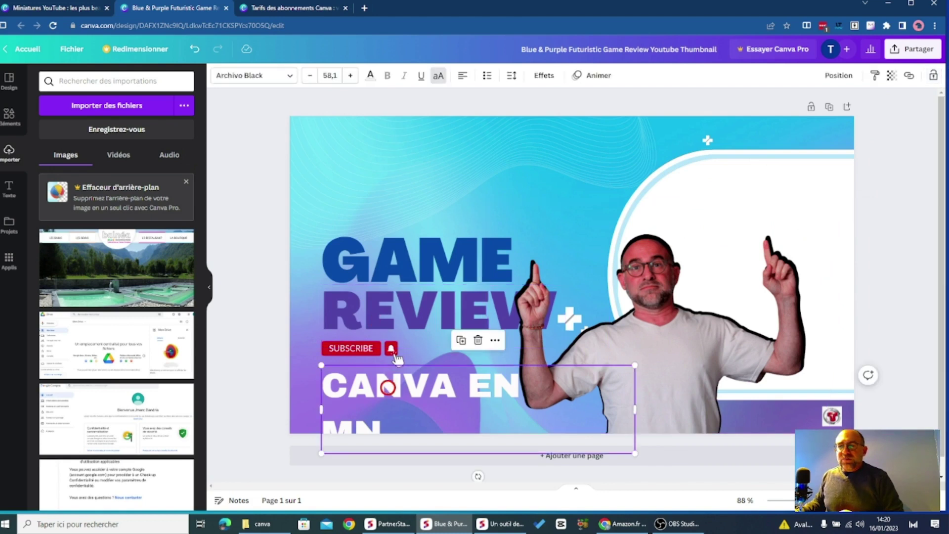
pyautogui.moveTo(388, 387); pyautogui.dragTo(390, 153)
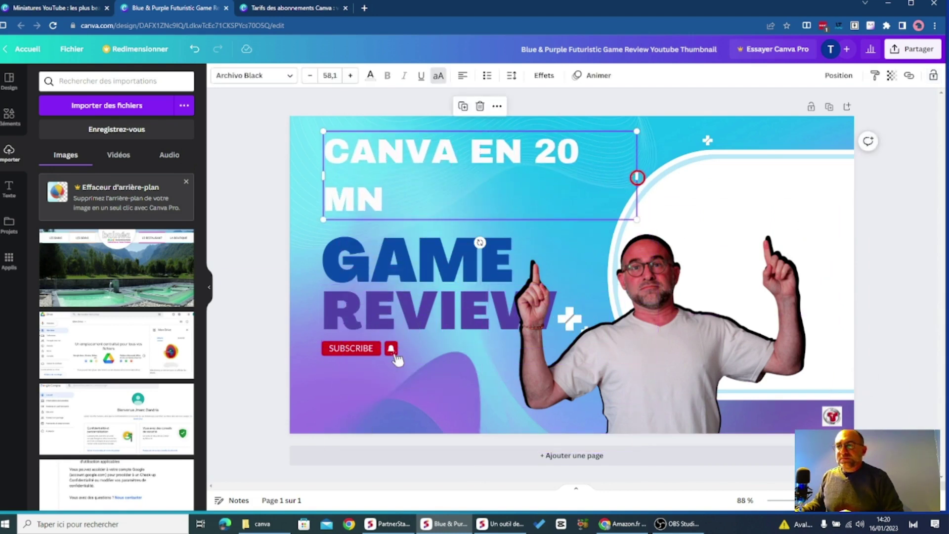
pyautogui.moveTo(637, 178)
pyautogui.mouseDown()
pyautogui.moveTo(652, 178)
pyautogui.moveTo(635, 176)
pyautogui.mouseUp()
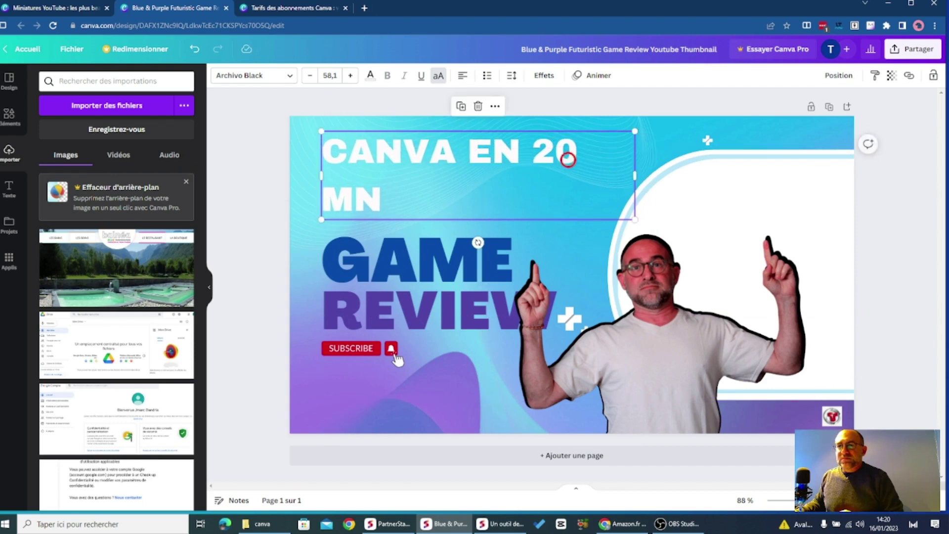
pyautogui.doubleClick(543, 155)
pyautogui.click(418, 202)
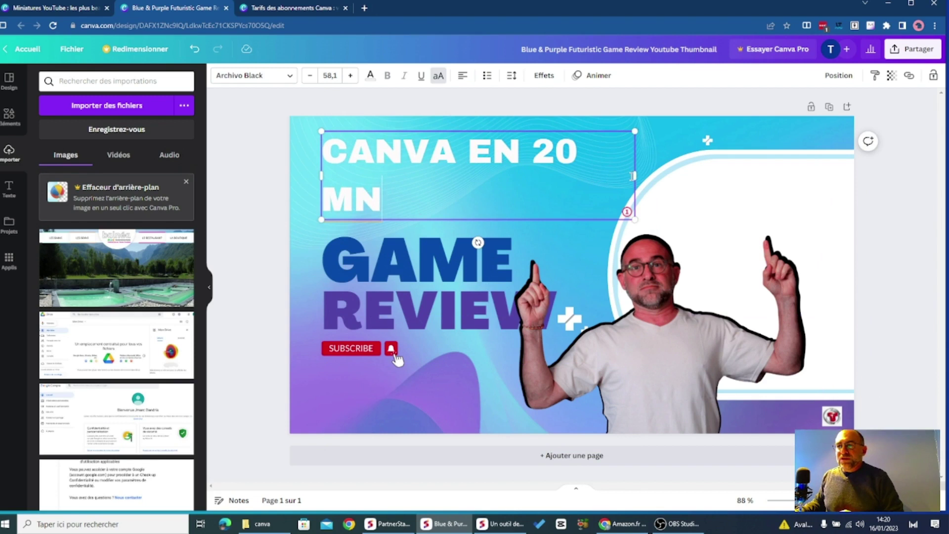
pyautogui.moveTo(635, 176); pyautogui.dragTo(657, 174)
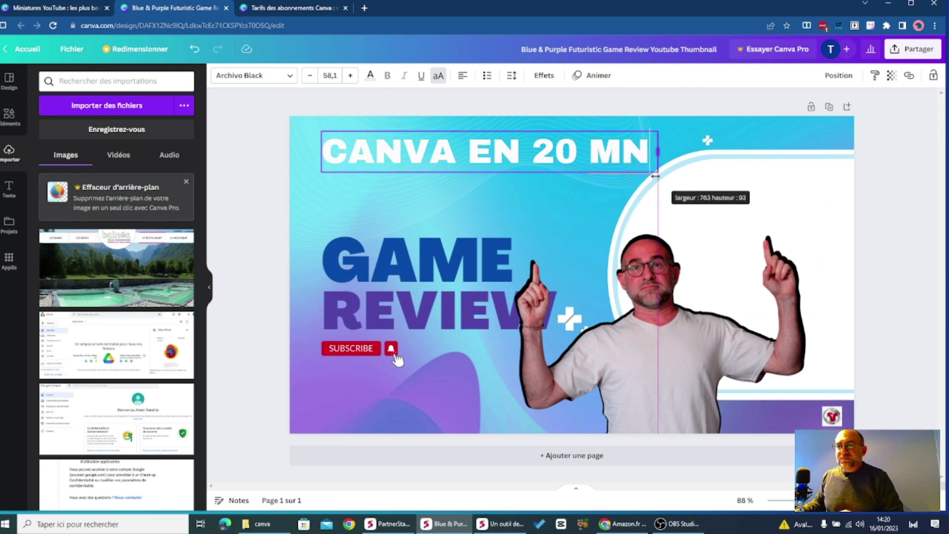
# Step: Move the words GAME and REVIEW up beneath the CANVA EN 20 MN title and align their left edges with it
pyautogui.click(452, 271)
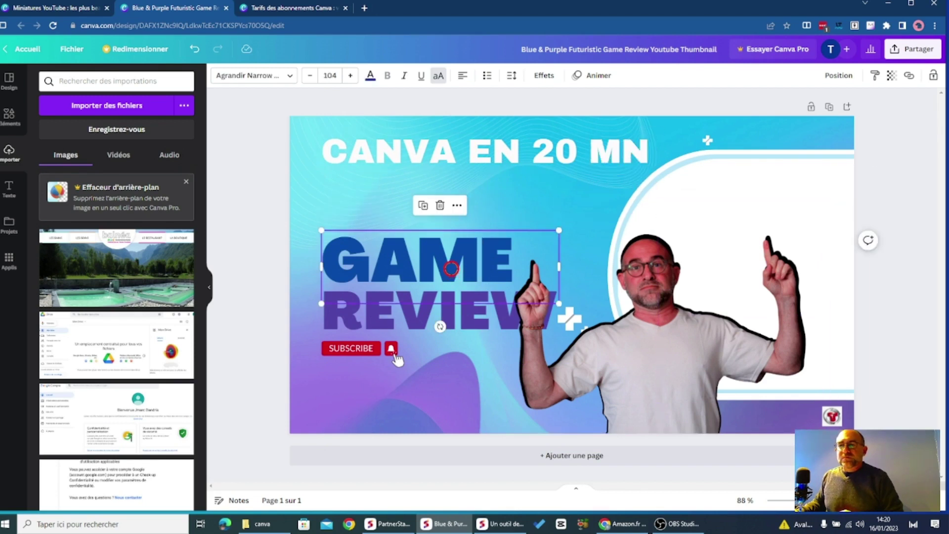
pyautogui.moveTo(452, 268); pyautogui.dragTo(452, 210)
pyautogui.click(436, 306)
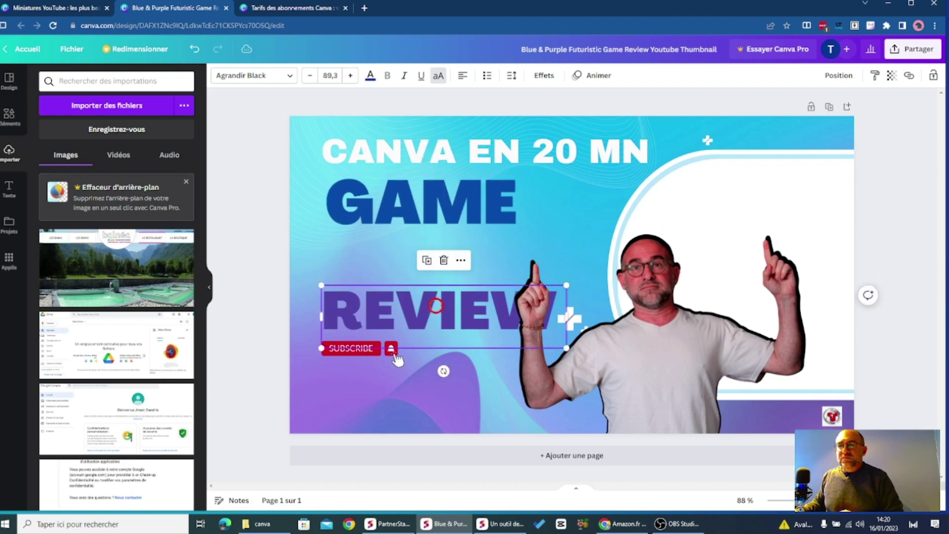
pyautogui.moveTo(435, 305); pyautogui.dragTo(443, 248)
pyautogui.click(406, 202)
pyautogui.moveTo(406, 201)
pyautogui.mouseDown()
pyautogui.moveTo(418, 201)
pyautogui.moveTo(401, 201)
pyautogui.mouseUp()
pyautogui.click(396, 241)
pyautogui.moveTo(393, 260); pyautogui.dragTo(384, 261)
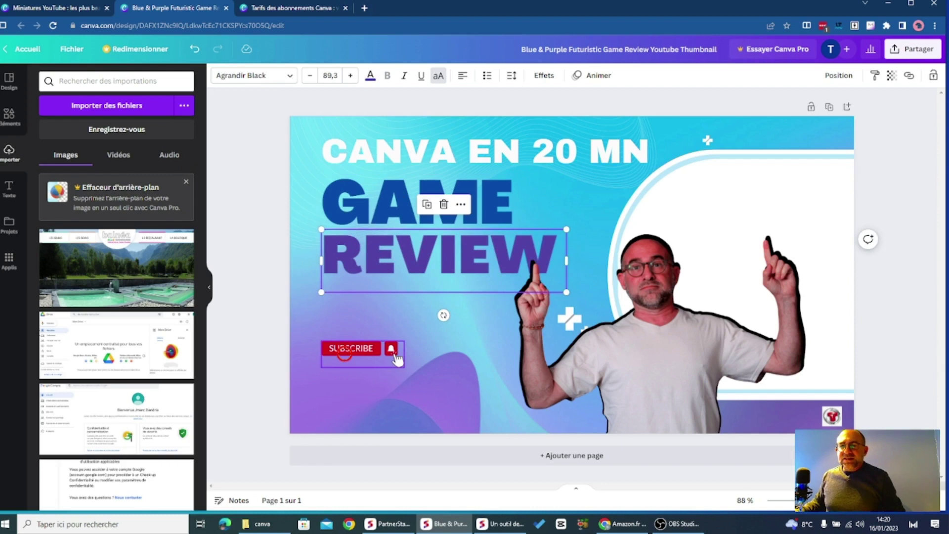
# Step: Move the SUBSCRIBE badge into the purple strip at the thumbnail's lower-right corner, beside the small logo
pyautogui.moveTo(396, 354); pyautogui.dragTo(759, 421)
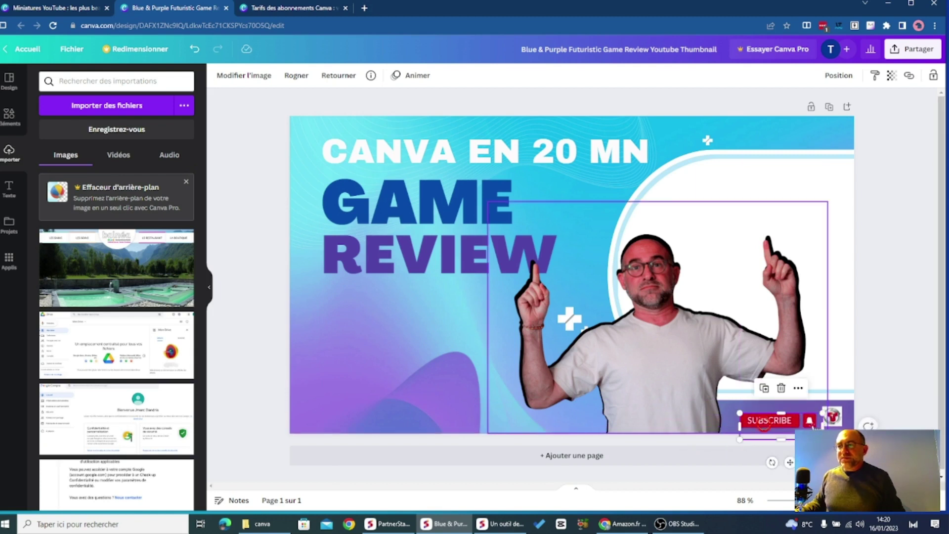
pyautogui.click(572, 319)
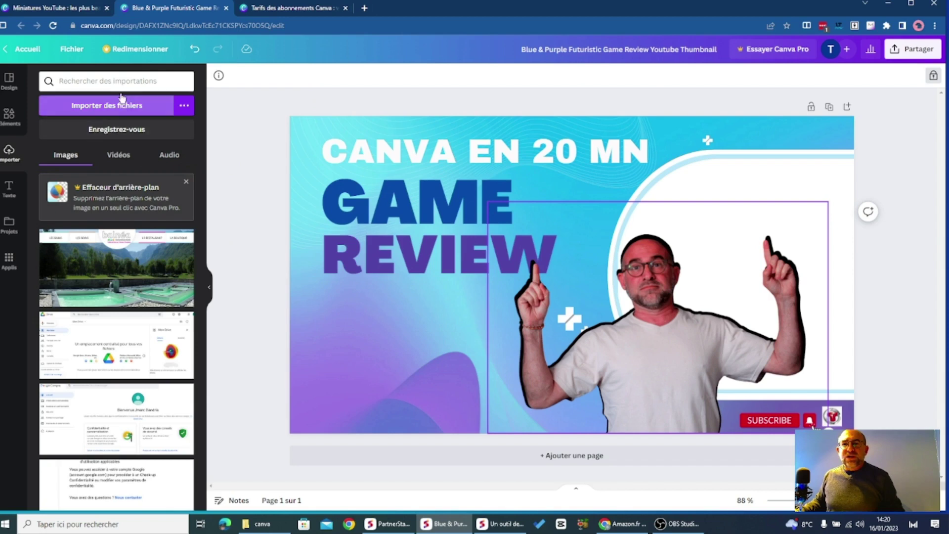
# Step: Search the design elements for canva, and refine the search to canva logo
pyautogui.click(20, 117)
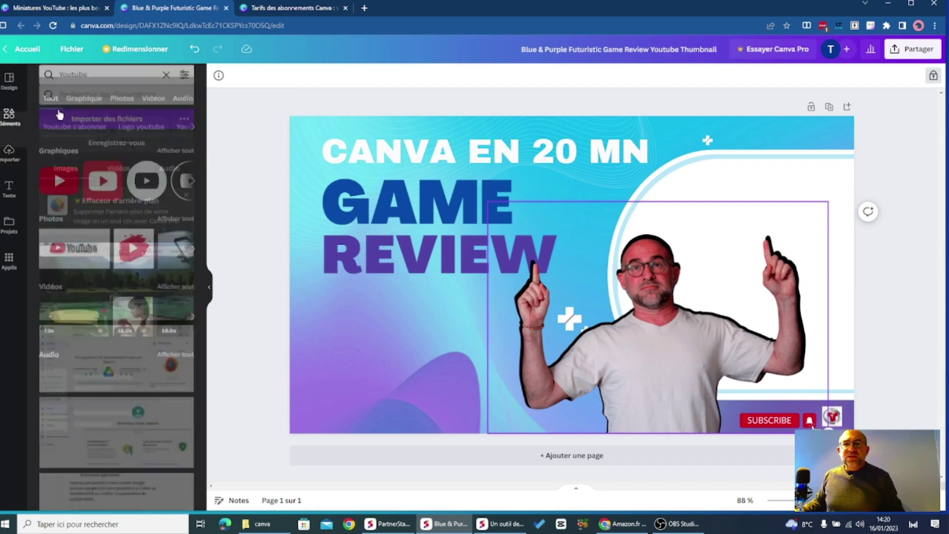
pyautogui.click(107, 79)
pyautogui.press('Return')
pyautogui.doubleClick(108, 79)
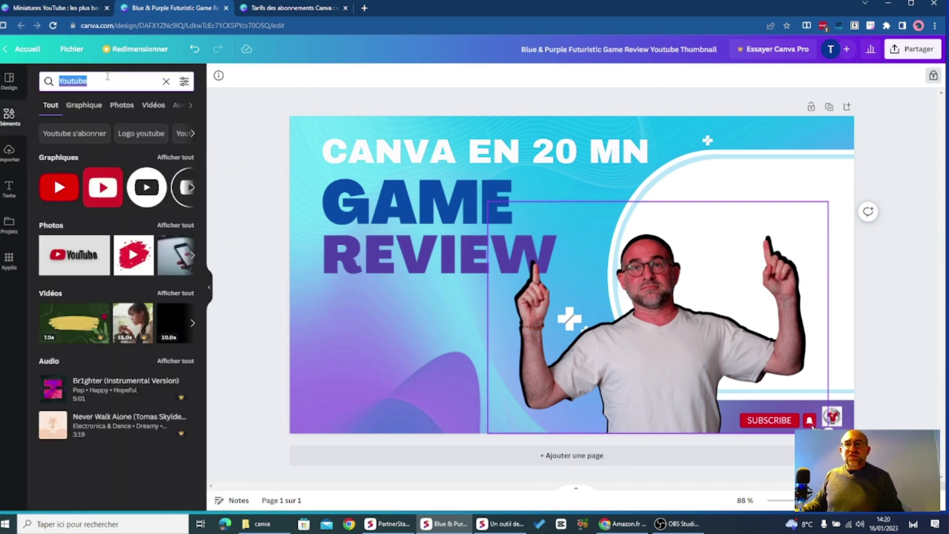
pyautogui.write('canva')
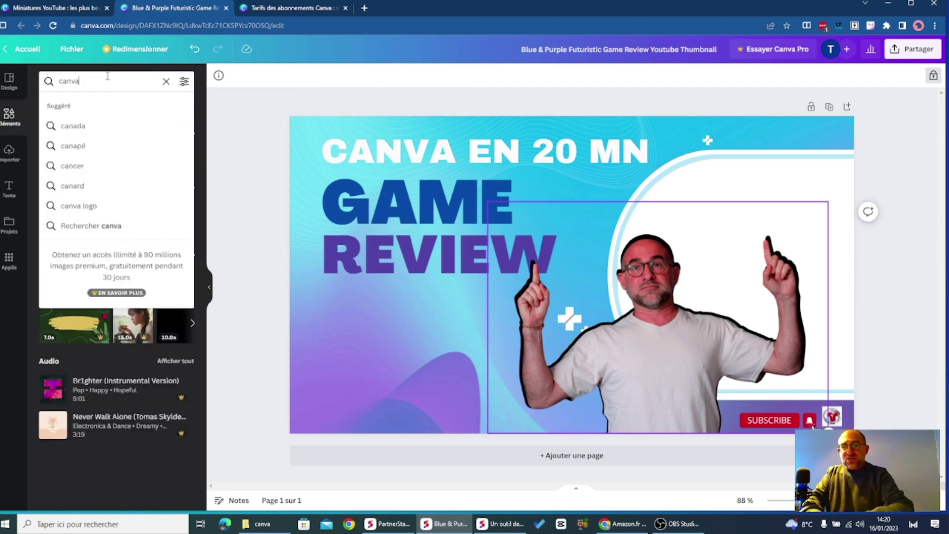
pyautogui.press('Return')
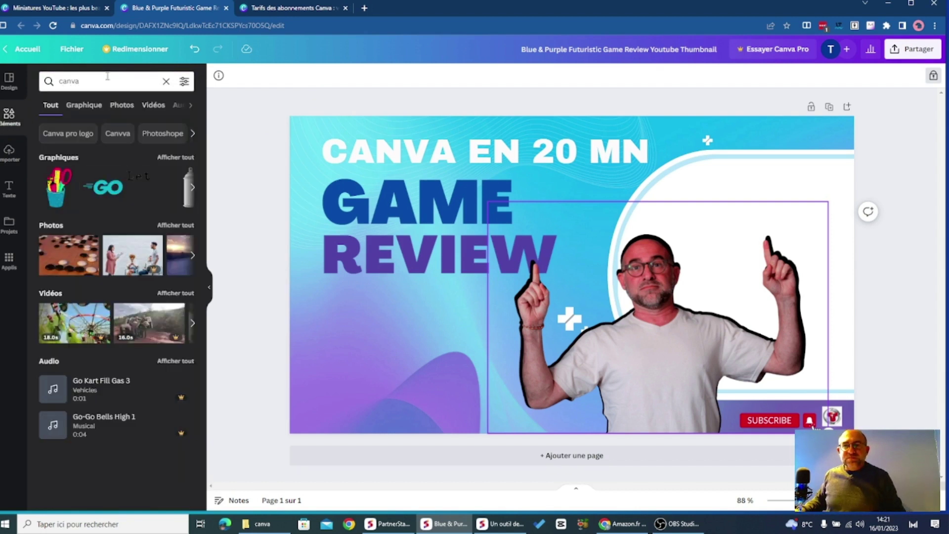
pyautogui.click(102, 78)
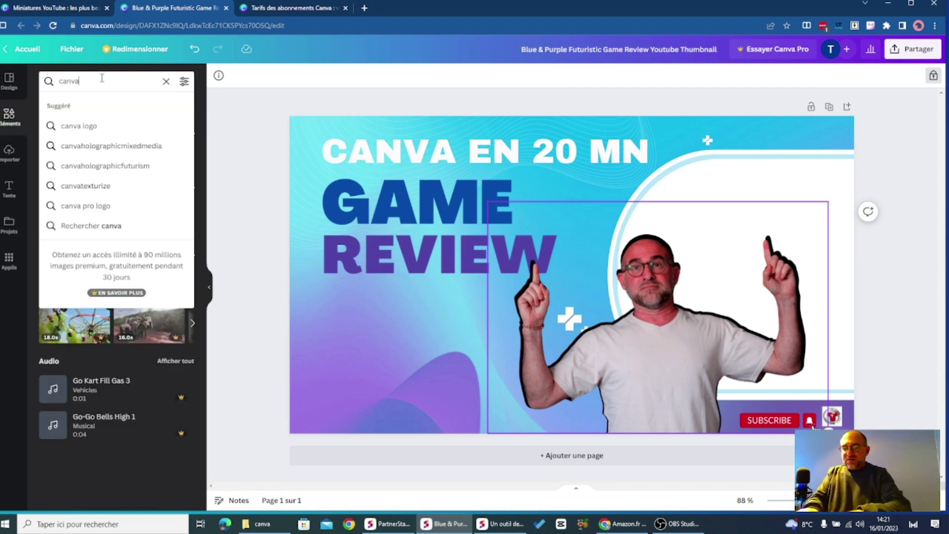
pyautogui.write('logo')
pyautogui.press('Return')
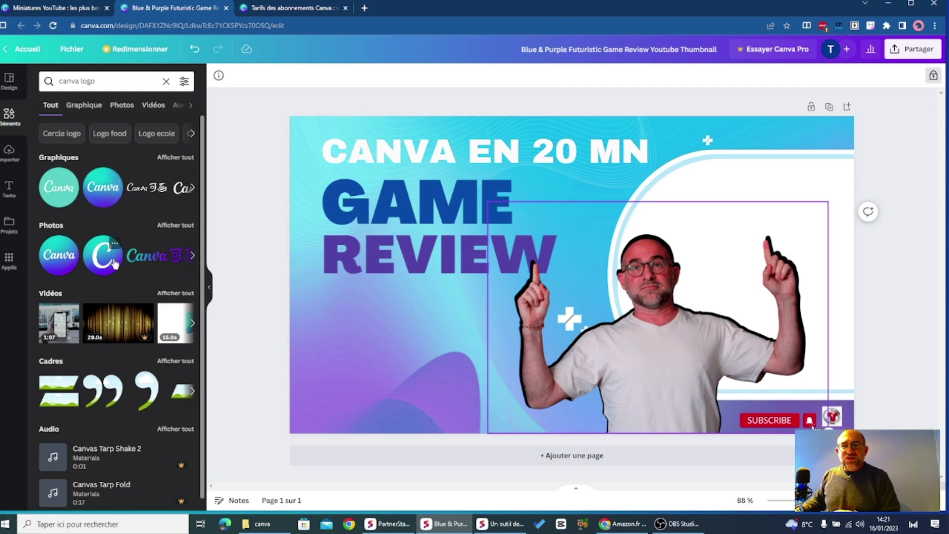
# Step: Add the round gradient Canva logo, shrink it to about a third and place it above the man's raised hand
pyautogui.click(67, 261)
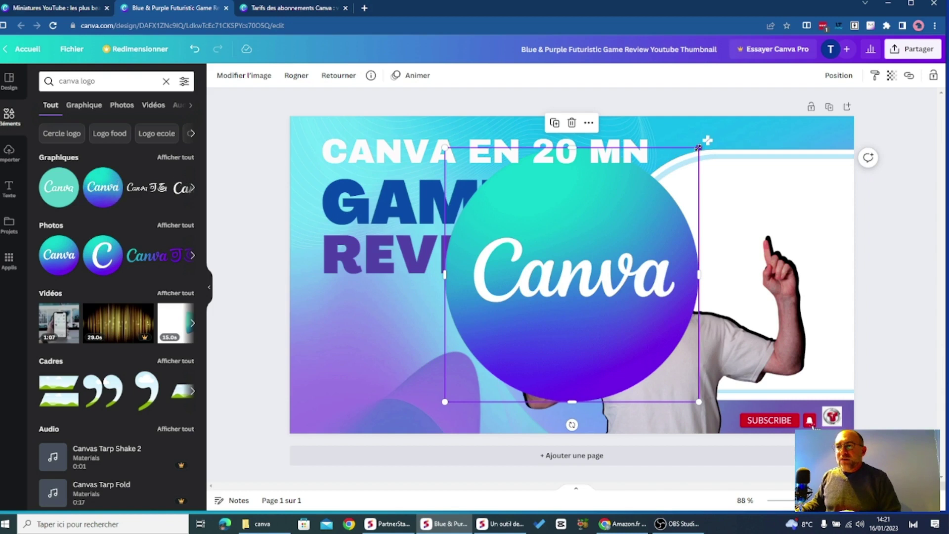
pyautogui.moveTo(698, 148); pyautogui.dragTo(530, 316)
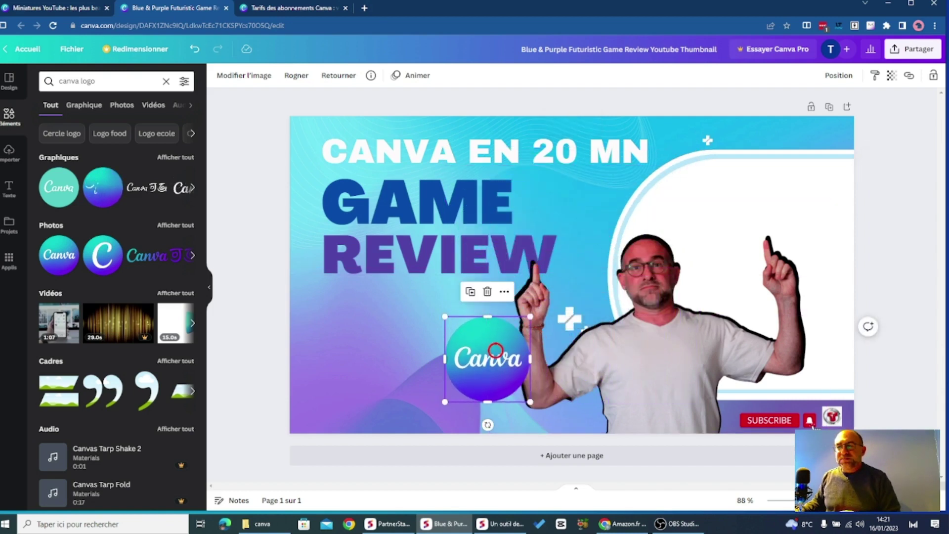
pyautogui.moveTo(499, 344); pyautogui.dragTo(754, 169)
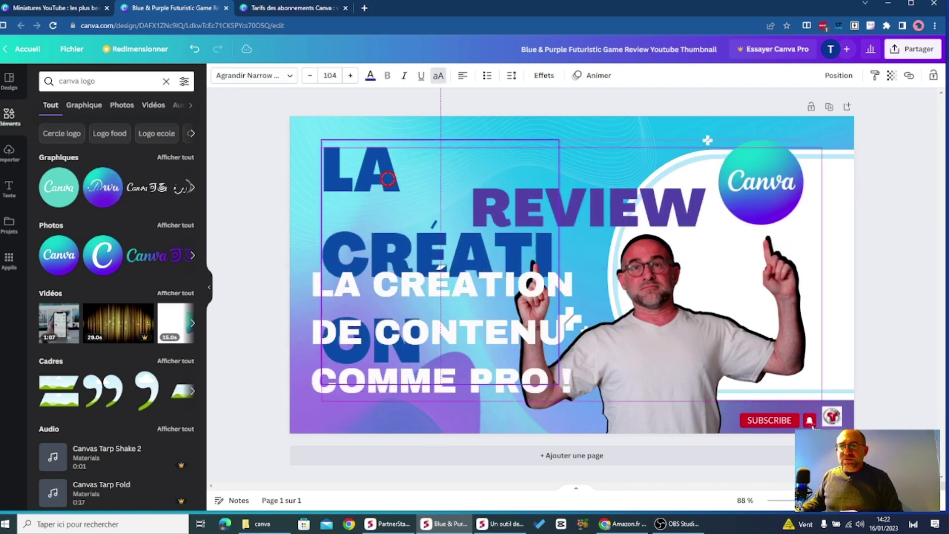
# Step: Replace the large blue text with CANVA and remove the purple word REVIEW
pyautogui.click(395, 241)
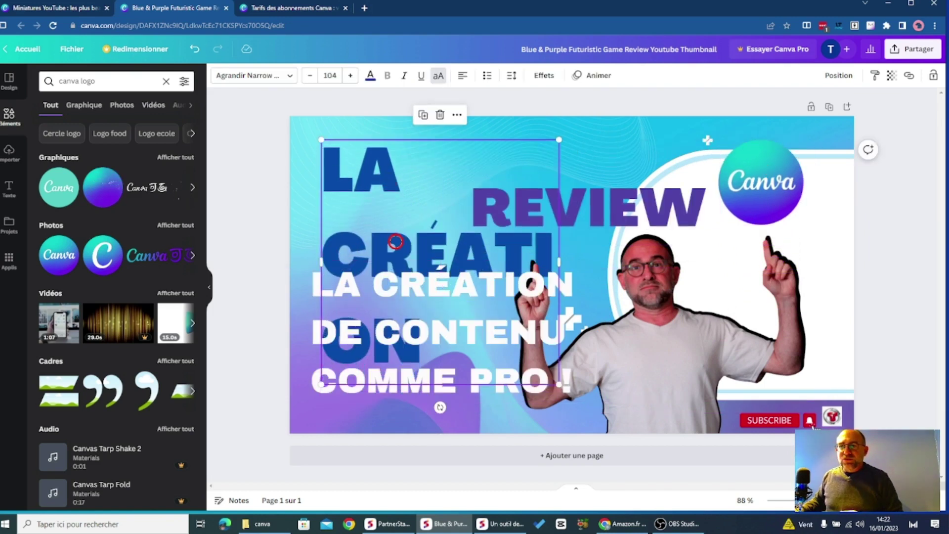
pyautogui.doubleClick(429, 217)
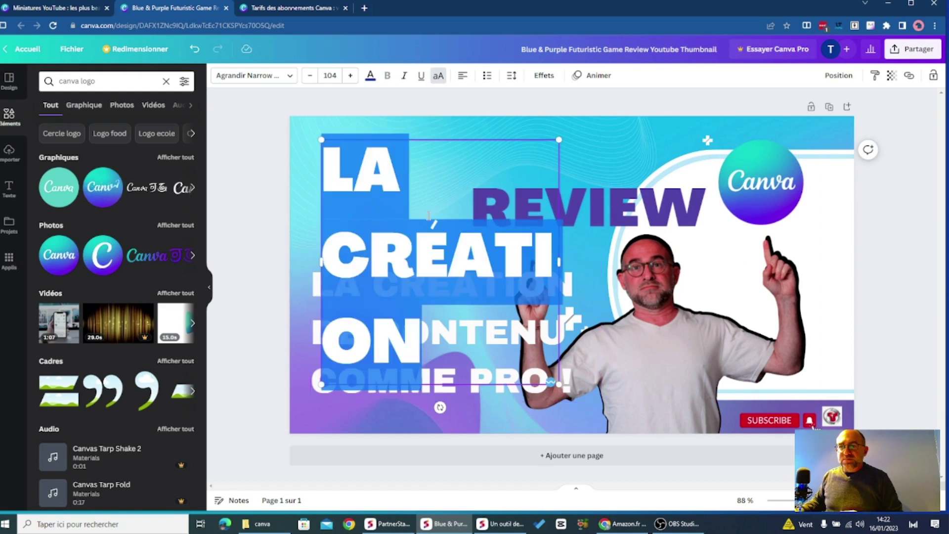
pyautogui.write('CA')
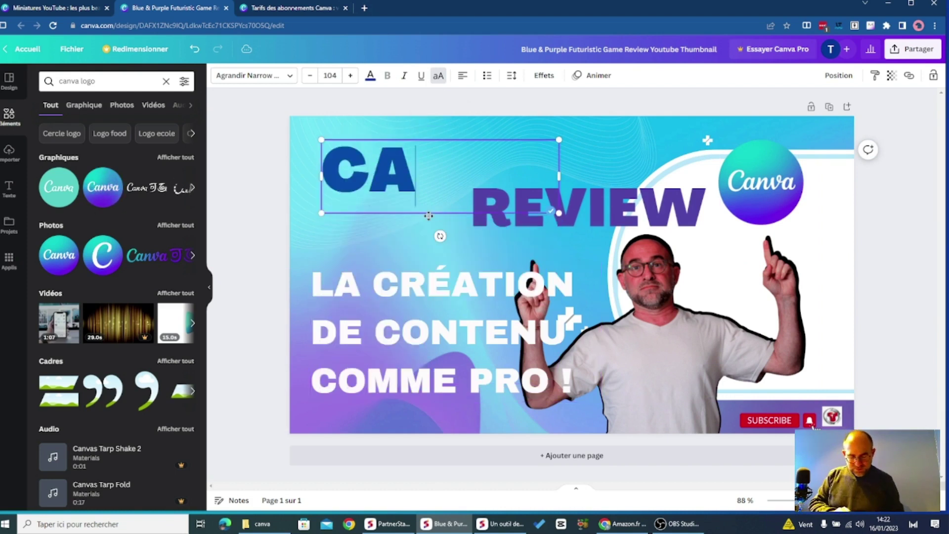
pyautogui.write('NVA')
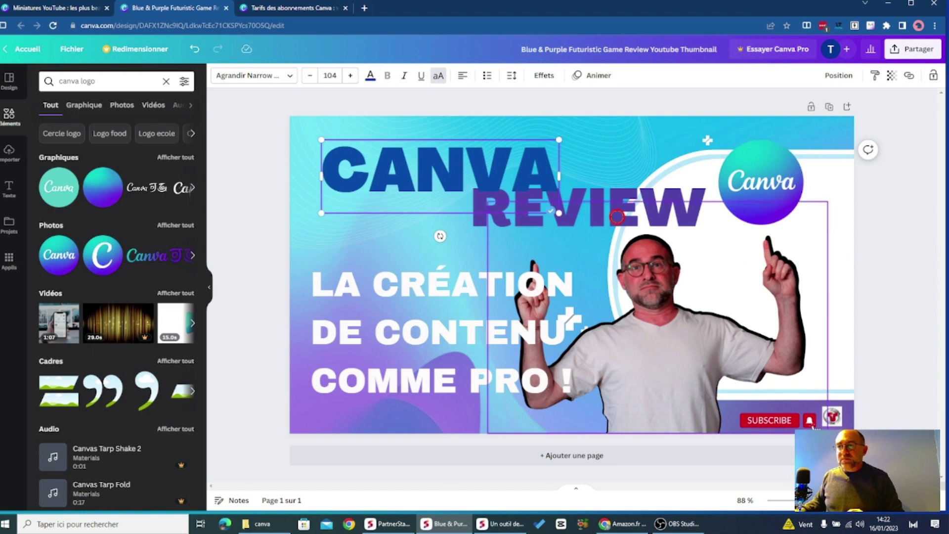
pyautogui.click(619, 215)
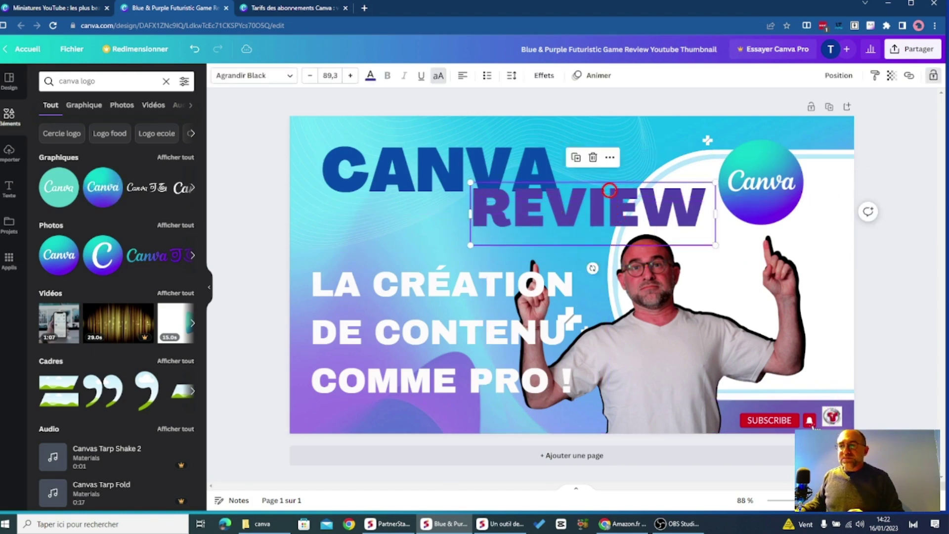
# Step: Reduce the font size of the words LA CRÉATION DE CONTENU until LA CRÉATION fits on one line
pyautogui.doubleClick(386, 287)
pyautogui.tripleClick(387, 287)
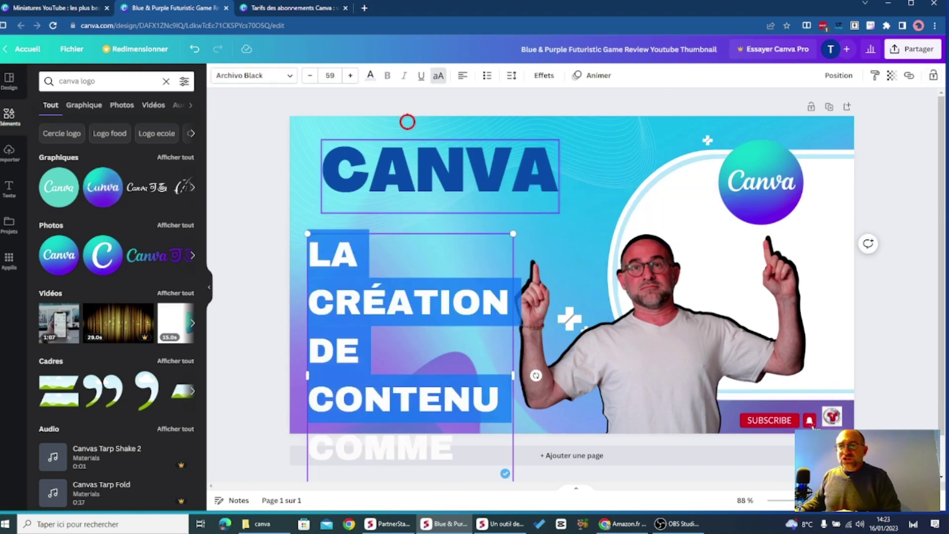
pyautogui.click(310, 79)
pyautogui.click(310, 79)
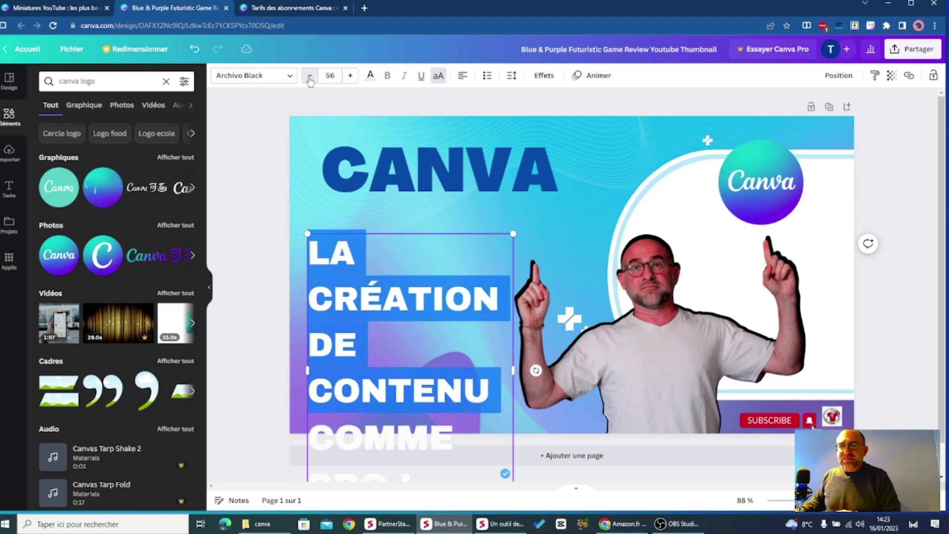
pyautogui.click(310, 79)
pyautogui.click(310, 79)
pyautogui.click(310, 79)
pyautogui.click(310, 79)
pyautogui.click(310, 79)
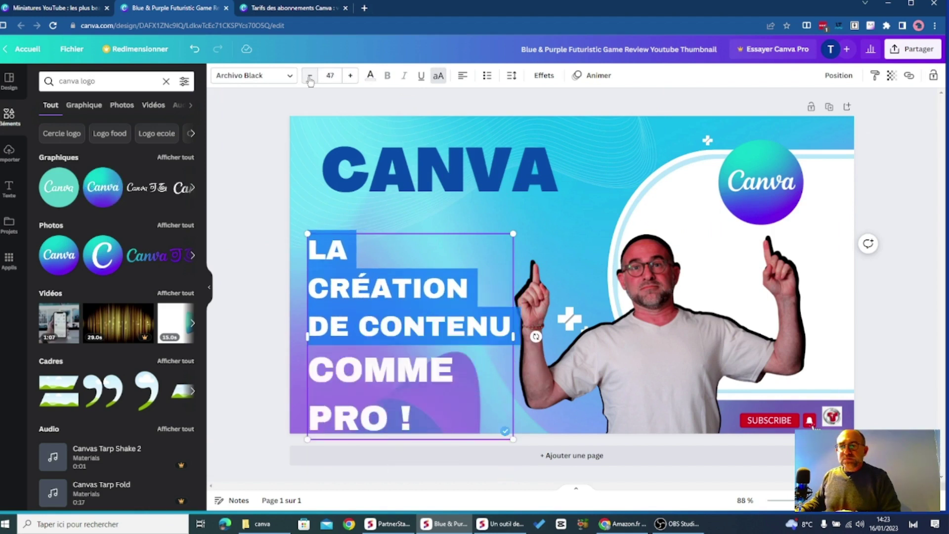
pyautogui.hotkey('ctrl', 'z')
pyautogui.click(400, 327)
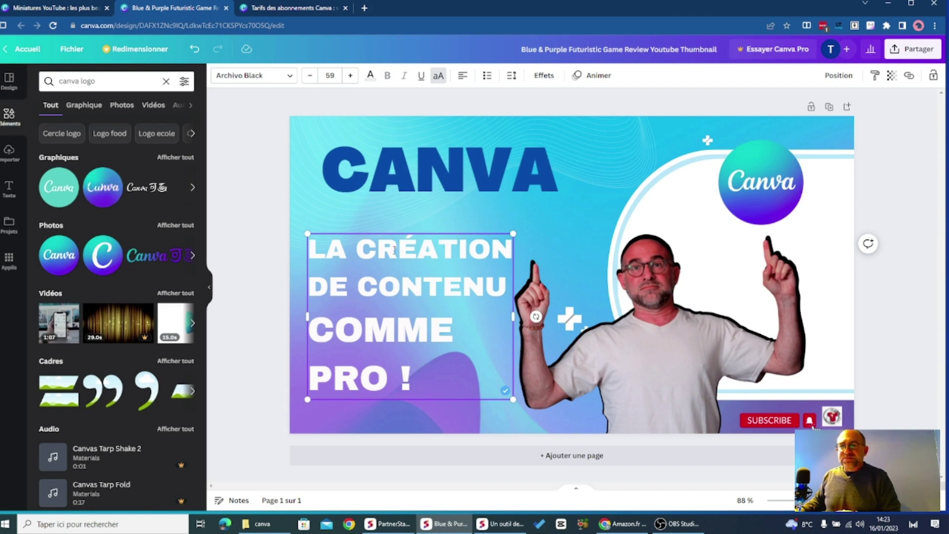
# Step: Move the white LA CRÉATION DE CONTENU COMME PRO ! text directly beneath CANVA, aligning their left edges
pyautogui.moveTo(389, 230); pyautogui.dragTo(404, 198)
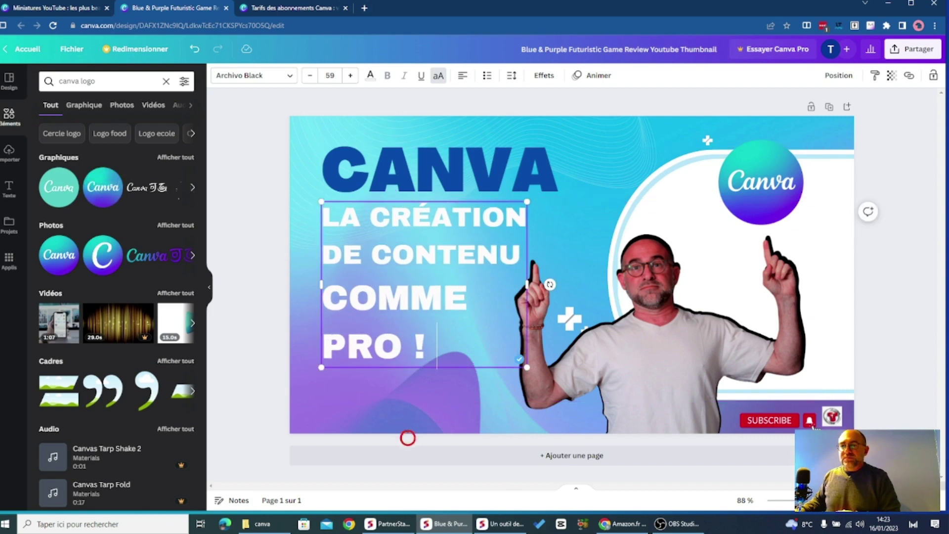
pyautogui.click(418, 406)
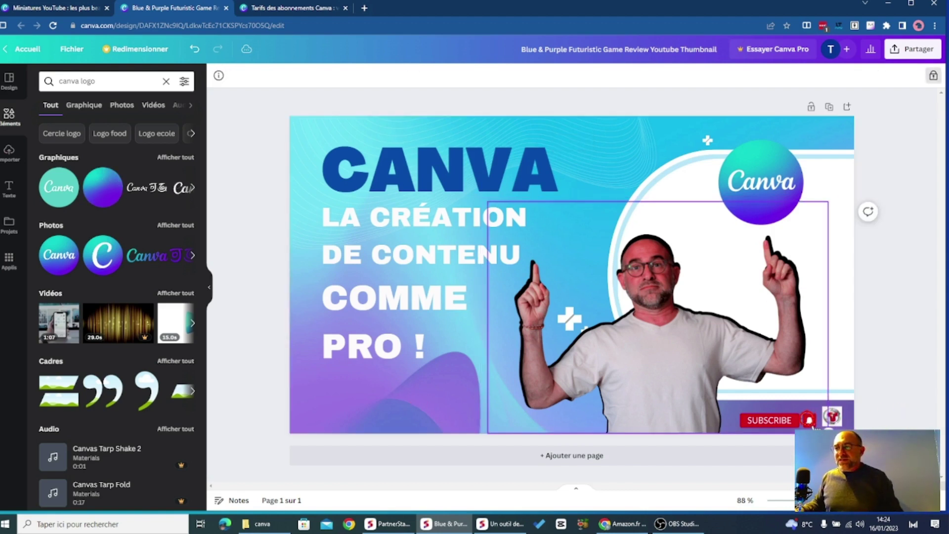
pyautogui.click(898, 395)
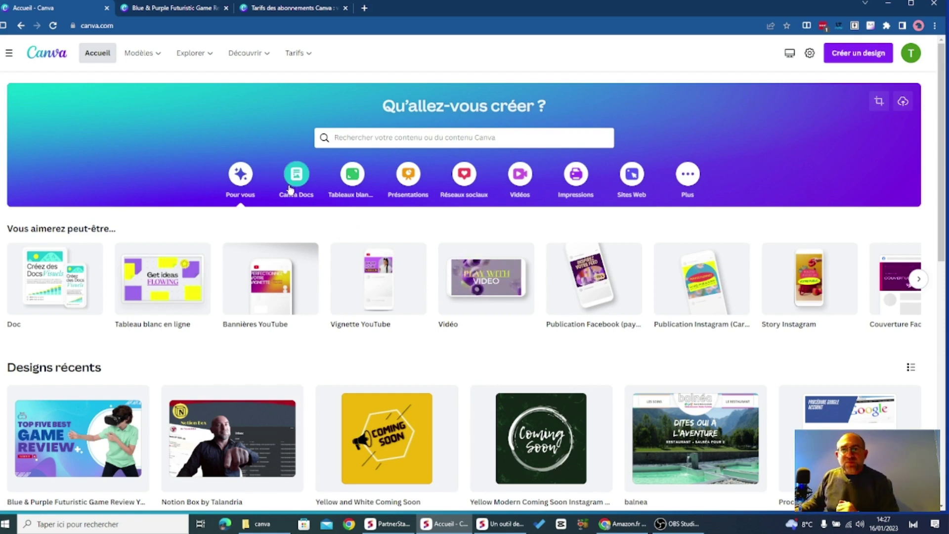
# Step: Browse the recent designs on the home page and the templates in the Plus category
pyautogui.scroll(-2, 473, 375)
pyautogui.scroll(-5, 473, 376)
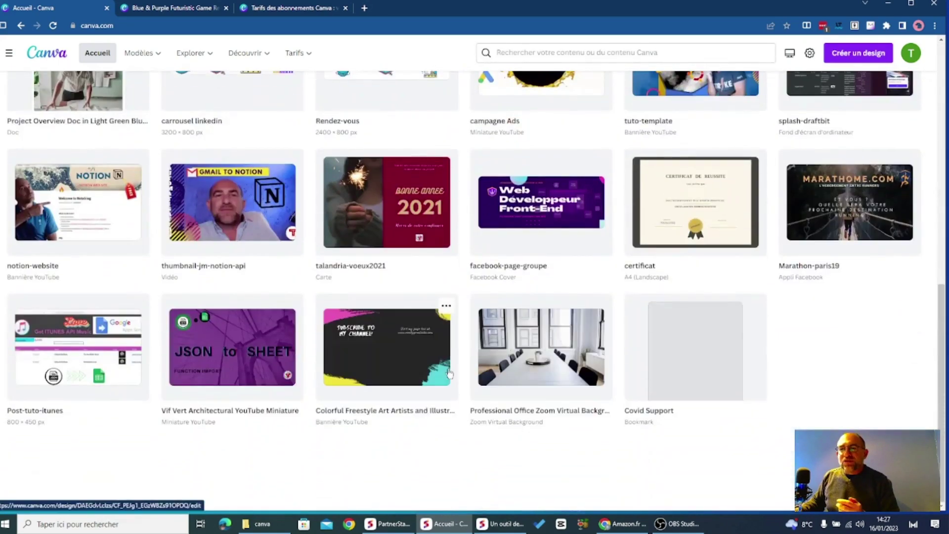
pyautogui.scroll(7, 450, 372)
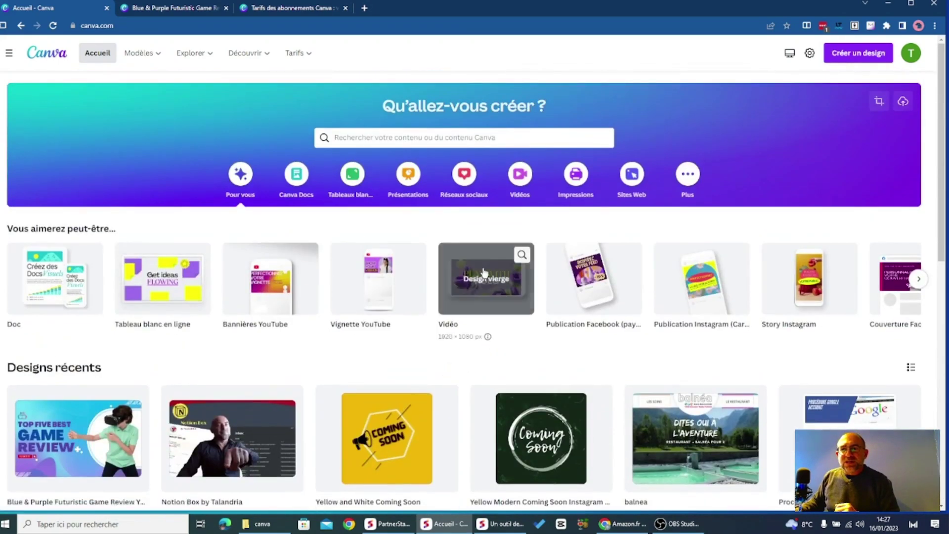
pyautogui.click(686, 185)
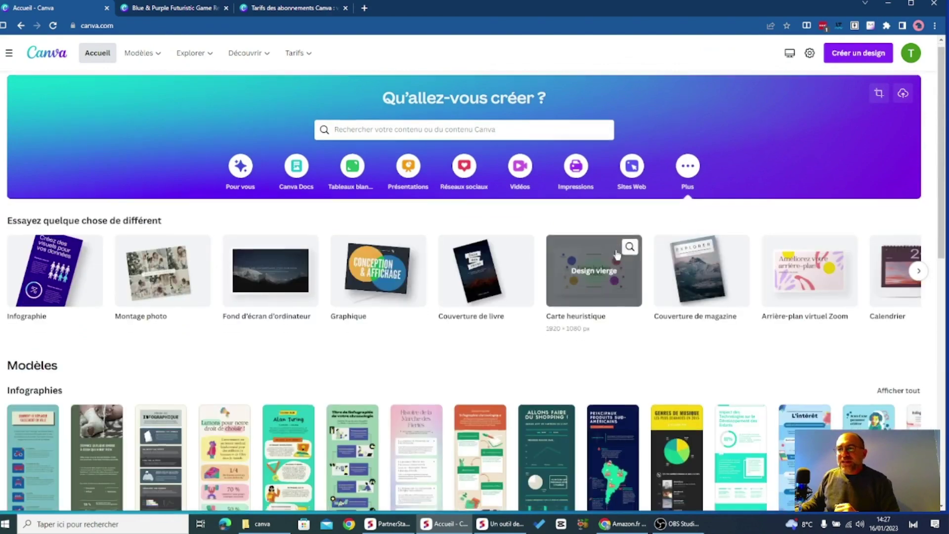
pyautogui.scroll(-8, 608, 255)
pyautogui.scroll(-3, 604, 257)
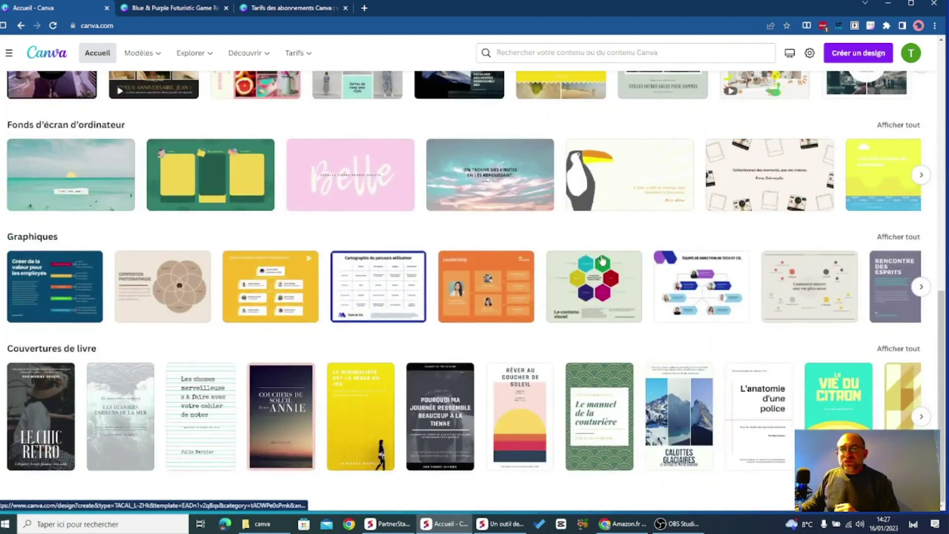
pyautogui.scroll(12, 602, 261)
# Step: Look through the Canva Docs category and create a new blank Doc
pyautogui.click(302, 177)
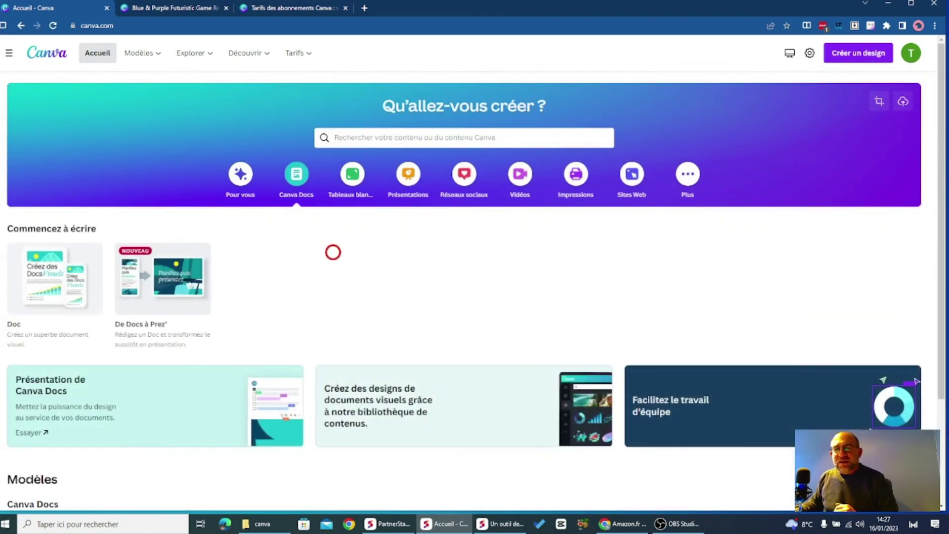
pyautogui.scroll(-3, 333, 252)
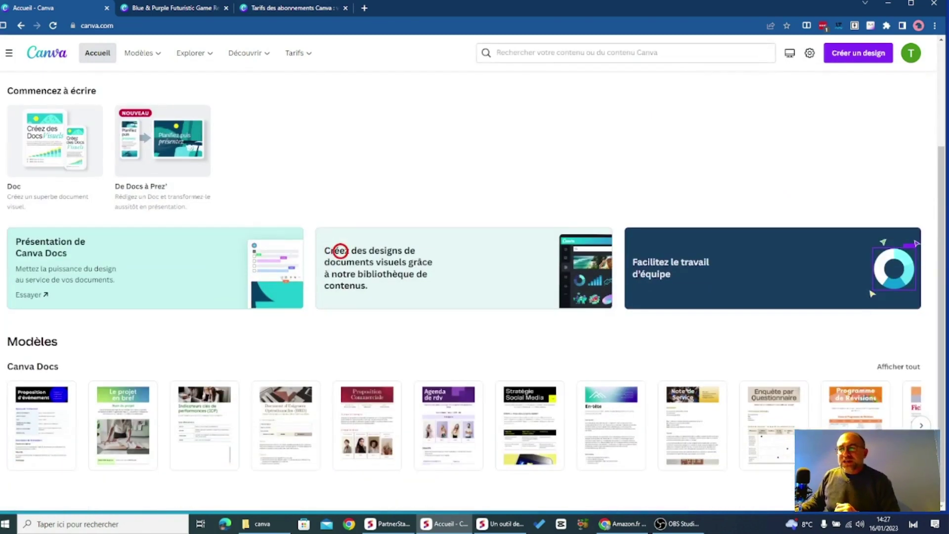
pyautogui.scroll(3, 340, 250)
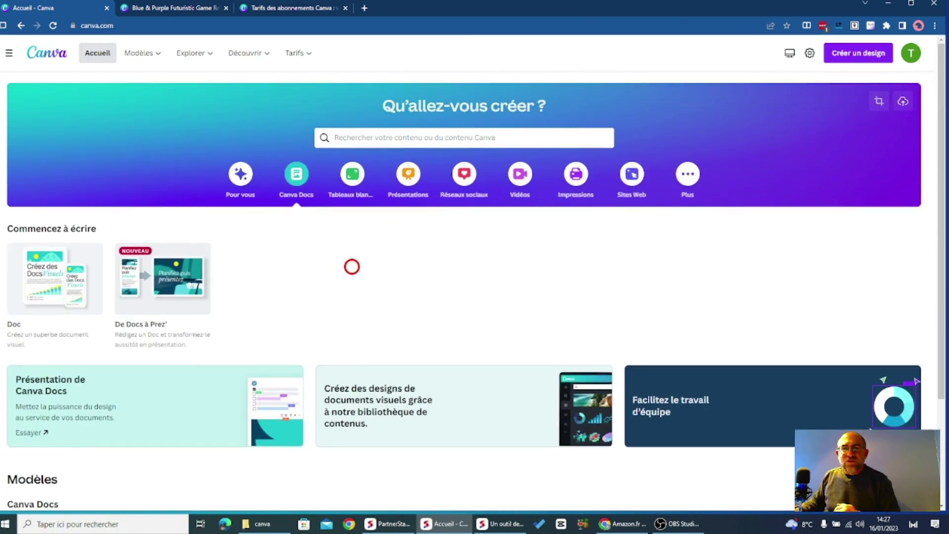
pyautogui.click(67, 271)
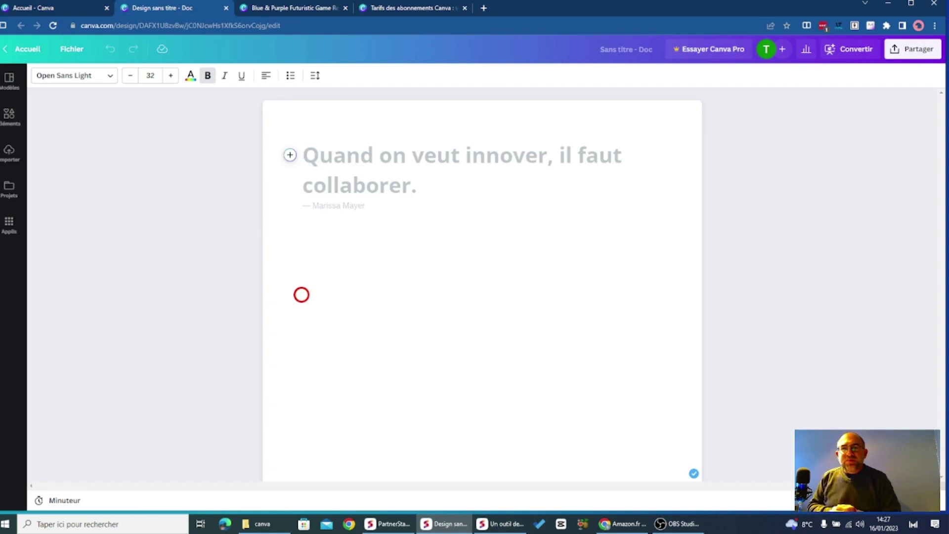
# Step: Examine the insertable content options in the blank Doc and close the list
pyautogui.click(291, 157)
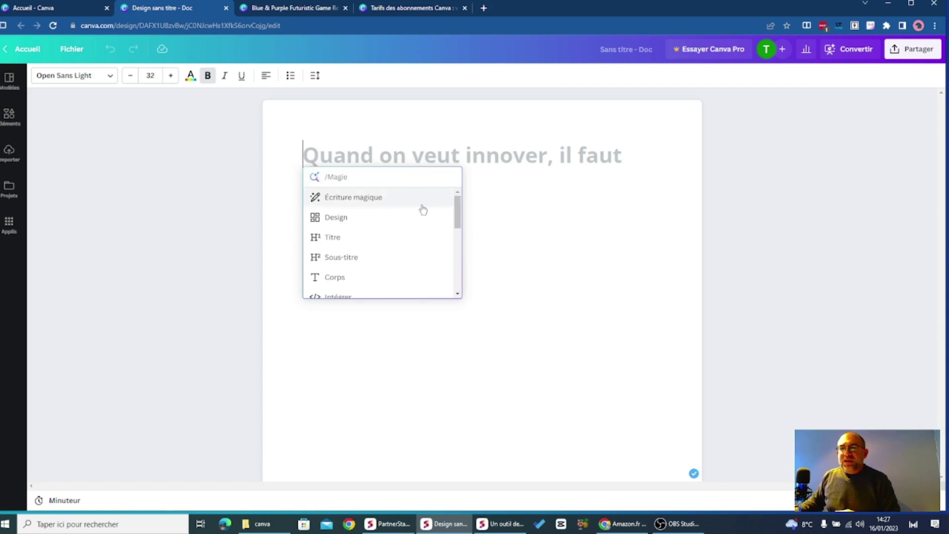
pyautogui.moveTo(459, 212)
pyautogui.mouseDown()
pyautogui.moveTo(441, 282)
pyautogui.moveTo(449, 203)
pyautogui.moveTo(444, 288)
pyautogui.moveTo(464, 237)
pyautogui.moveTo(463, 197)
pyautogui.mouseUp()
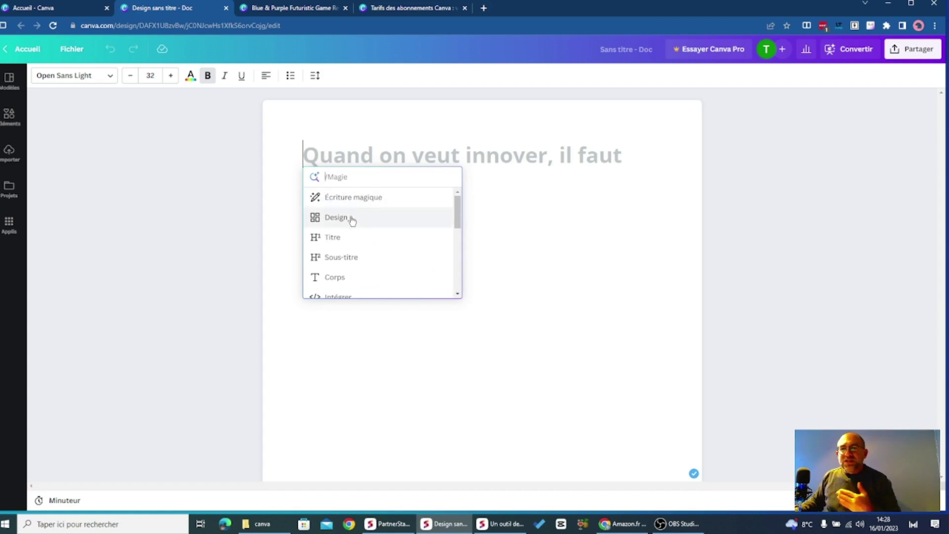
pyautogui.click(405, 239)
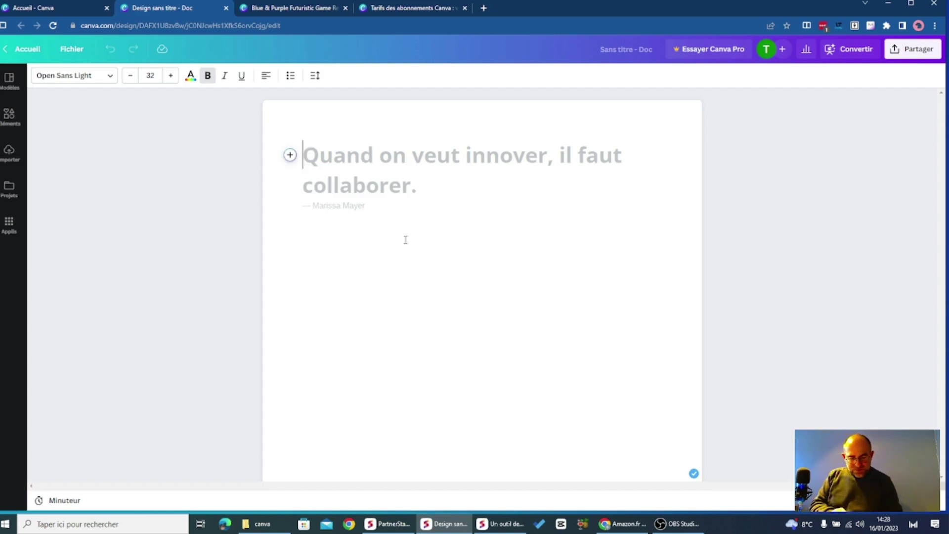
# Step: Write the heading "Rapport sur L'IA 2023" at the start of the blank Doc
pyautogui.write('Rapport sir')
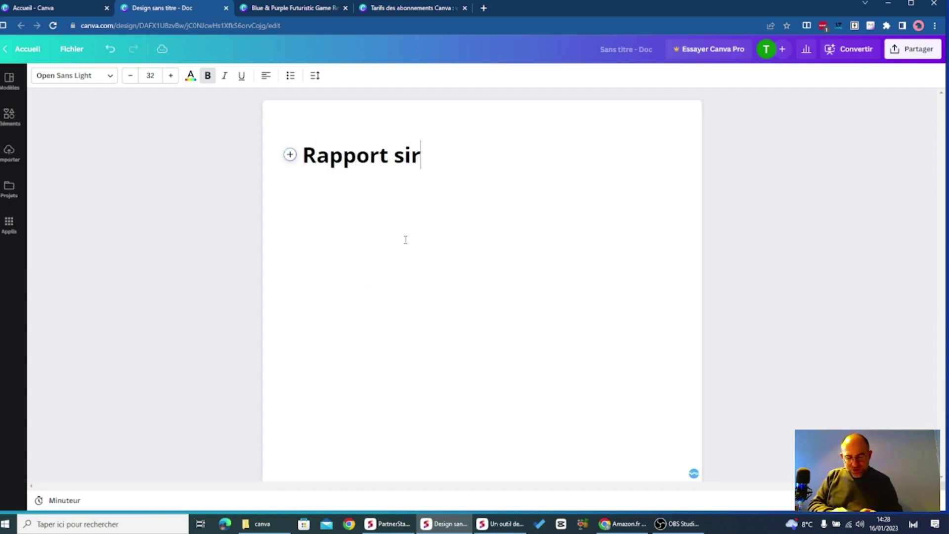
pyautogui.press('BackSpace')
pyautogui.press('BackSpace')
pyautogui.write('Ur L')
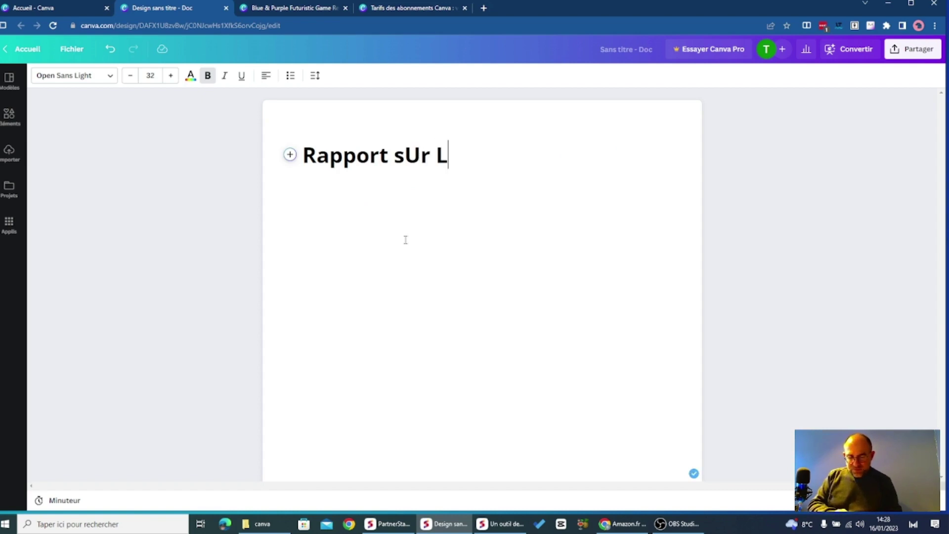
pyautogui.write("'IA ")
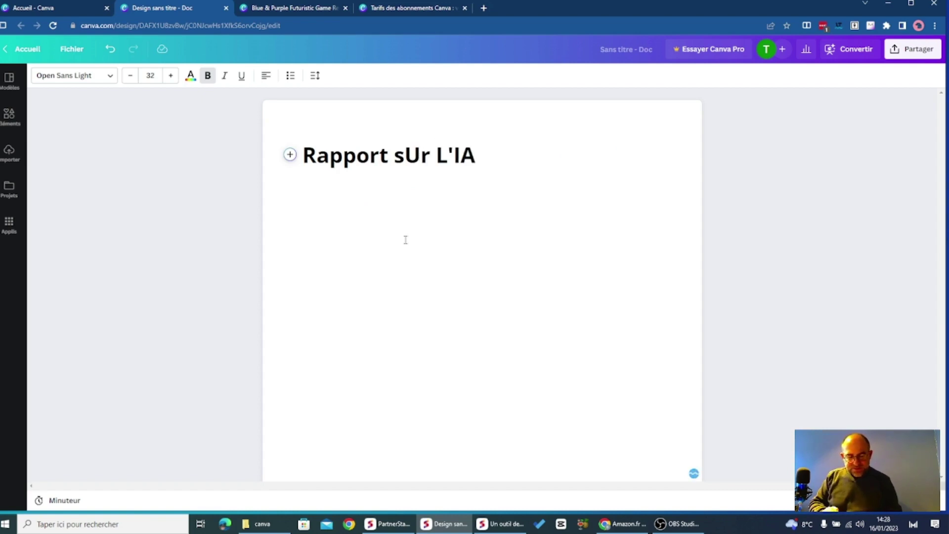
pyautogui.write('2023')
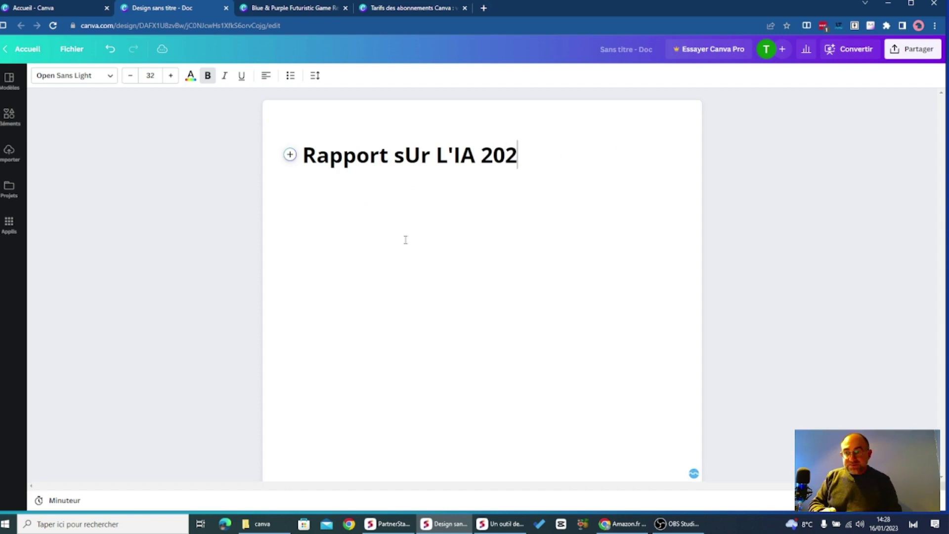
pyautogui.click(418, 157)
pyautogui.press('BackSpace')
pyautogui.write('u')
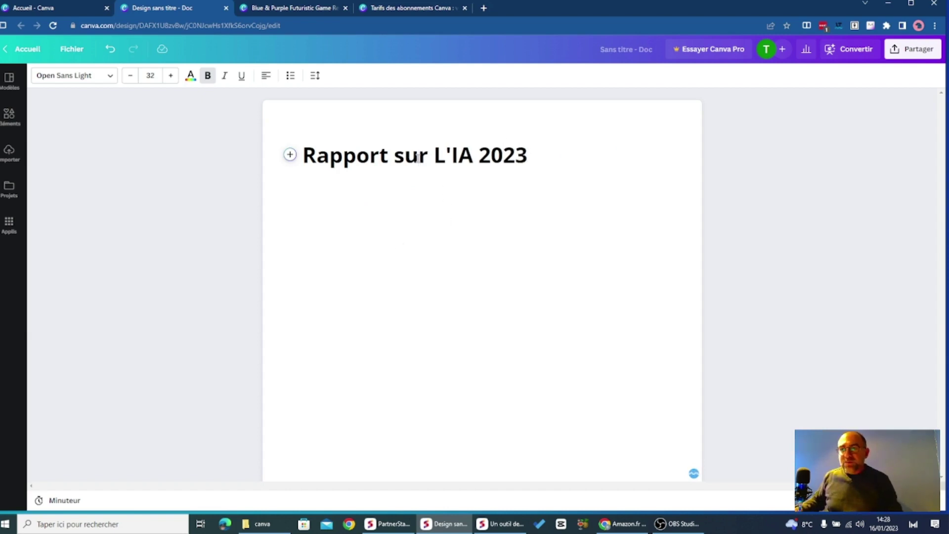
# Step: Generate a section beneath the title with Écriture magique from the prompt "Comment fonctionne une intelligence artificielle ?"
pyautogui.click(558, 163)
pyautogui.press('Return')
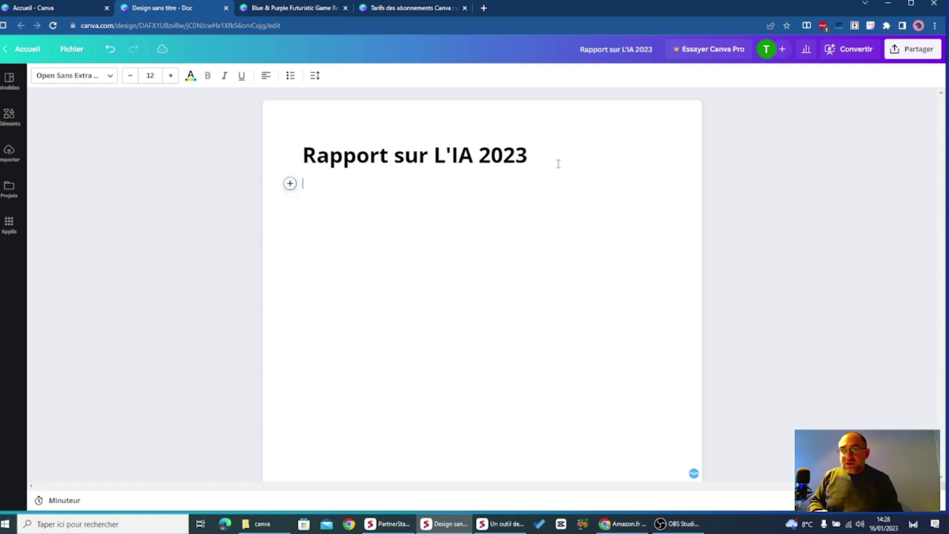
pyautogui.click(290, 183)
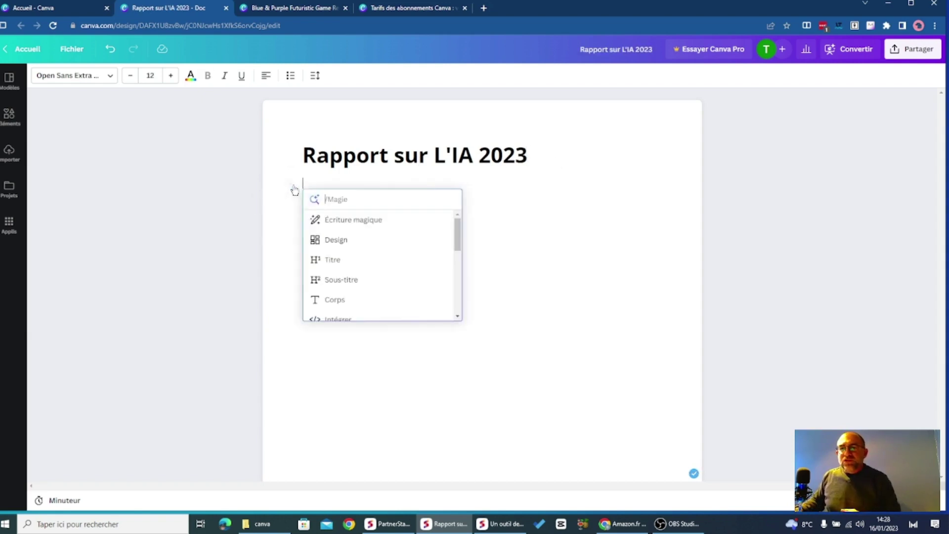
pyautogui.click(346, 221)
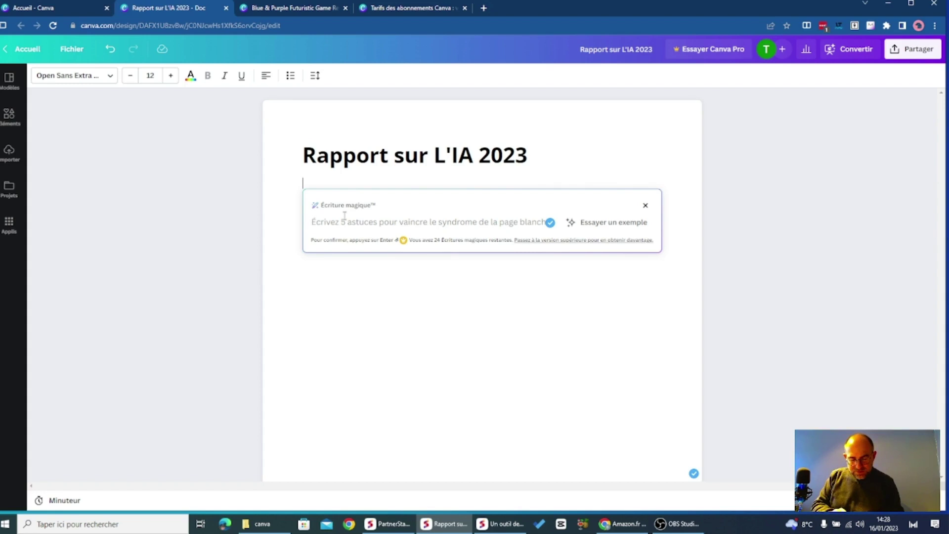
pyautogui.write('Comm')
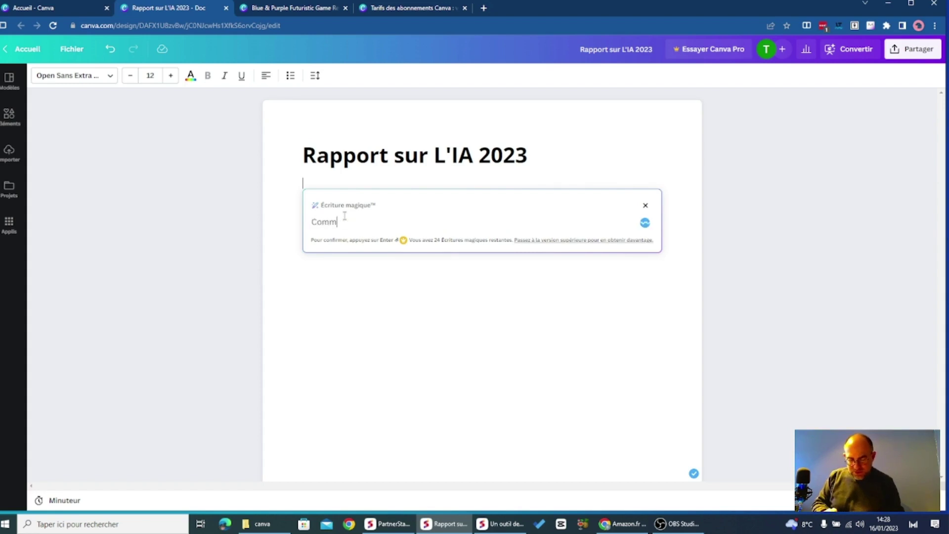
pyautogui.write('ent f')
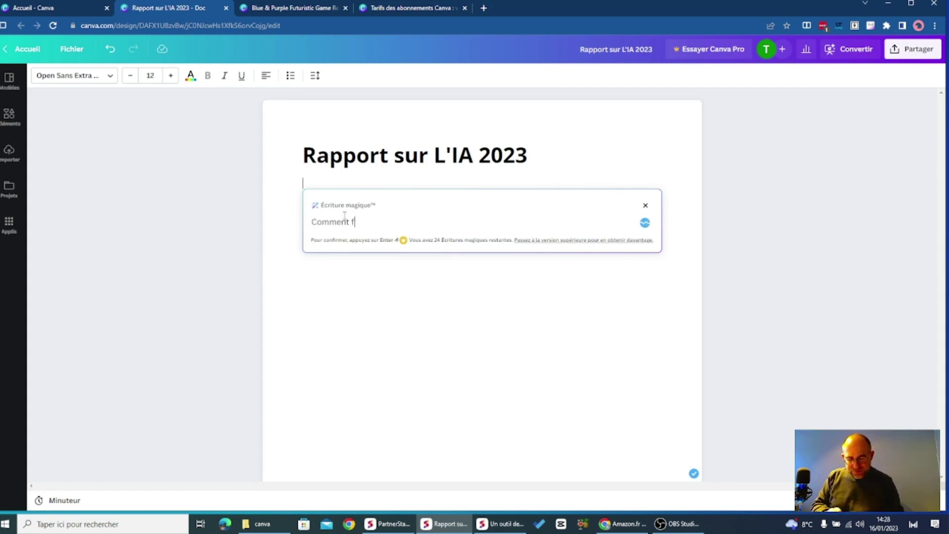
pyautogui.write('onctionne')
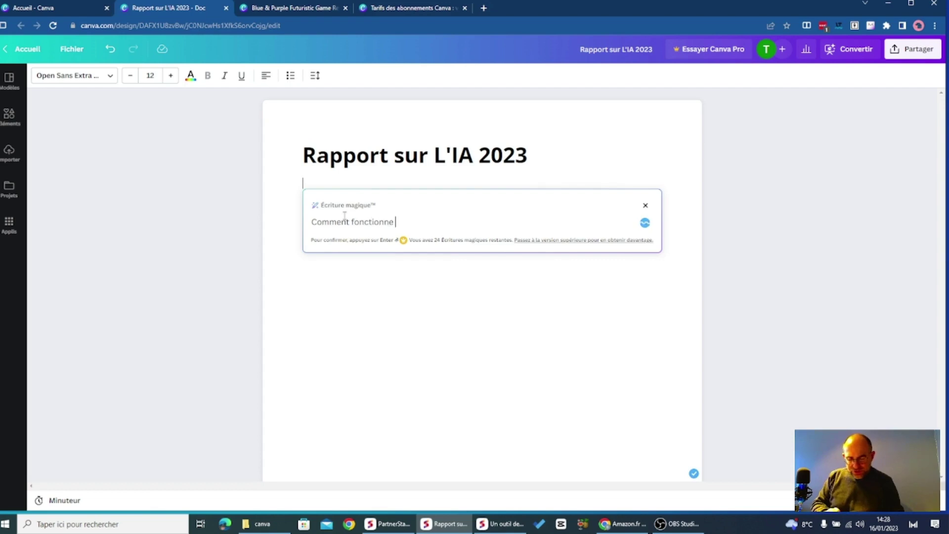
pyautogui.write(' une intelligence arti')
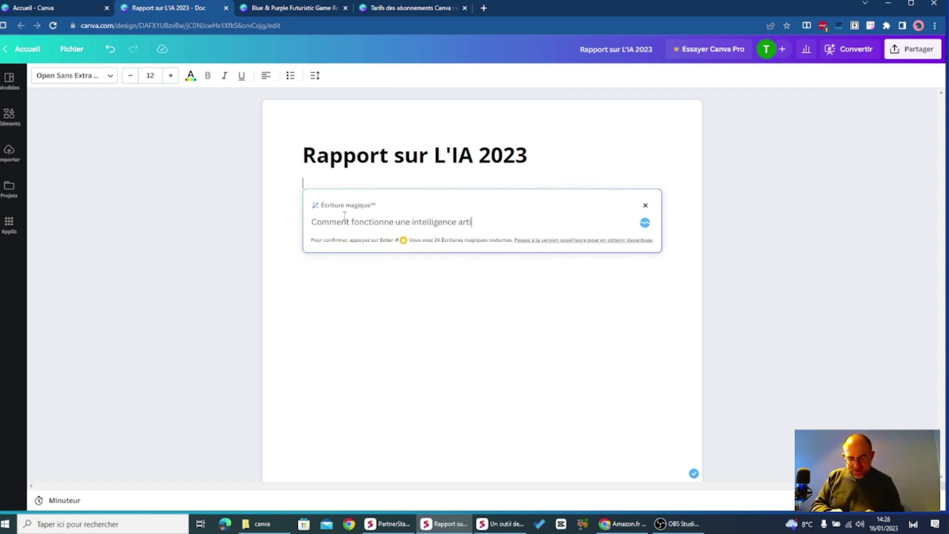
pyautogui.write('ficielle ?')
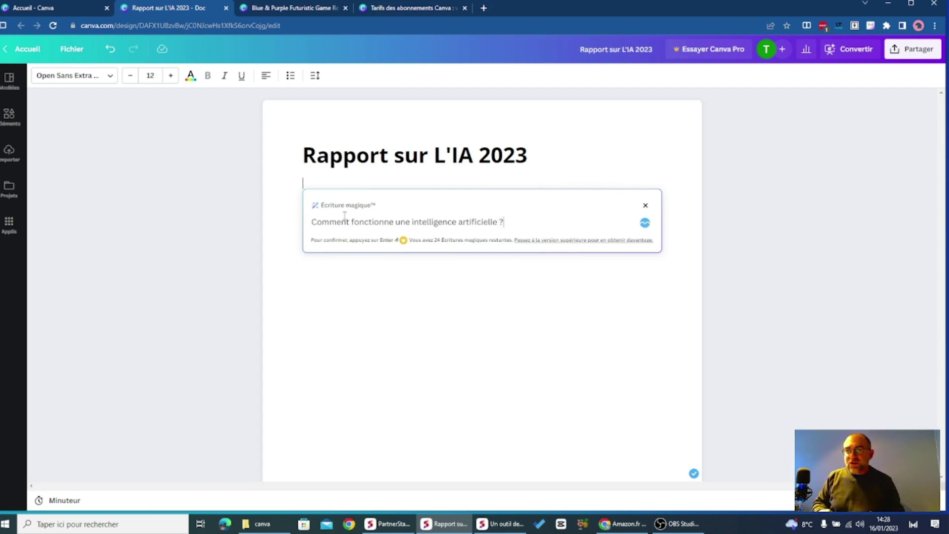
pyautogui.press('Return')
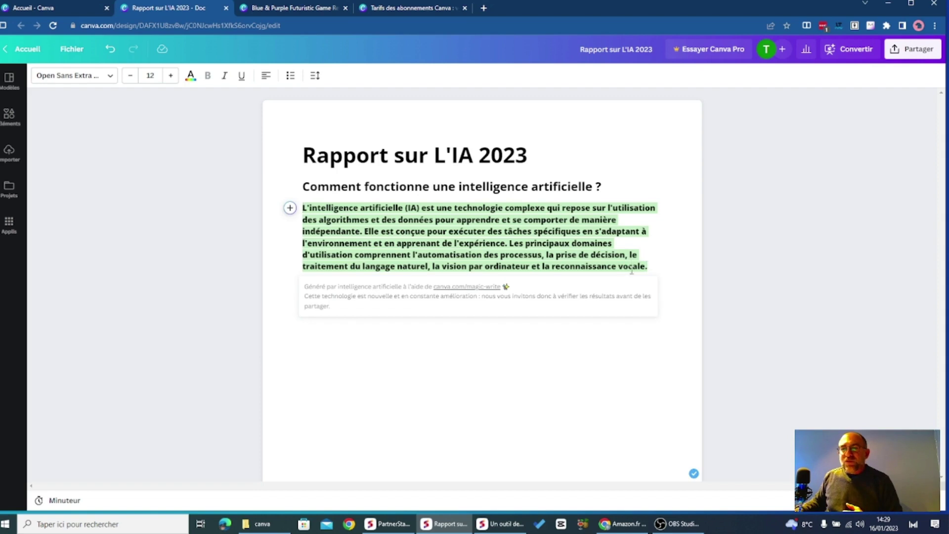
pyautogui.moveTo(303, 269); pyautogui.dragTo(354, 289)
pyautogui.click(503, 295)
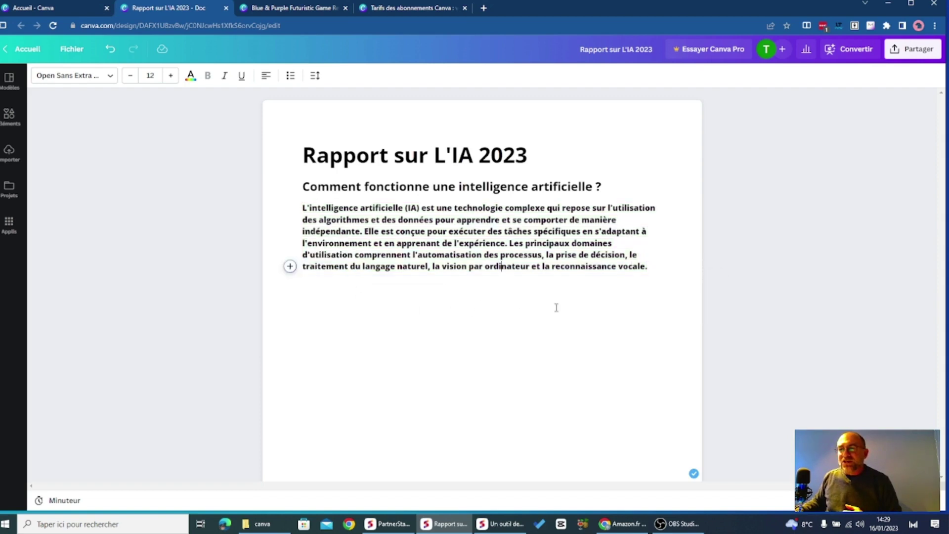
# Step: Insert a Design block on a new line beneath the generated paragraph
pyautogui.click(645, 260)
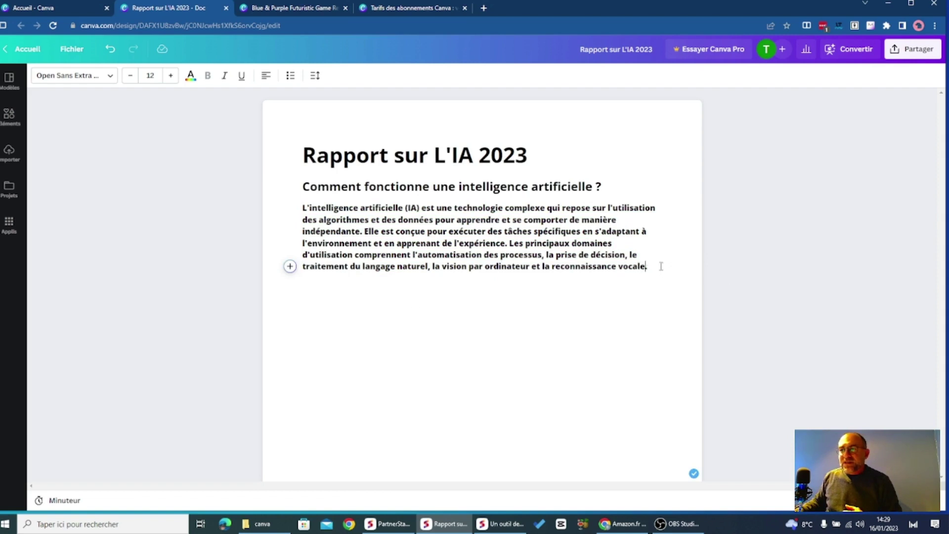
pyautogui.press('Return')
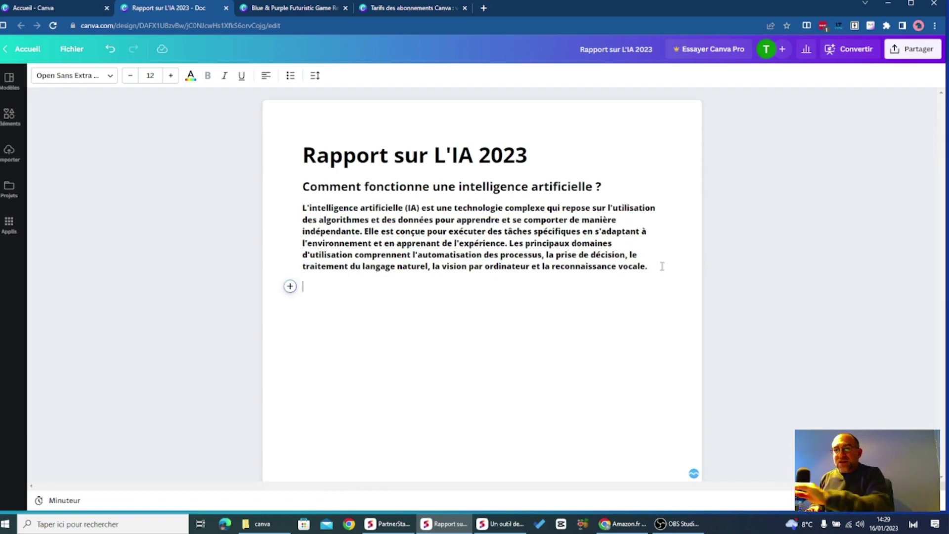
pyautogui.write('/')
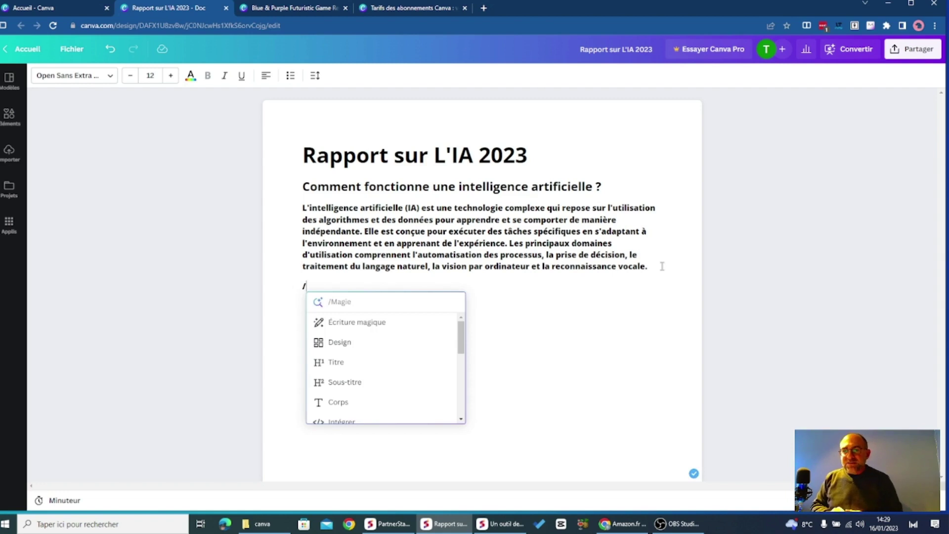
pyautogui.moveTo(462, 345)
pyautogui.mouseDown()
pyautogui.moveTo(464, 407)
pyautogui.moveTo(463, 334)
pyautogui.mouseUp()
pyautogui.click(401, 351)
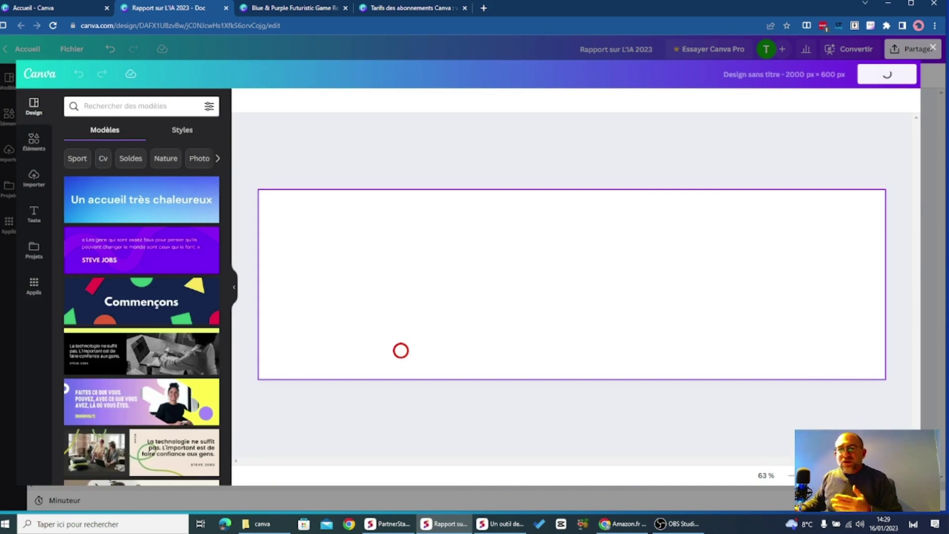
# Step: Apply the pale green Financial Bulletin template with the office tower photo to the blank banner
pyautogui.scroll(-4, 177, 354)
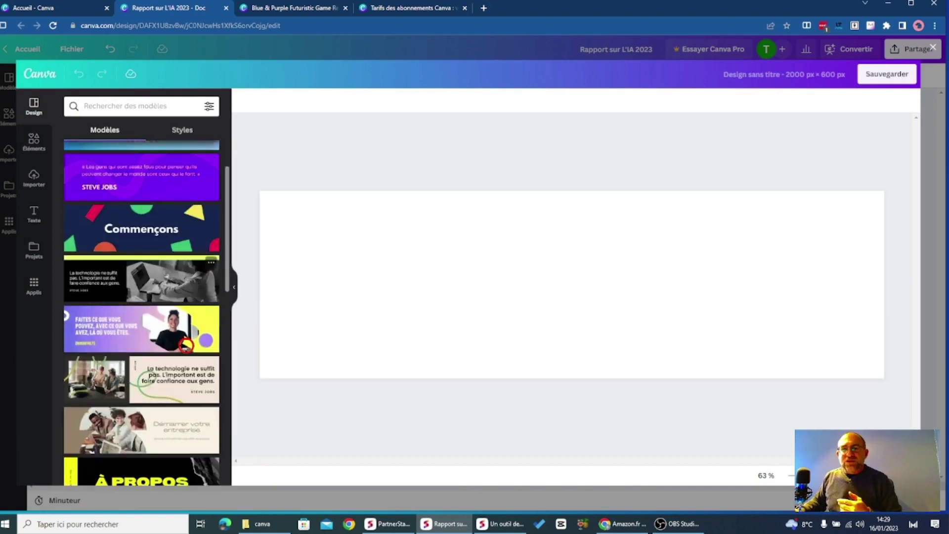
pyautogui.scroll(-3, 178, 354)
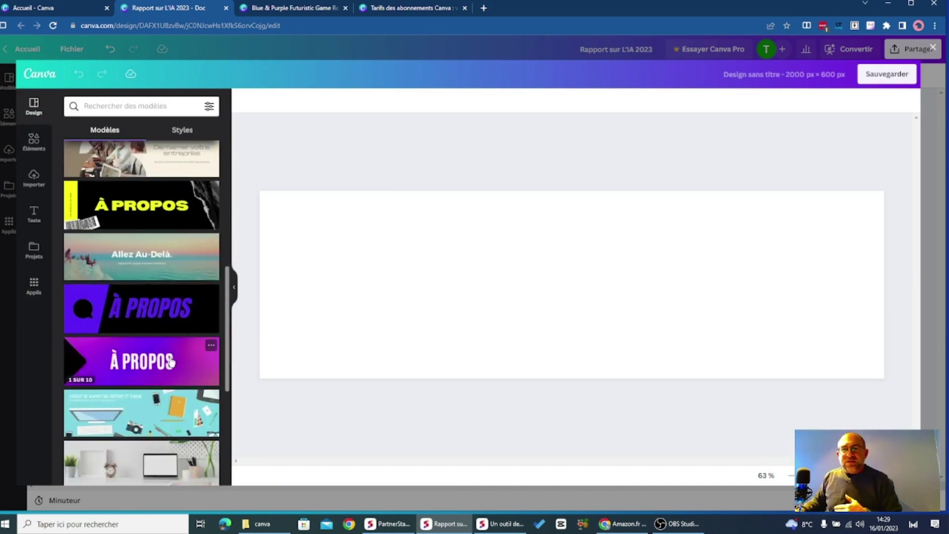
pyautogui.scroll(-2, 170, 368)
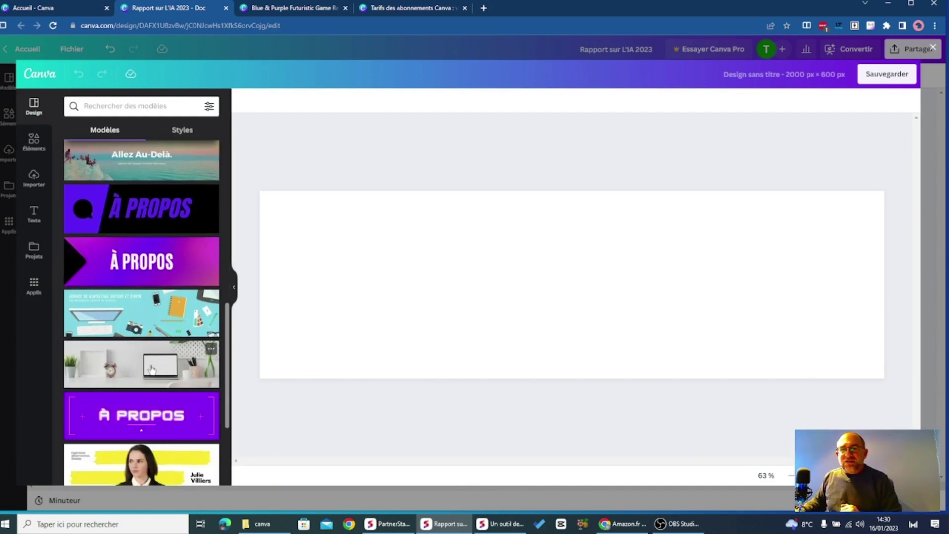
pyautogui.scroll(-1, 151, 369)
pyautogui.scroll(-2, 139, 391)
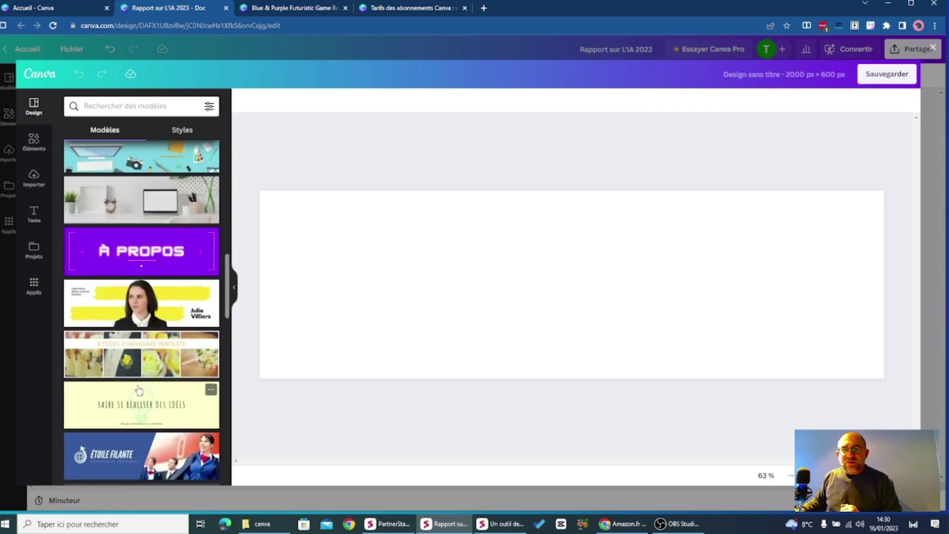
pyautogui.scroll(-3, 139, 390)
pyautogui.scroll(-2, 140, 399)
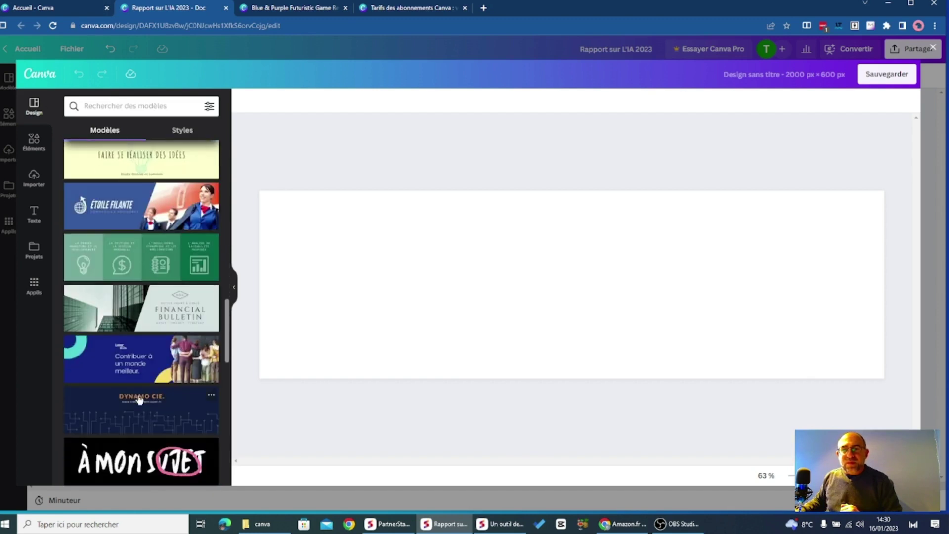
pyautogui.click(146, 305)
pyautogui.scroll(2, 146, 305)
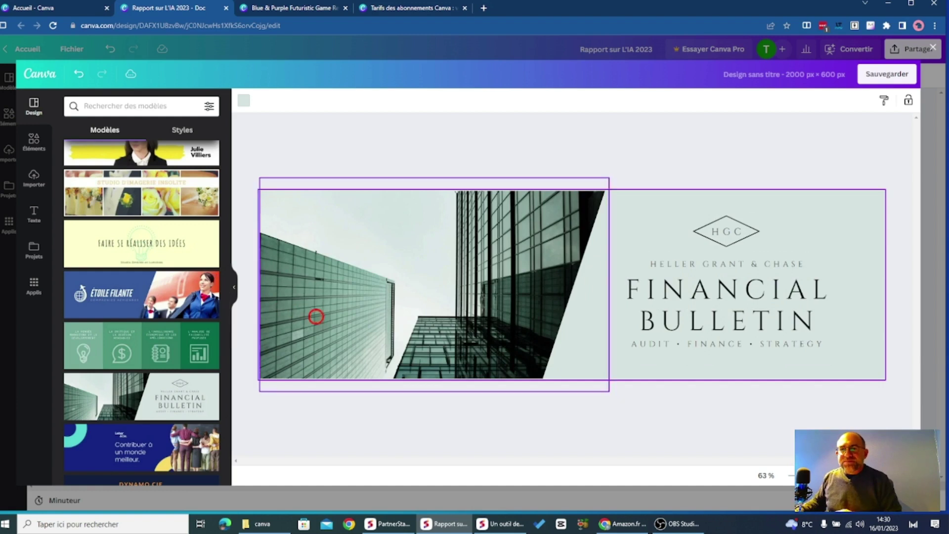
pyautogui.click(532, 409)
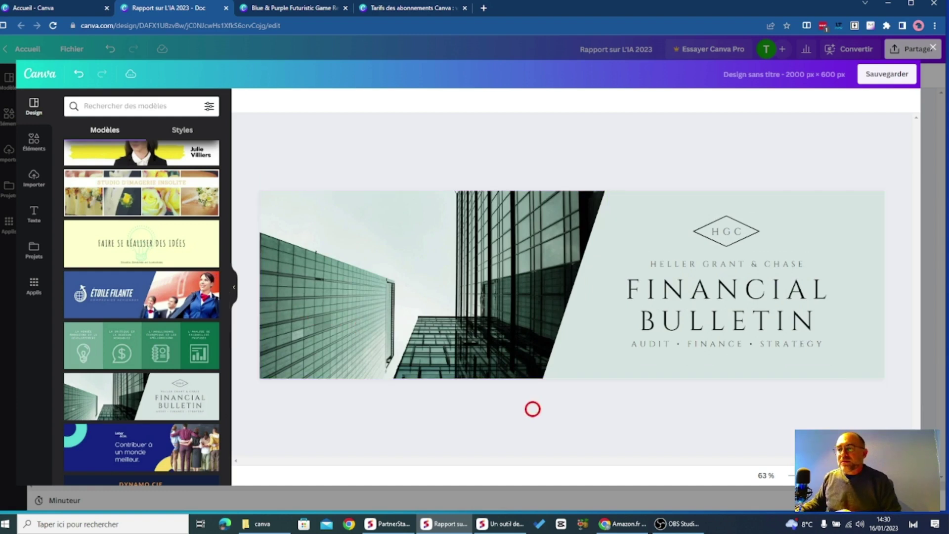
# Step: Save the banner into the Doc and move it above the report title
pyautogui.click(890, 81)
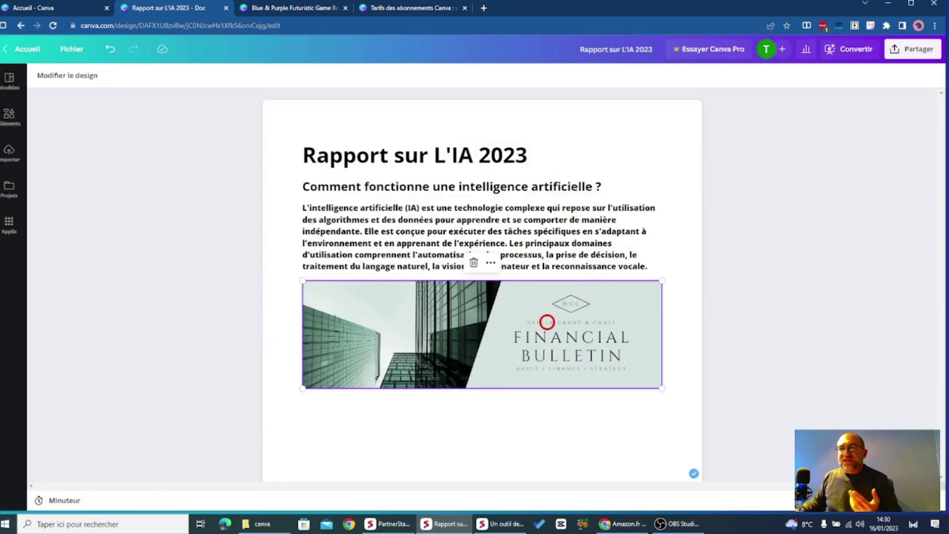
pyautogui.moveTo(490, 231); pyautogui.dragTo(485, 151)
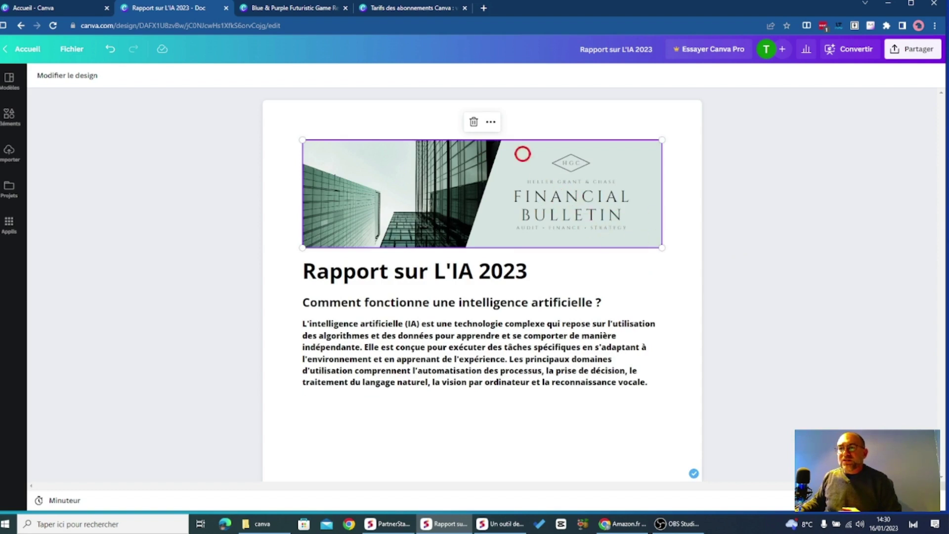
# Step: Reopen the banner design for editing and replace its FINANCIAL BULLETIN heading with RAPPORT IA 2023
pyautogui.click(493, 126)
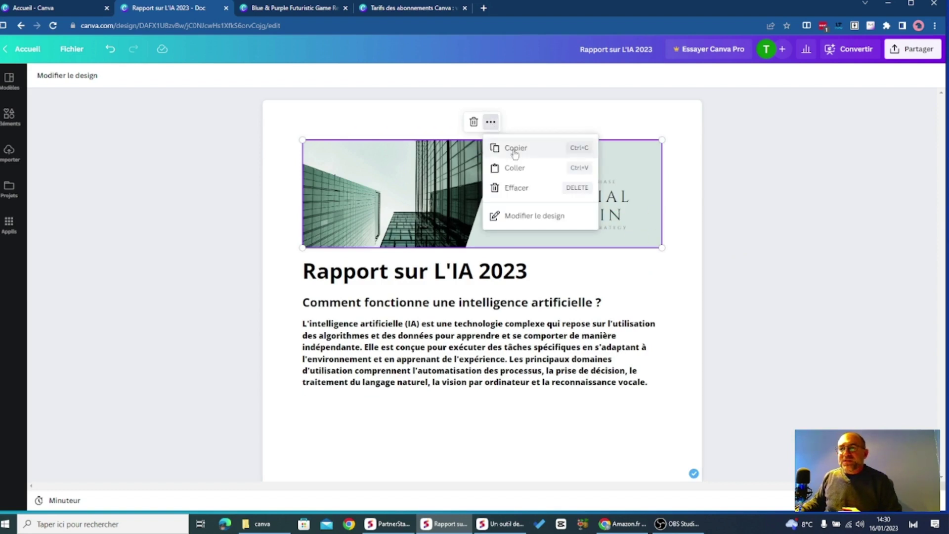
pyautogui.click(540, 221)
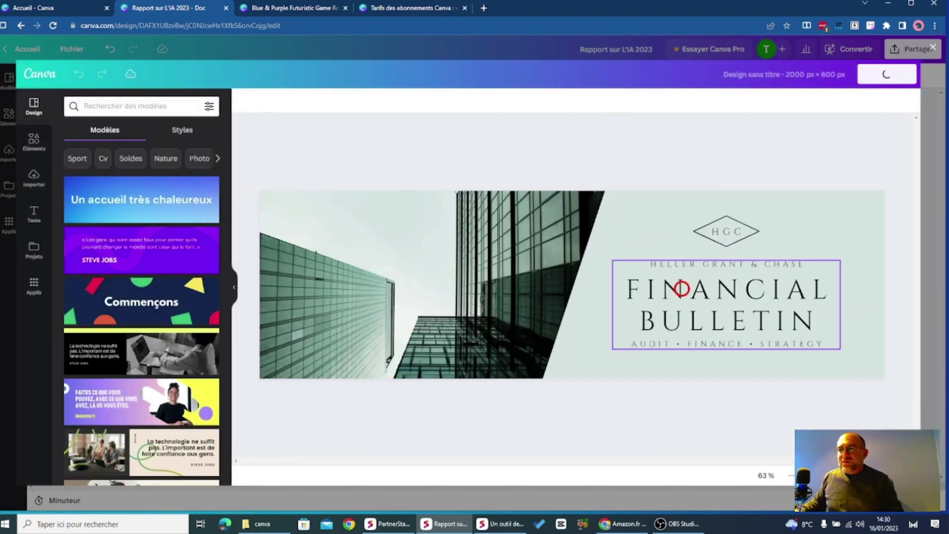
pyautogui.click(682, 289)
pyautogui.click(707, 290)
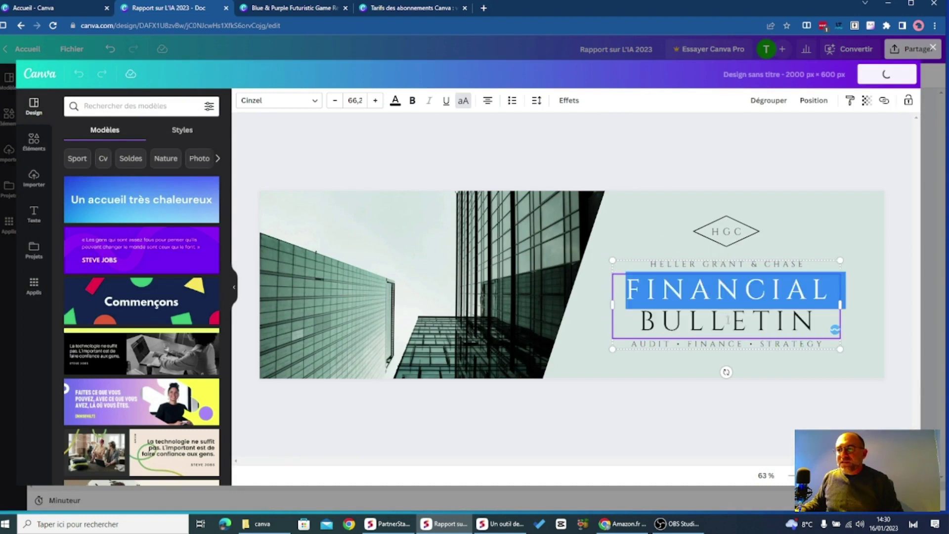
pyautogui.click(746, 291)
pyautogui.doubleClick(749, 291)
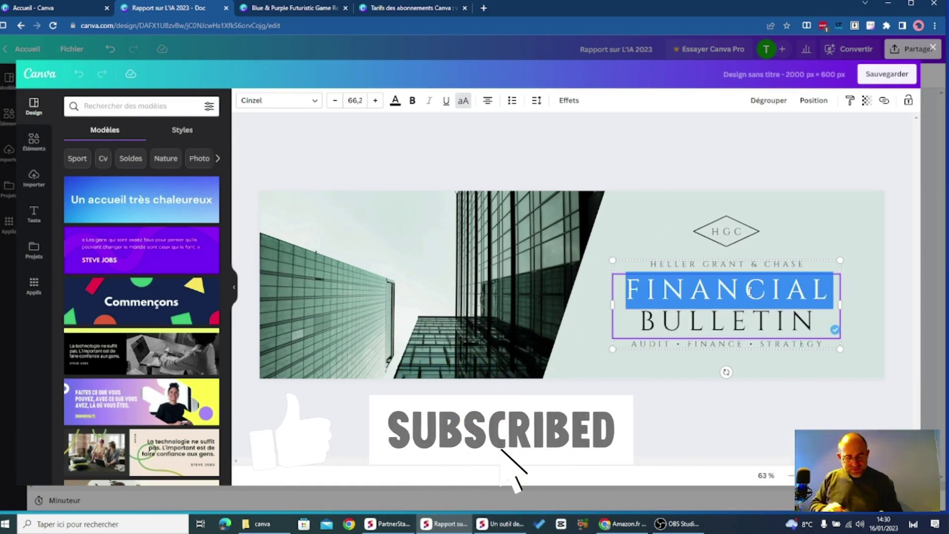
pyautogui.write('RAPPORT')
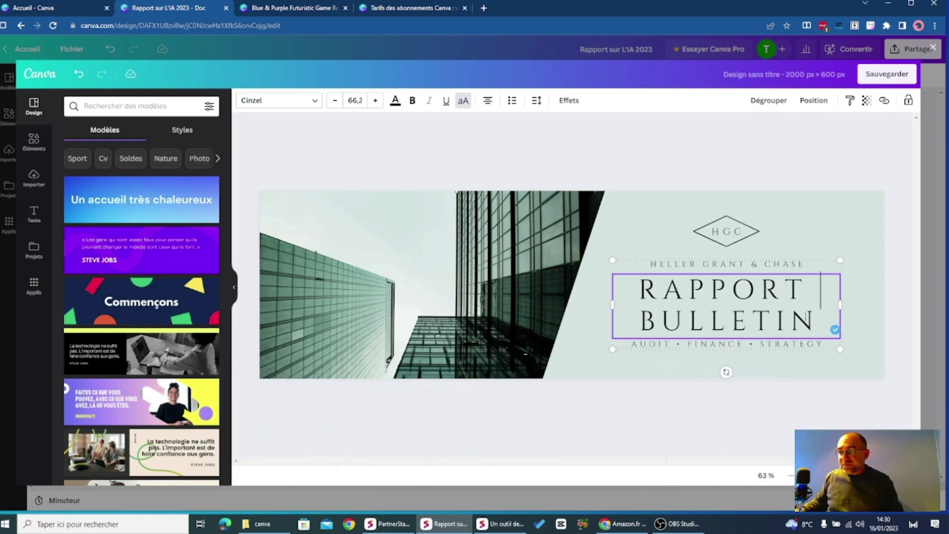
pyautogui.moveTo(810, 323); pyautogui.dragTo(646, 318)
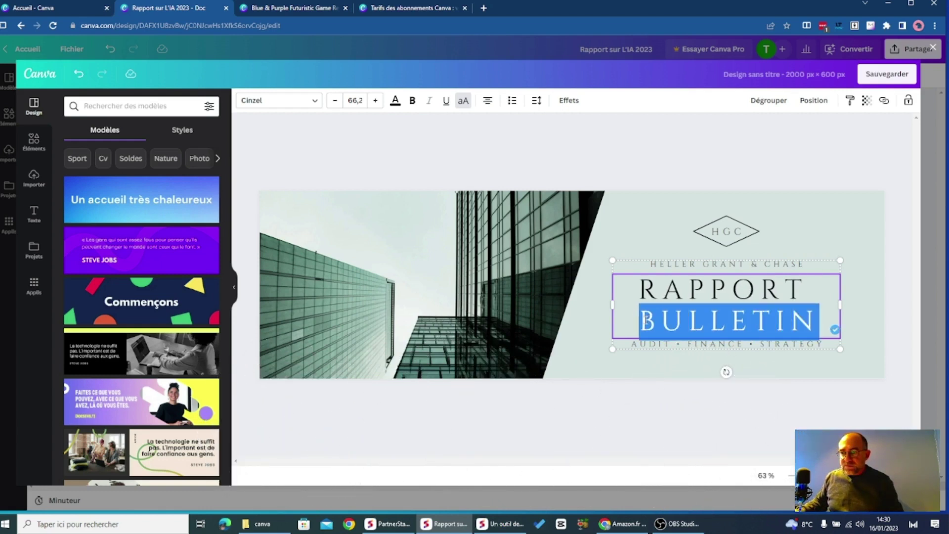
pyautogui.write('IA 2023')
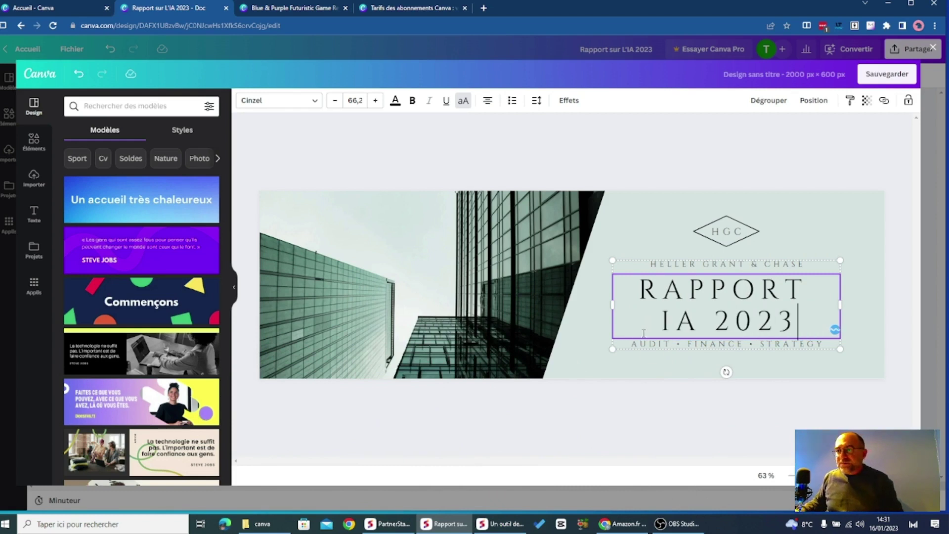
# Step: Replace the banner's HGC initials with the red T logo from the uploads, shrunk to fit inside the diamond, and save the banner
pyautogui.click(728, 232)
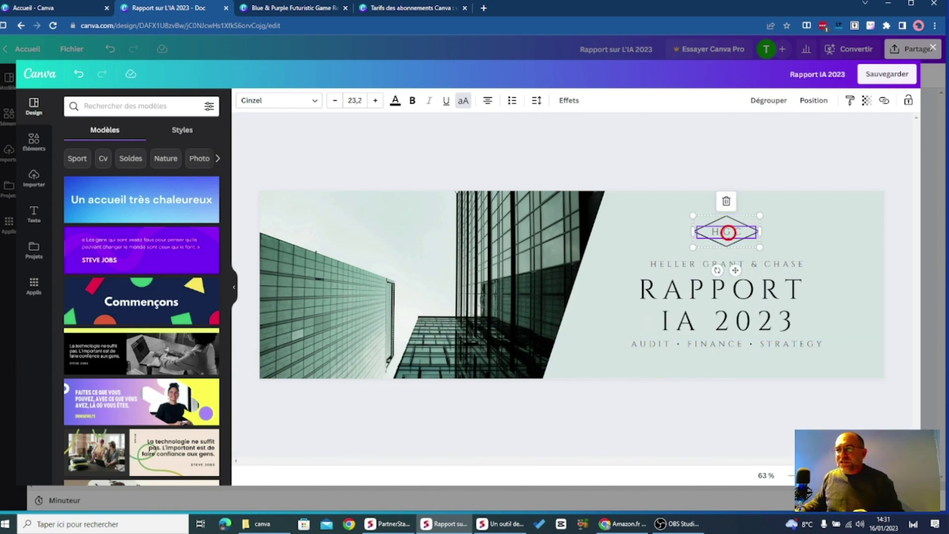
pyautogui.click(725, 202)
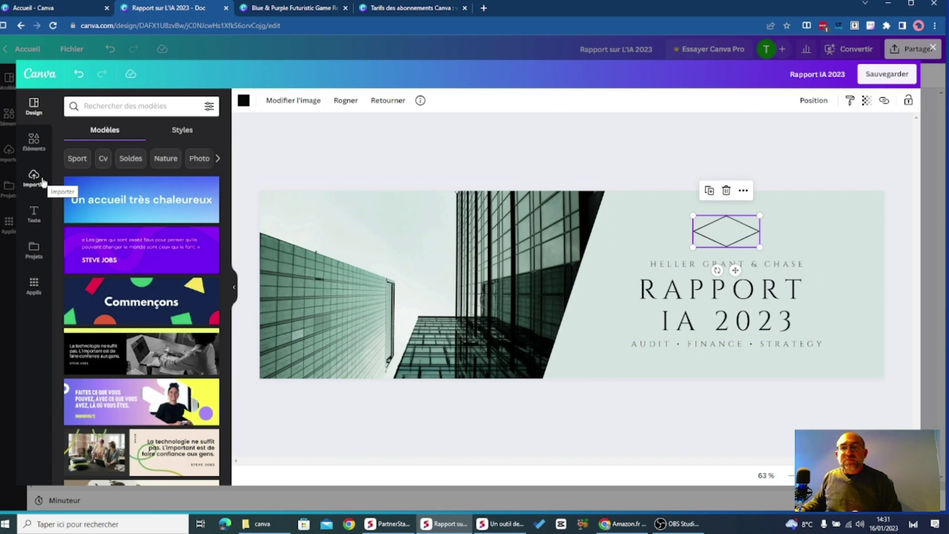
pyautogui.click(33, 177)
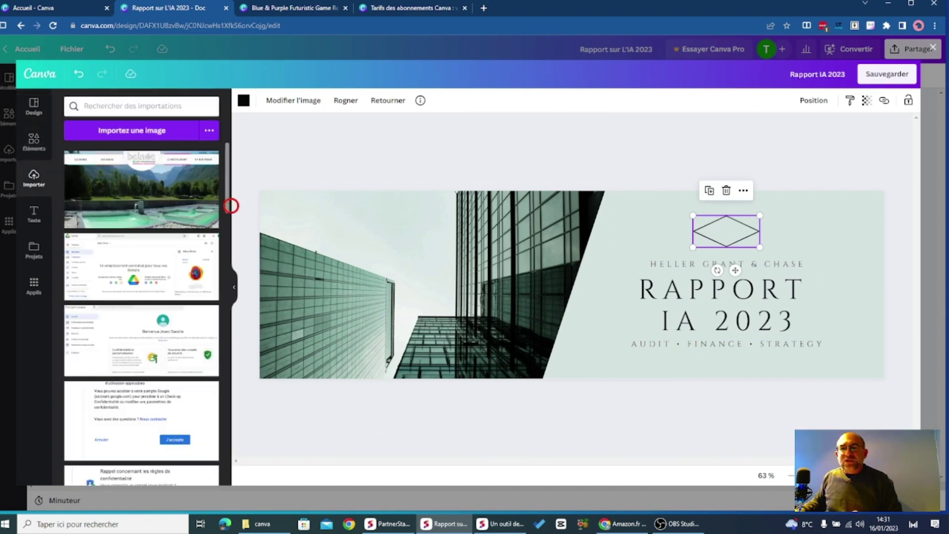
pyautogui.scroll(-15, 231, 206)
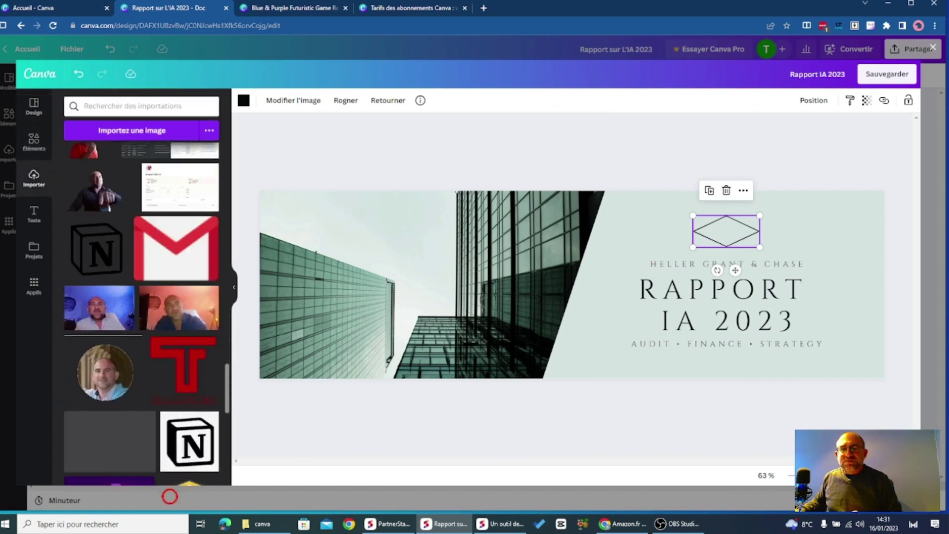
pyautogui.scroll(-8, 169, 497)
pyautogui.scroll(5, 165, 507)
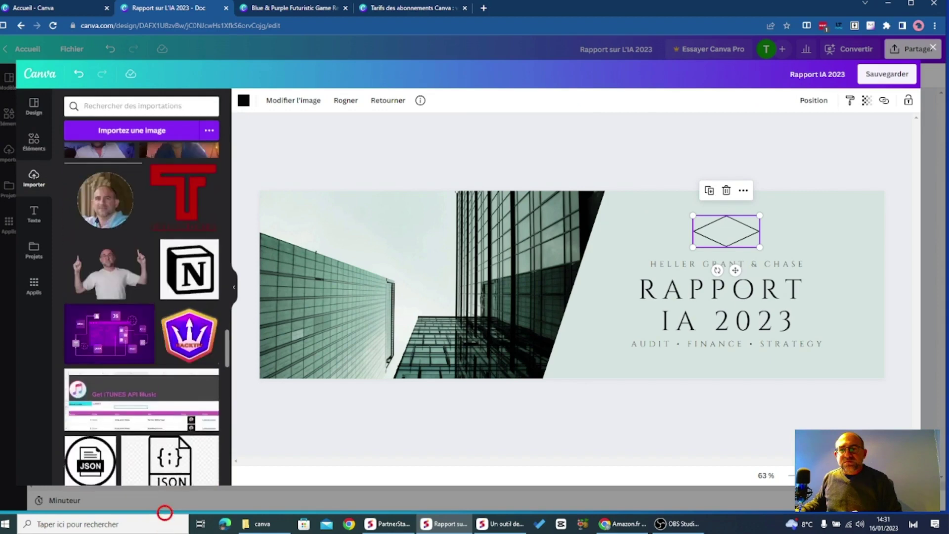
pyautogui.scroll(10, 165, 512)
pyautogui.scroll(-10, 193, 490)
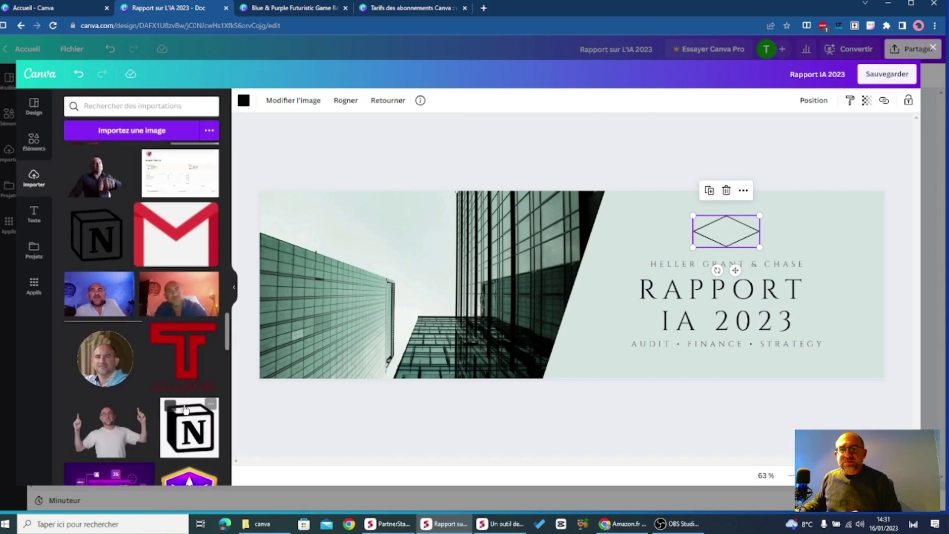
pyautogui.click(189, 370)
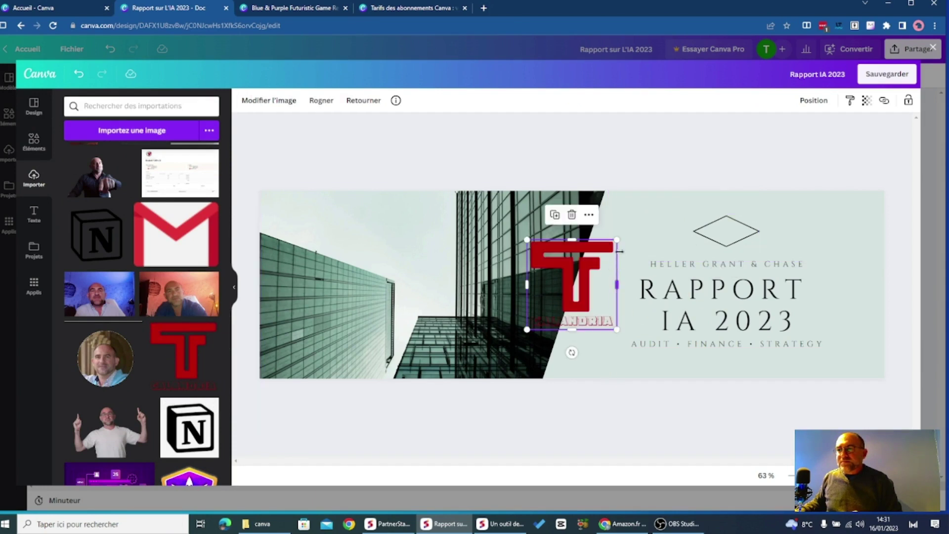
pyautogui.moveTo(617, 239); pyautogui.dragTo(727, 230)
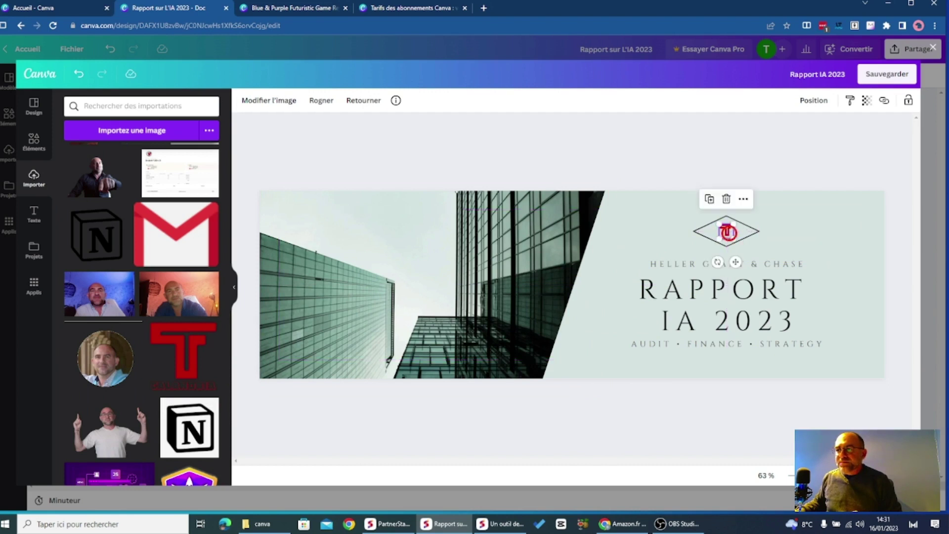
pyautogui.click(783, 254)
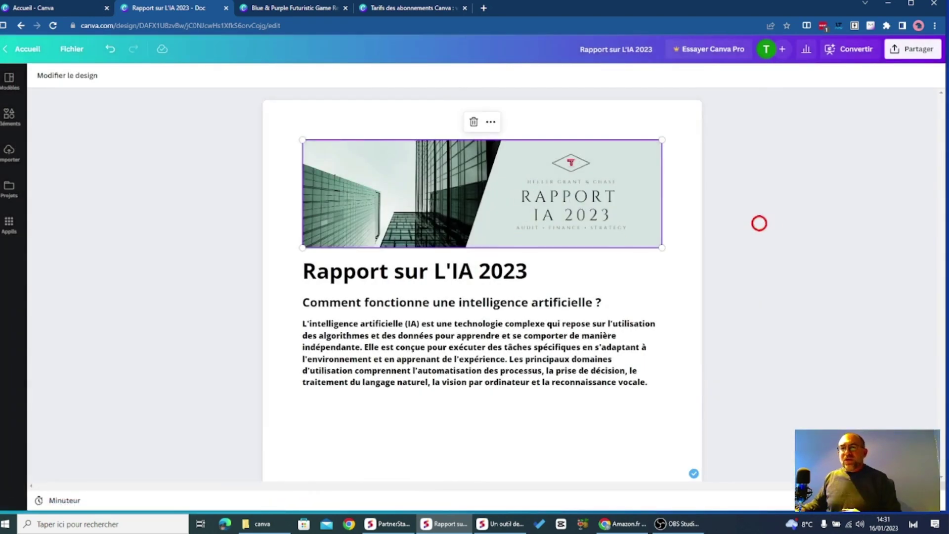
# Step: Color the title Rapport sur L'IA 2023 with the pale green brand color
pyautogui.click(416, 278)
pyautogui.doubleClick(424, 276)
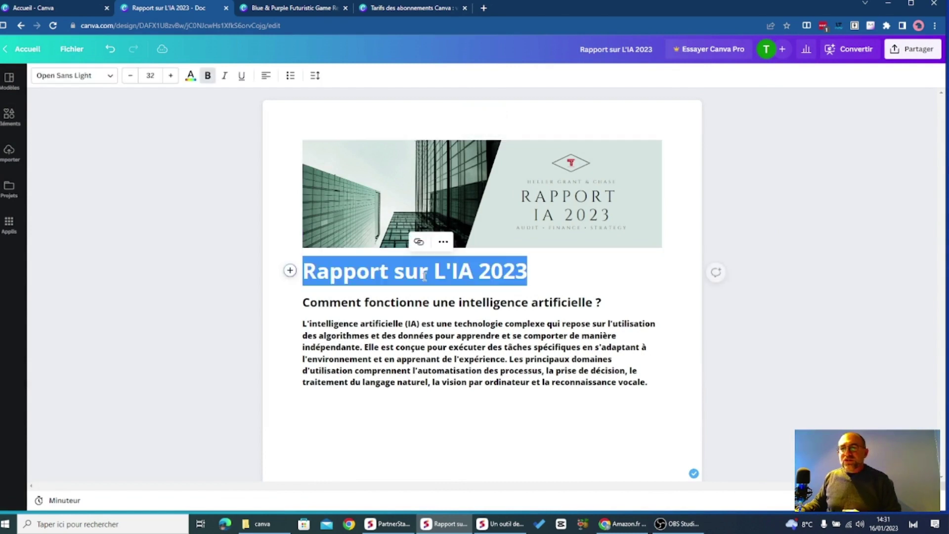
pyautogui.click(191, 75)
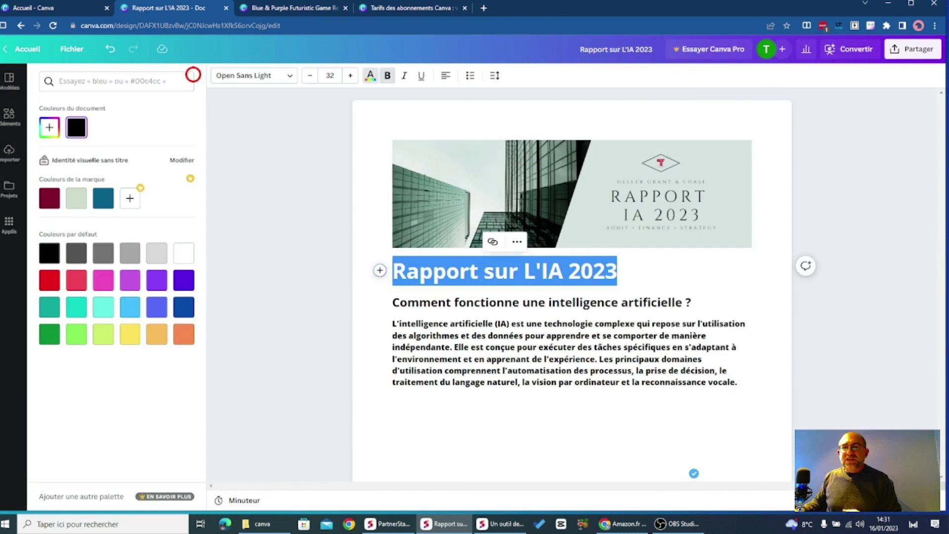
pyautogui.click(71, 198)
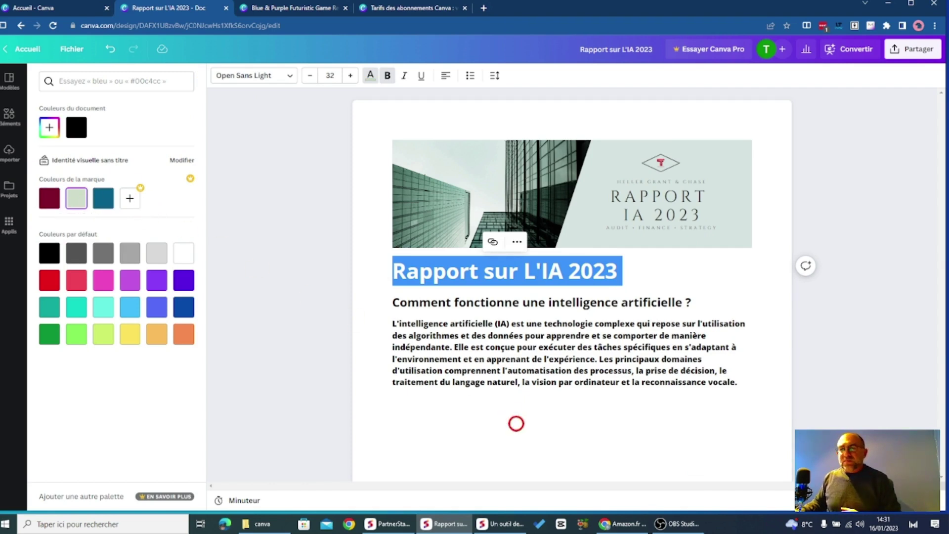
pyautogui.press('Escape')
pyautogui.click(546, 272)
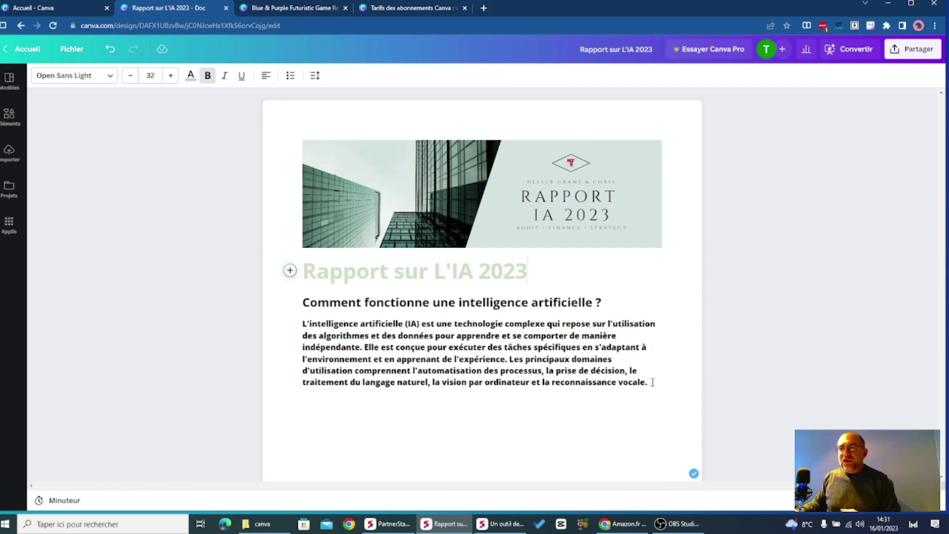
# Step: Color the question heading and the paragraph beneath it with the dark teal-blue brand color
pyautogui.moveTo(652, 382); pyautogui.dragTo(302, 298)
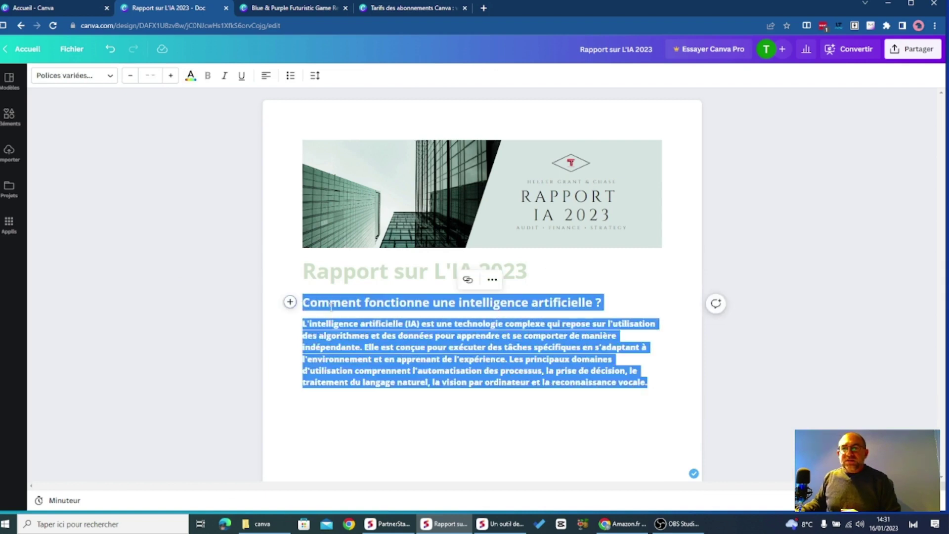
pyautogui.click(190, 75)
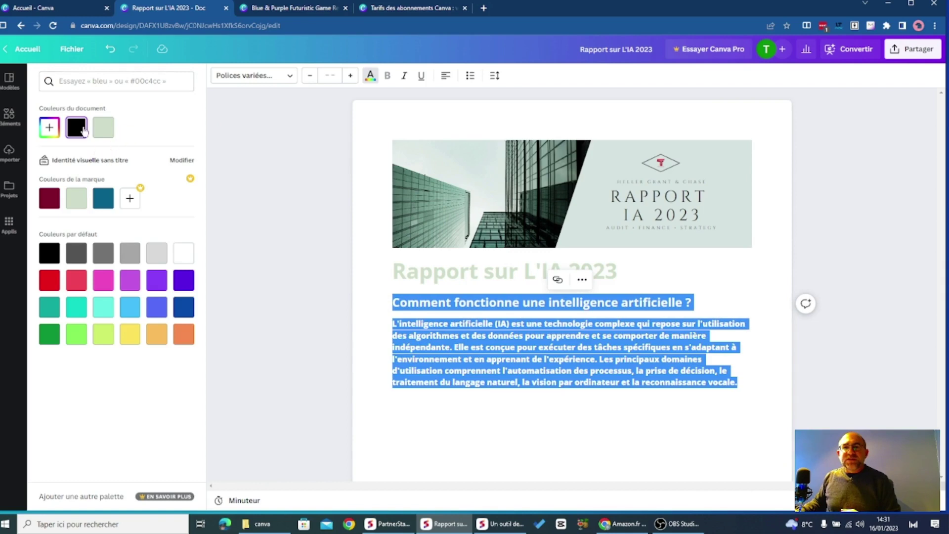
pyautogui.click(104, 198)
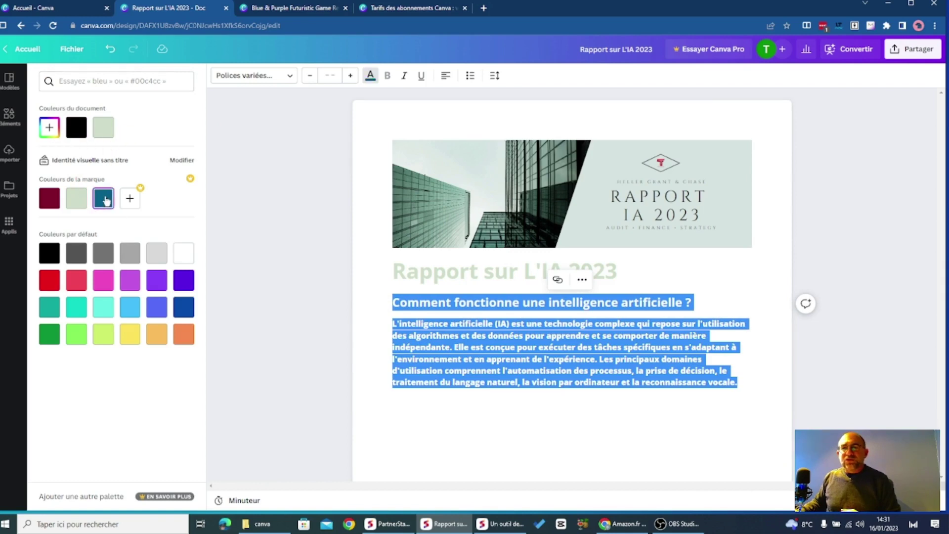
pyautogui.click(508, 473)
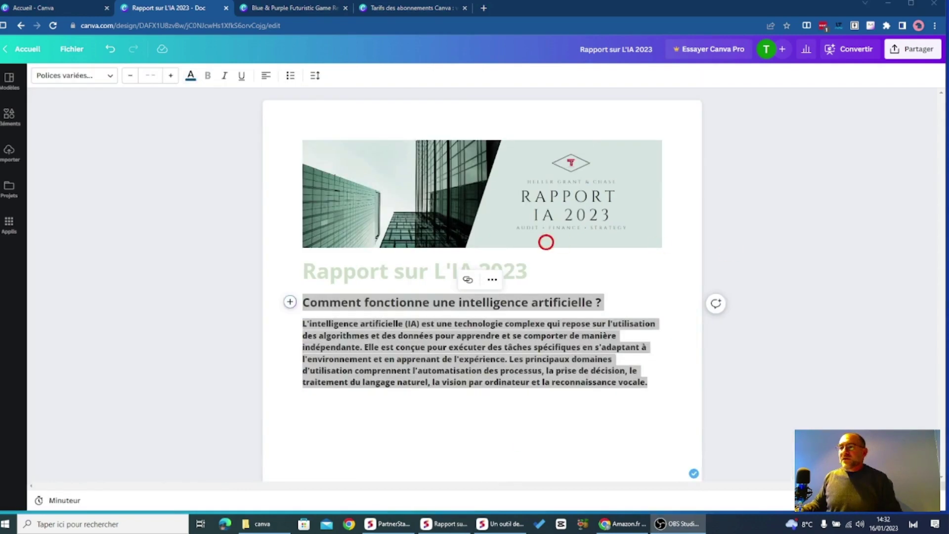
pyautogui.click(599, 249)
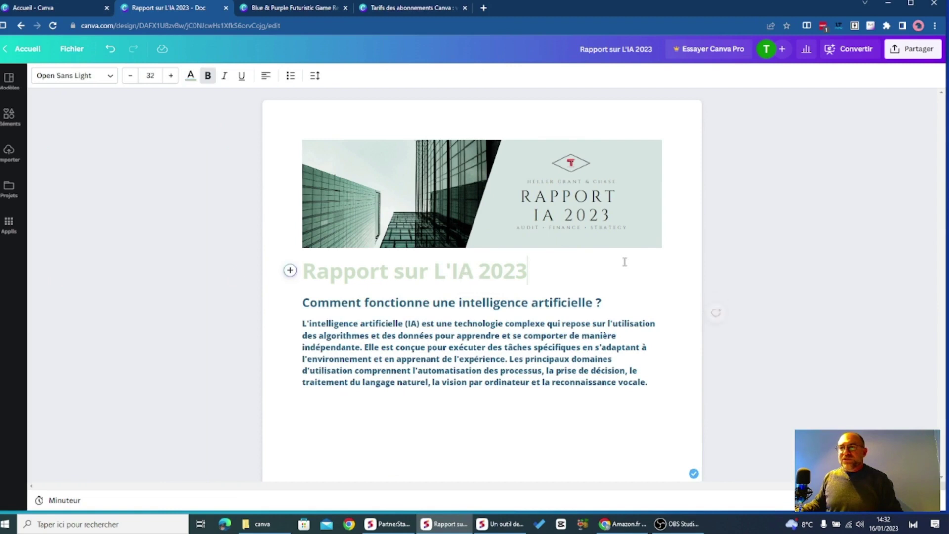
# Step: Open the conversion of the Doc into a presentation and look through the slides previewed in the default orange design
pyautogui.click(855, 58)
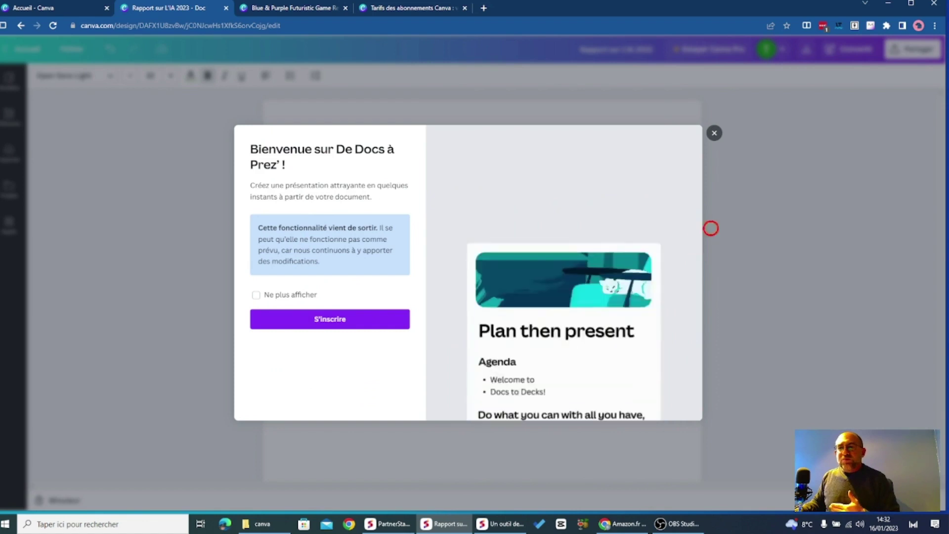
pyautogui.click(714, 133)
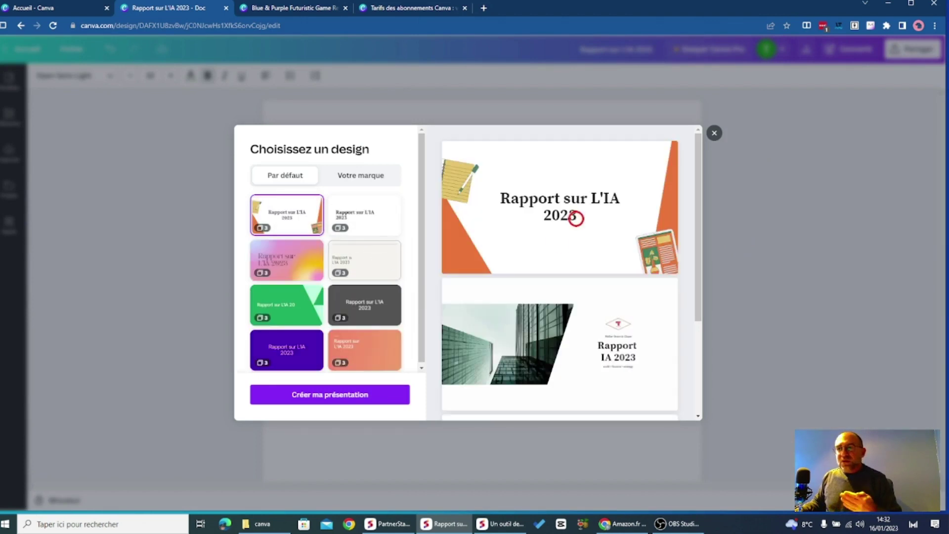
pyautogui.scroll(-3, 582, 237)
pyautogui.scroll(3, 579, 253)
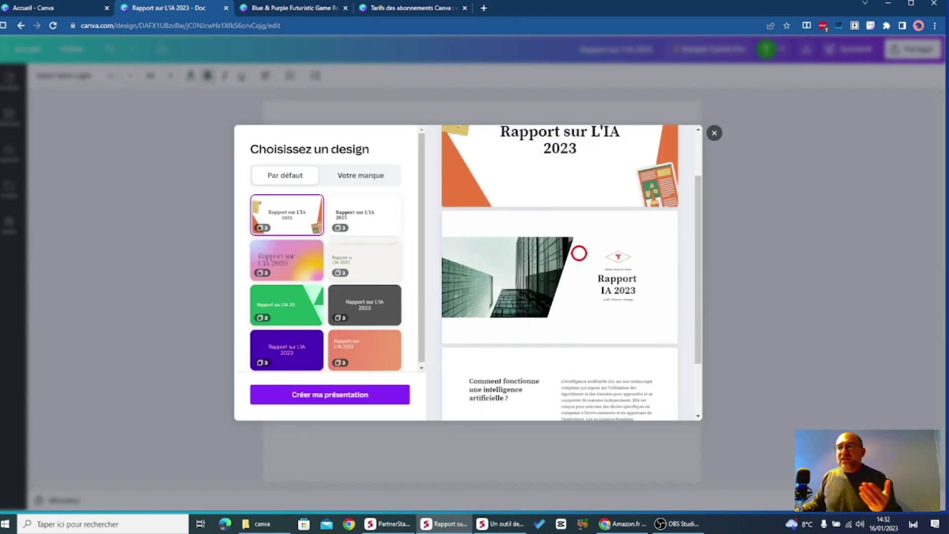
pyautogui.scroll(-3, 571, 207)
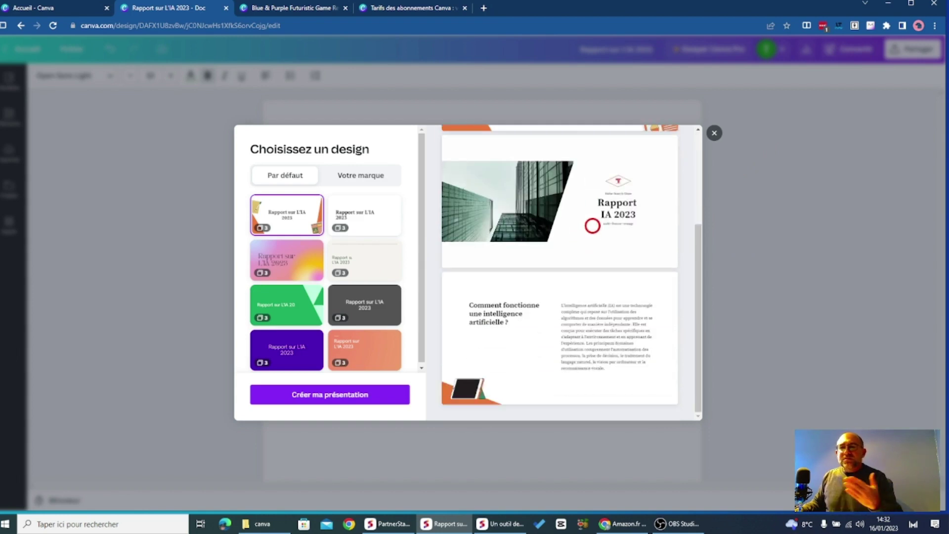